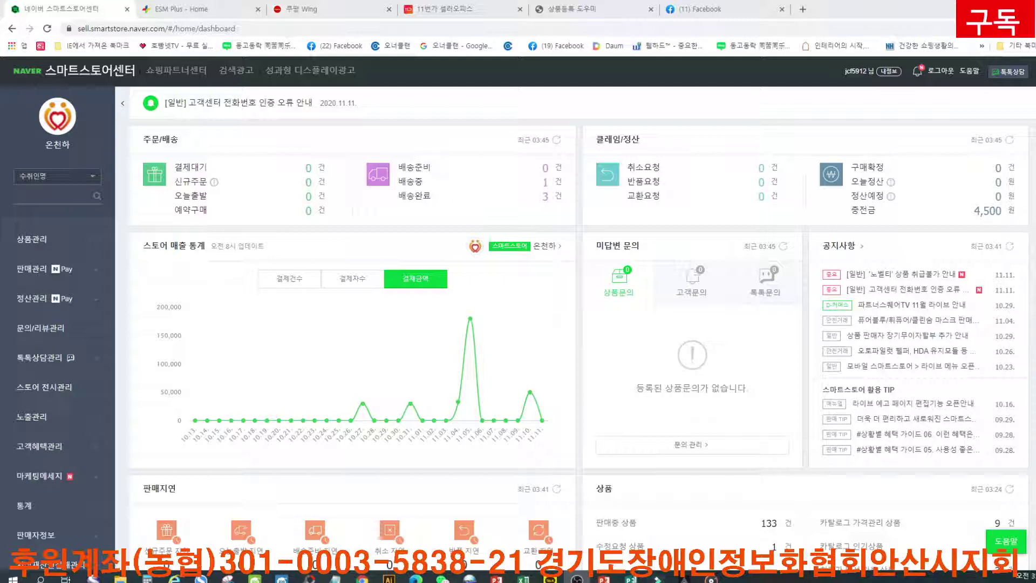
Switch to the Internet Explorer product page and examine the 락토바실러스 유산균 다이어트 detail images and package details.
{"action": "mouse_move", "coordinate": [258, 576]}
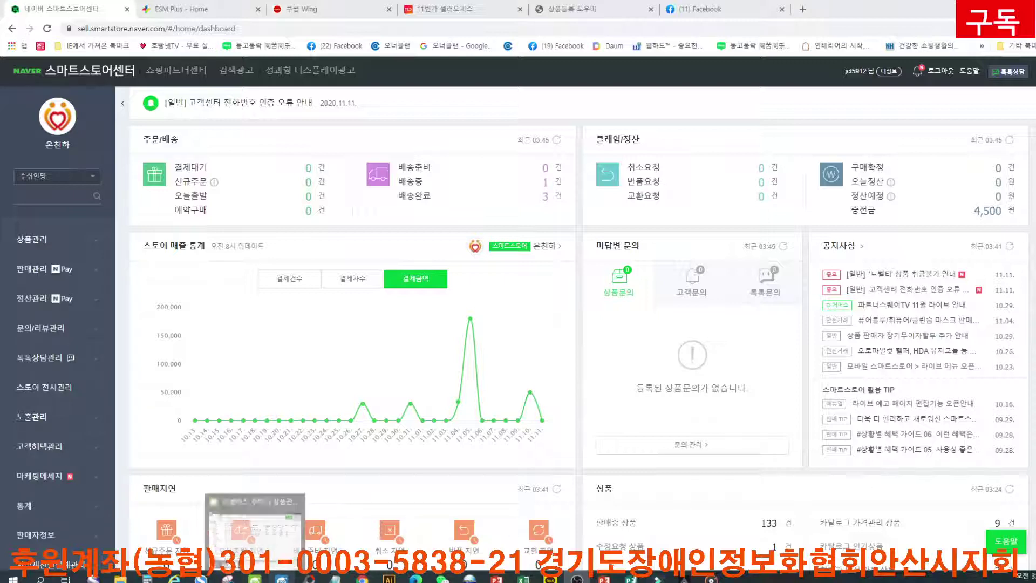
{"action": "mouse_move", "coordinate": [173, 577]}
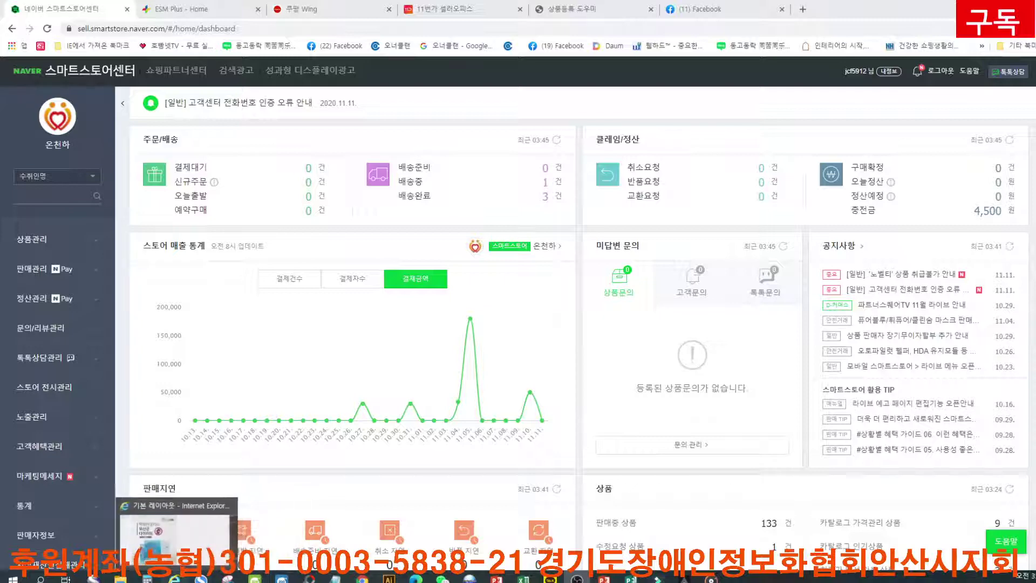
{"action": "left_click", "coordinate": [174, 534]}
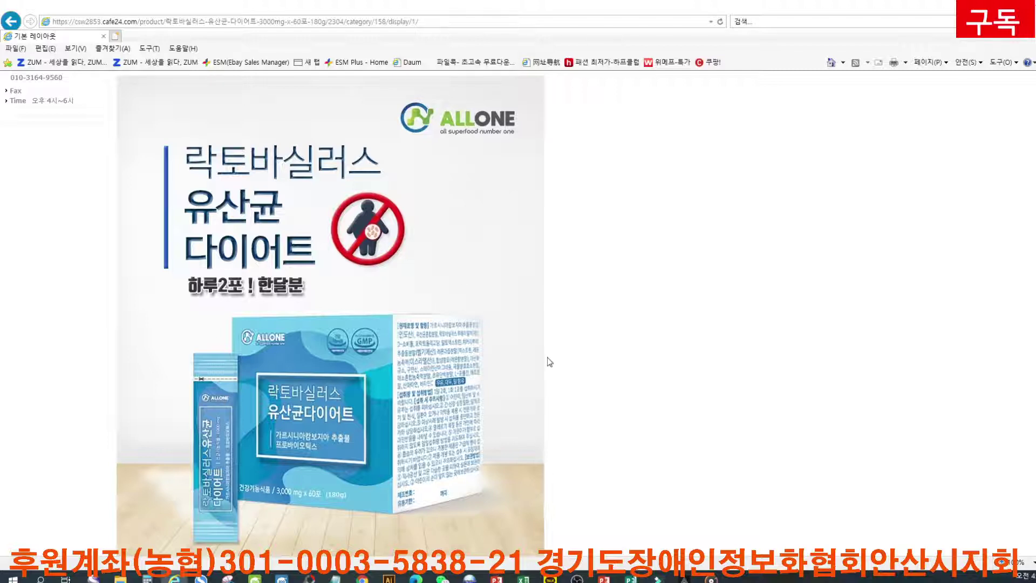
{"action": "scroll", "coordinate": [549, 361], "scroll_direction": "down", "scroll_amount": 2}
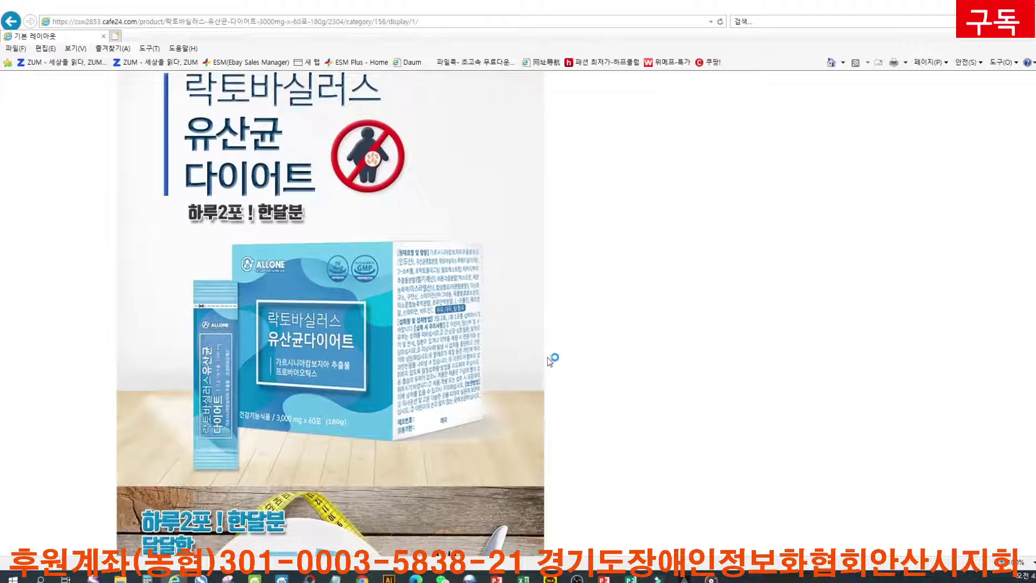
{"action": "scroll", "coordinate": [547, 357], "scroll_direction": "up", "scroll_amount": 1}
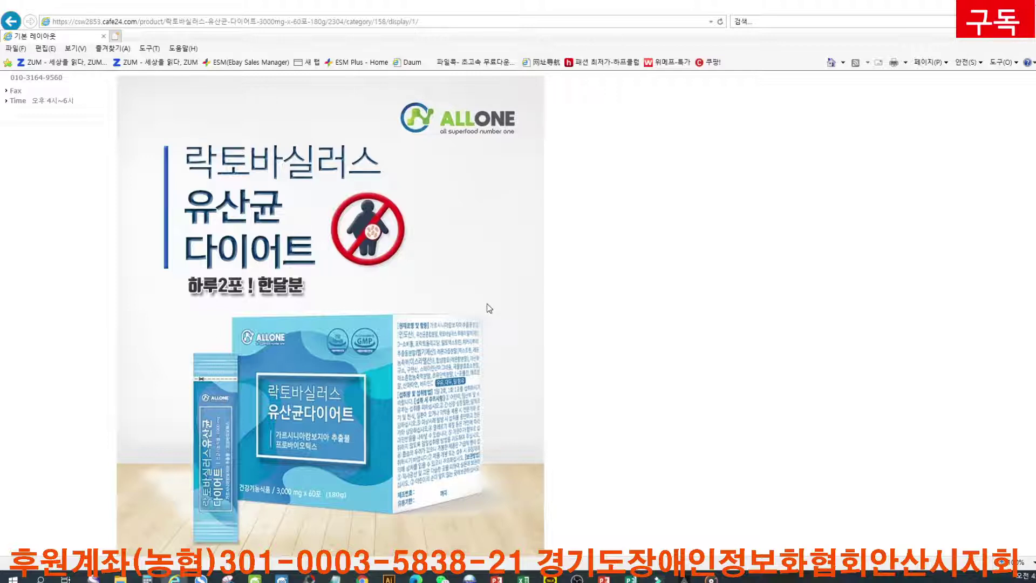
{"action": "scroll", "coordinate": [527, 311], "scroll_direction": "down", "scroll_amount": 1}
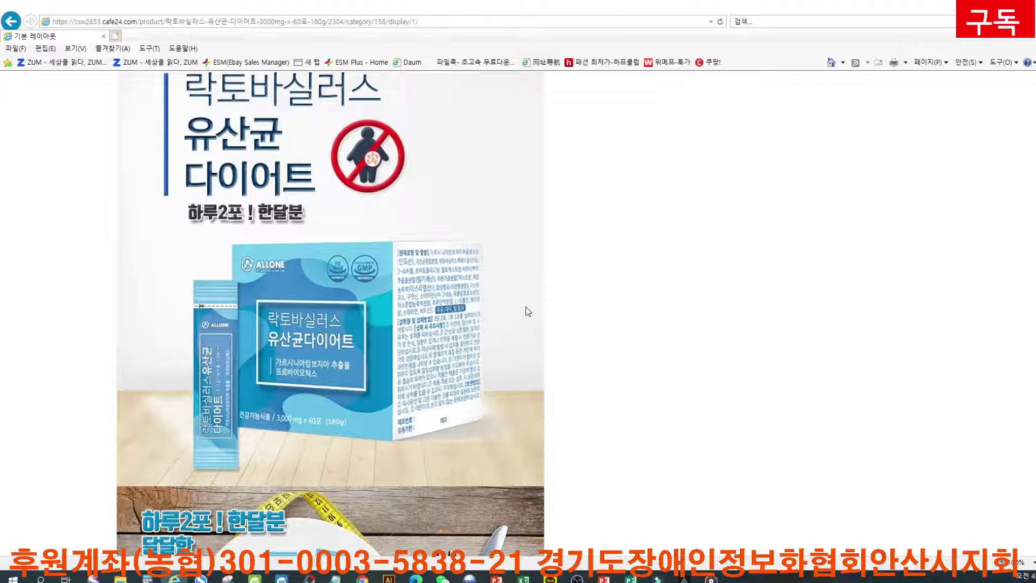
{"action": "scroll", "coordinate": [528, 311], "scroll_direction": "down", "scroll_amount": 4}
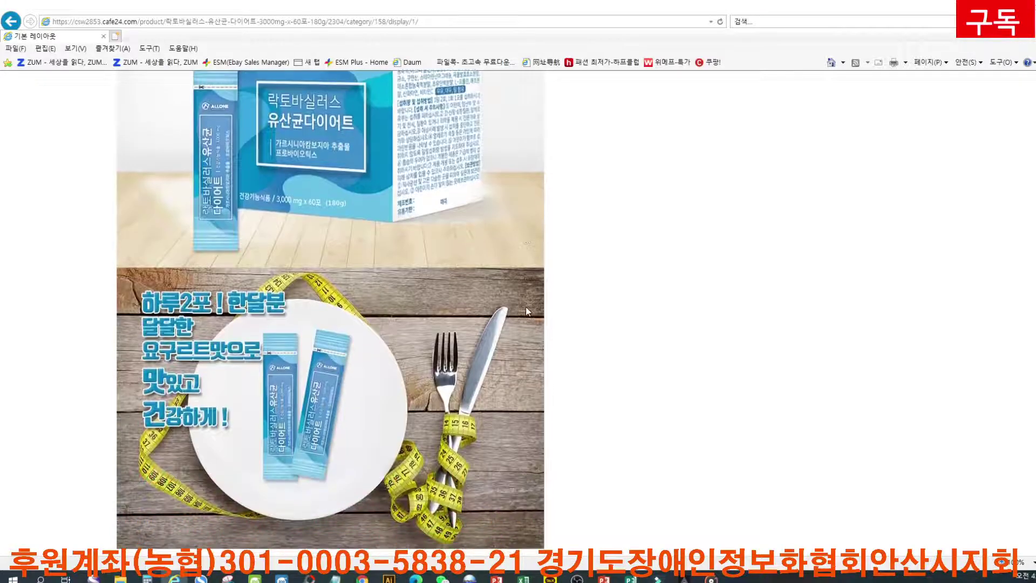
{"action": "scroll", "coordinate": [526, 310], "scroll_direction": "up", "scroll_amount": 1}
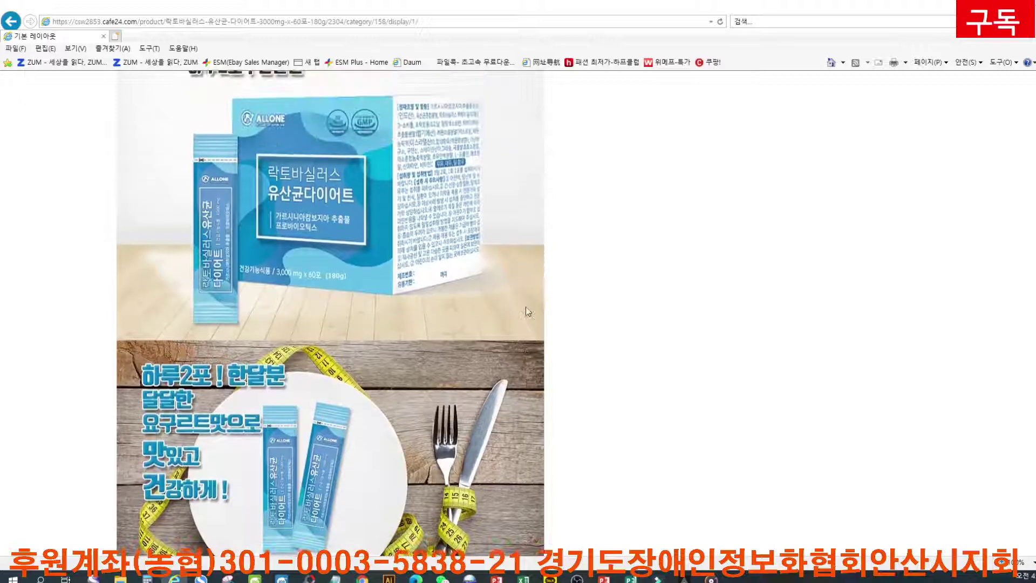
{"action": "scroll", "coordinate": [528, 311], "scroll_direction": "down", "scroll_amount": 2}
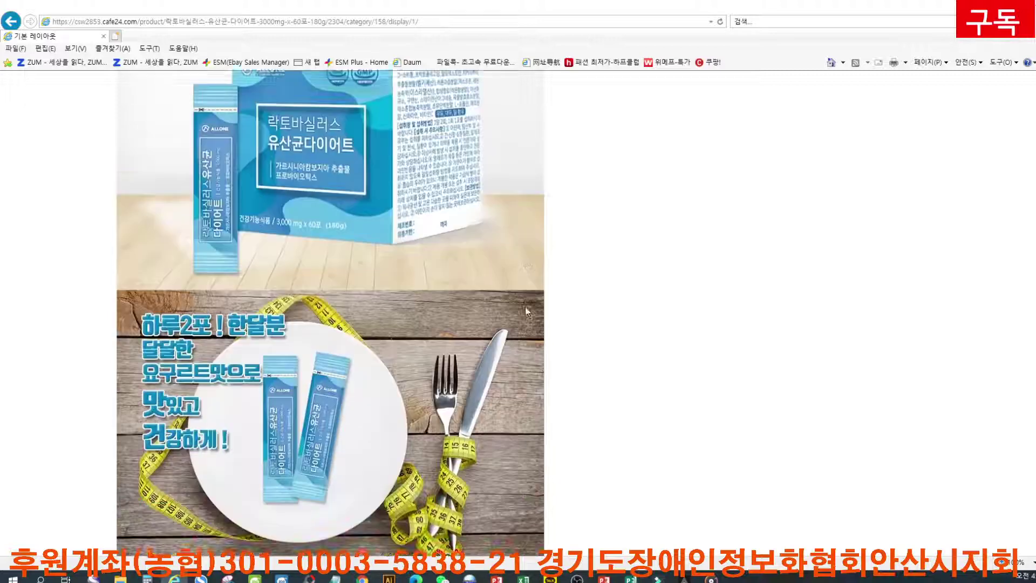
{"action": "scroll", "coordinate": [527, 311], "scroll_direction": "up", "scroll_amount": 1}
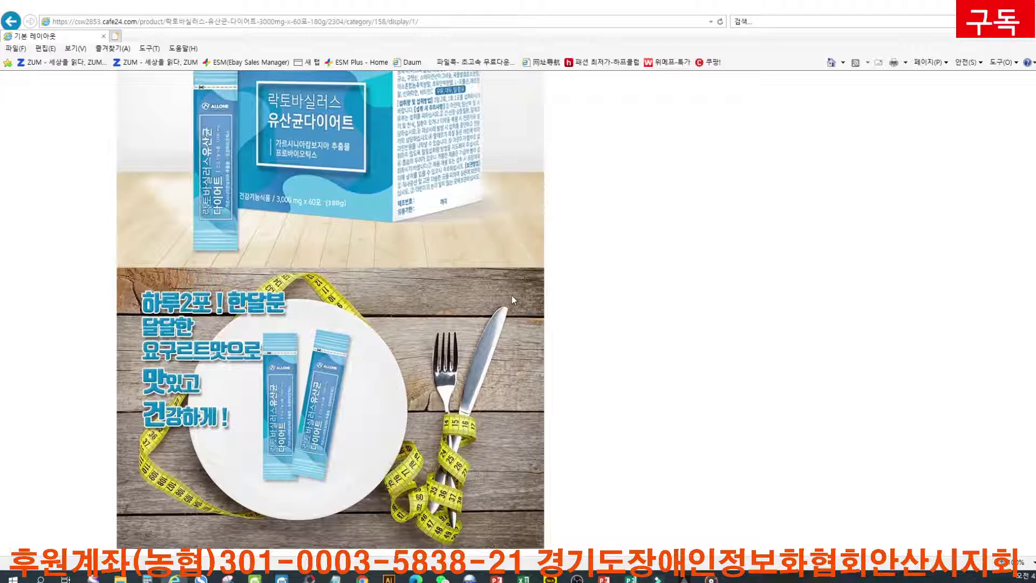
{"action": "scroll", "coordinate": [511, 296], "scroll_direction": "up", "scroll_amount": 1}
{"action": "scroll", "coordinate": [492, 291], "scroll_direction": "up", "scroll_amount": 1}
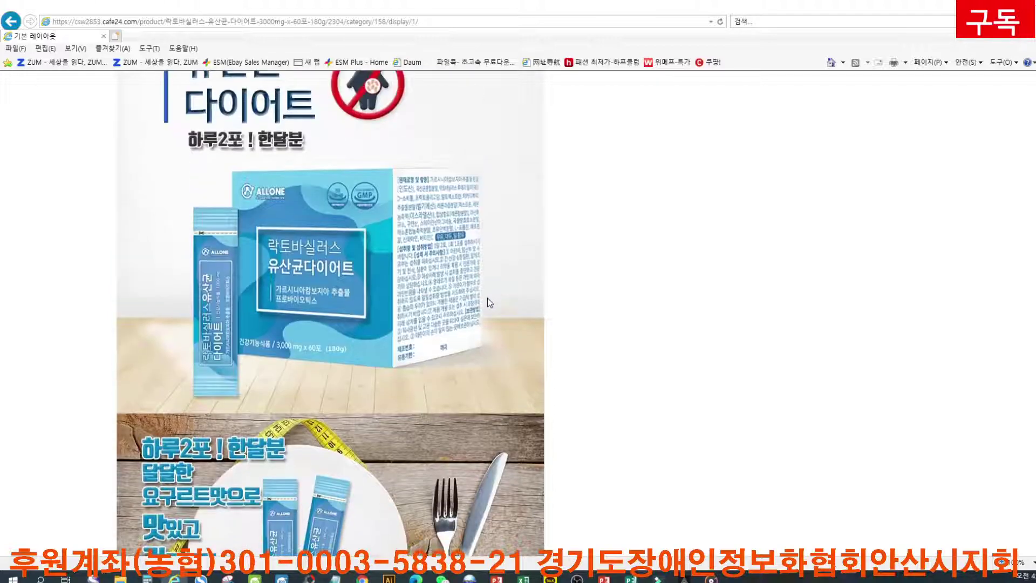
{"action": "scroll", "coordinate": [481, 292], "scroll_direction": "up", "scroll_amount": 1}
{"action": "scroll", "coordinate": [482, 292], "scroll_direction": "up", "scroll_amount": 2}
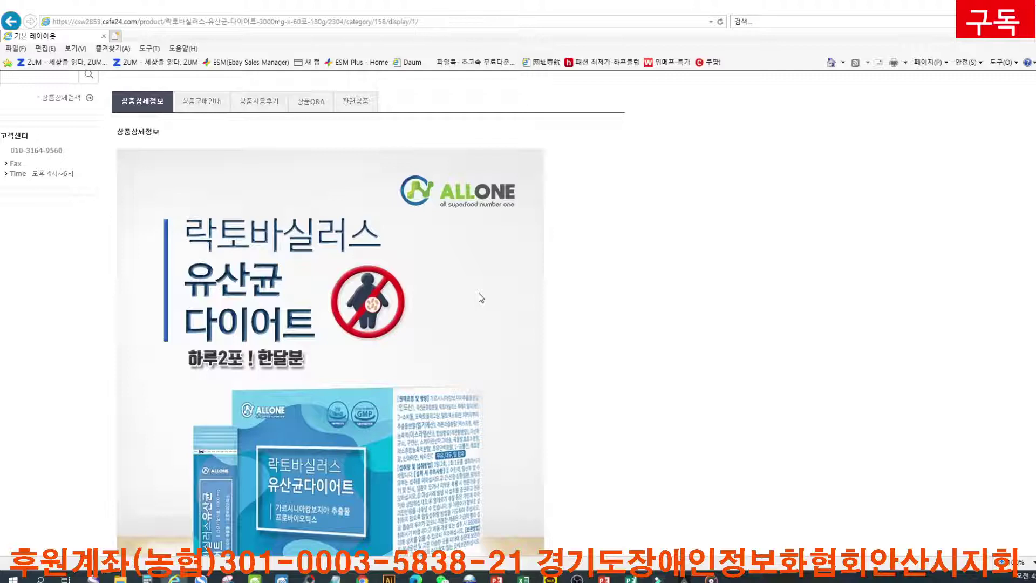
{"action": "scroll", "coordinate": [479, 294], "scroll_direction": "down", "scroll_amount": 1}
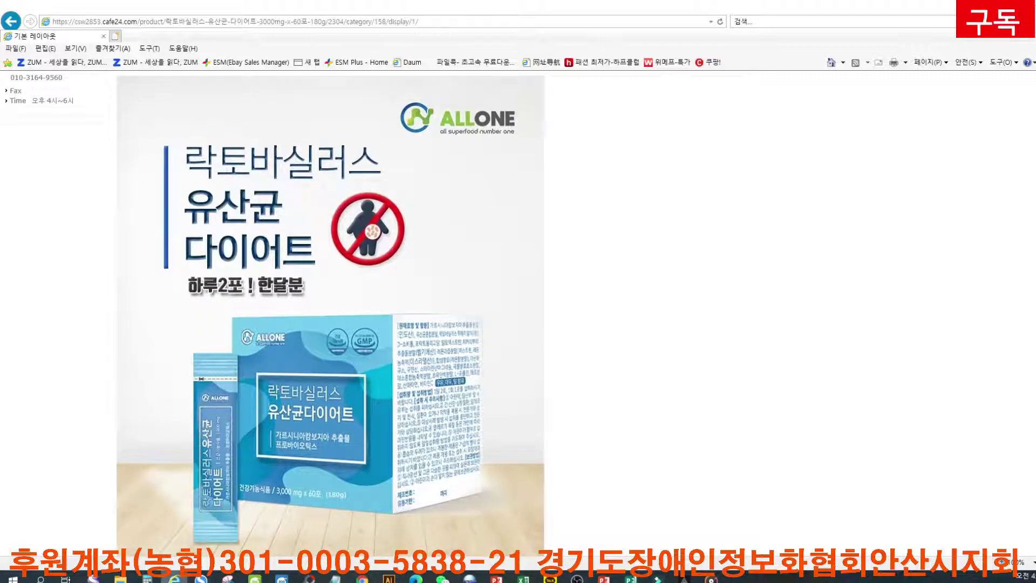
Return to the 스마트스토어센터 seller site in the other browser and open the new product registration form (상품 등록).
{"action": "key", "text": "alt+Tab"}
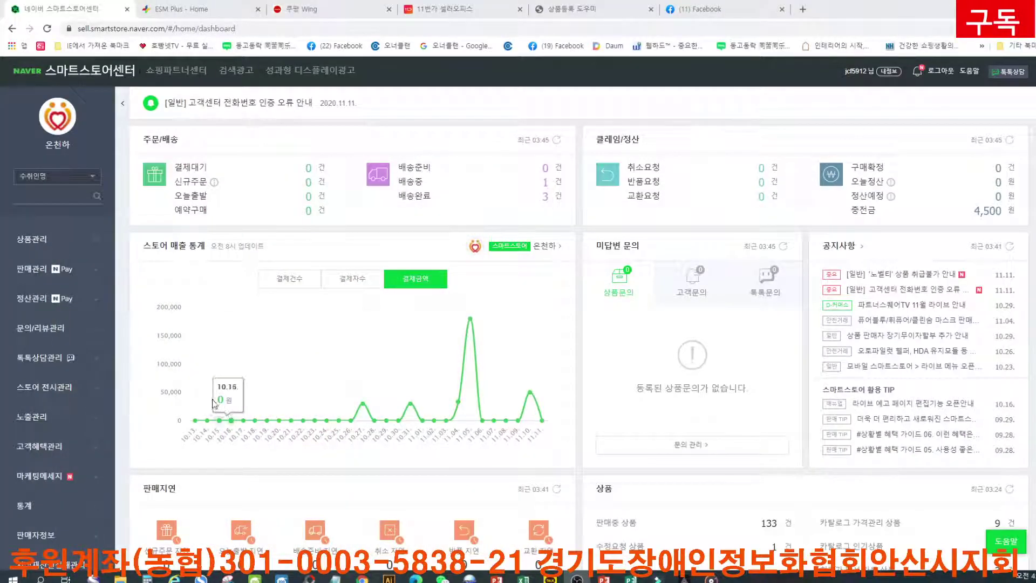
{"action": "left_click", "coordinate": [32, 245]}
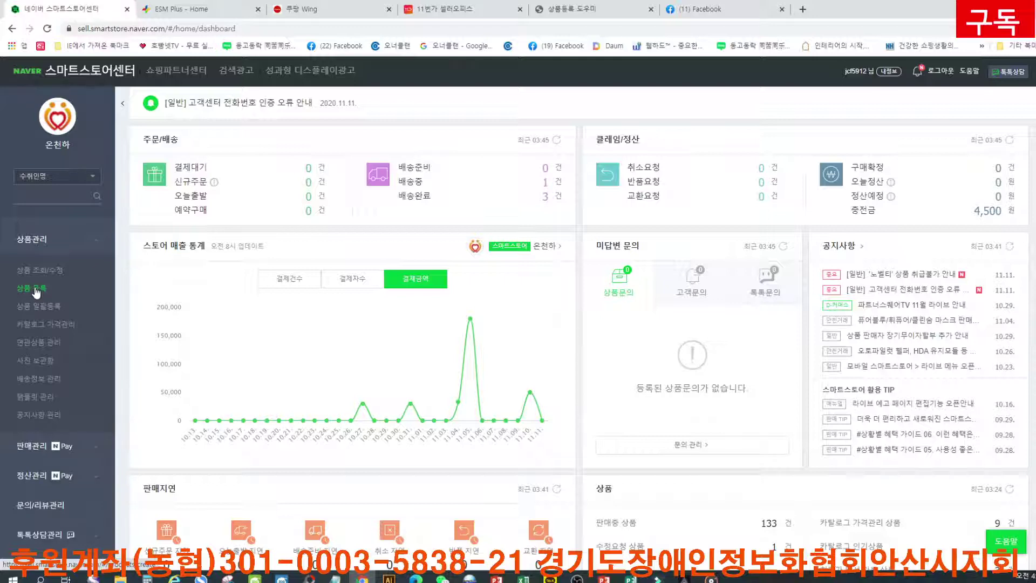
{"action": "left_click", "coordinate": [37, 291]}
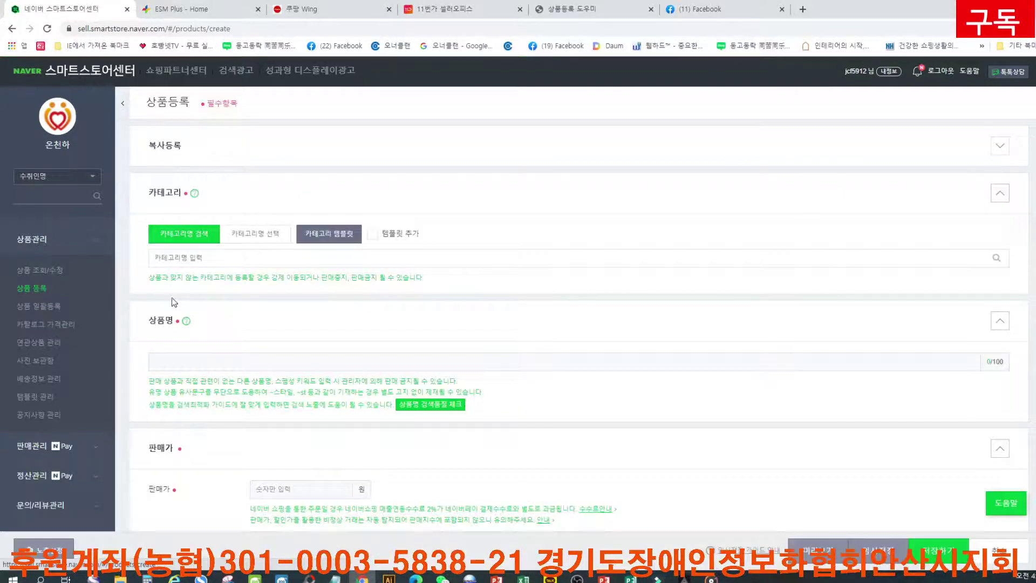
Search the categories for "프로바" and set the product category to 식품>건강식품>영양제>프로바이오틱스.
{"action": "left_click", "coordinate": [216, 258]}
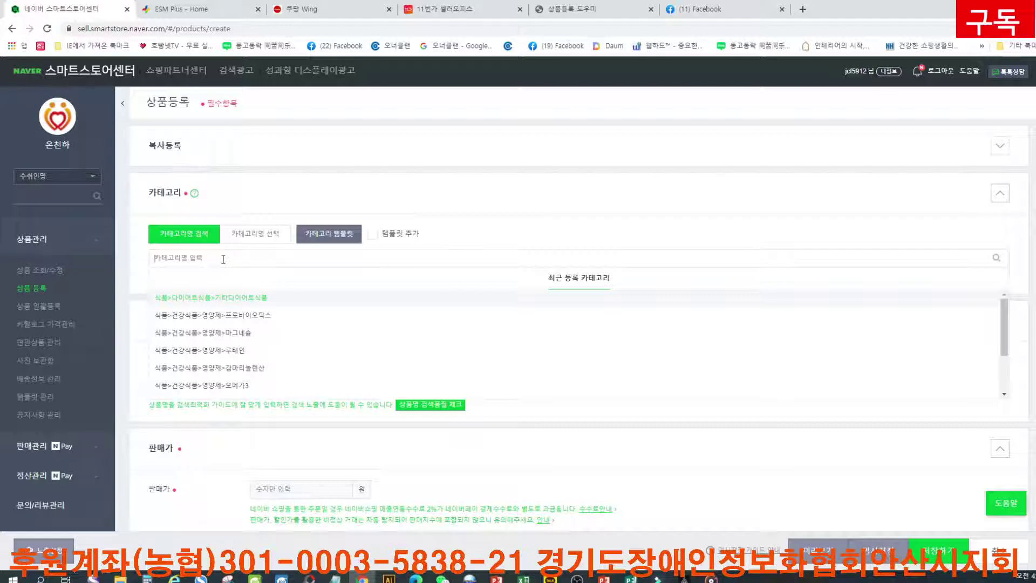
{"action": "type", "text": "ek"}
{"action": "key", "text": "BackSpace"}
{"action": "key", "text": "BackSpace"}
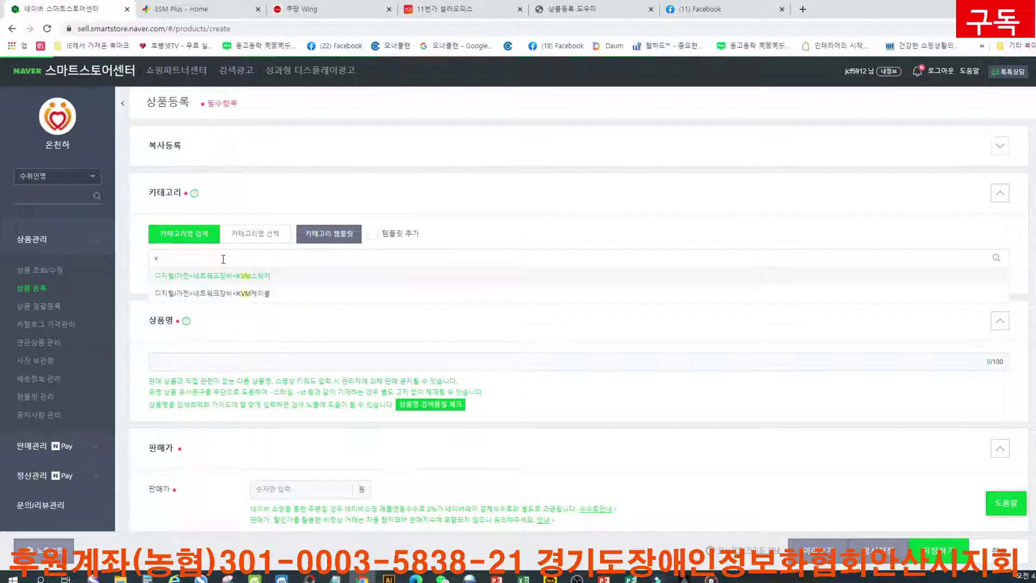
{"action": "type", "text": "프로바"}
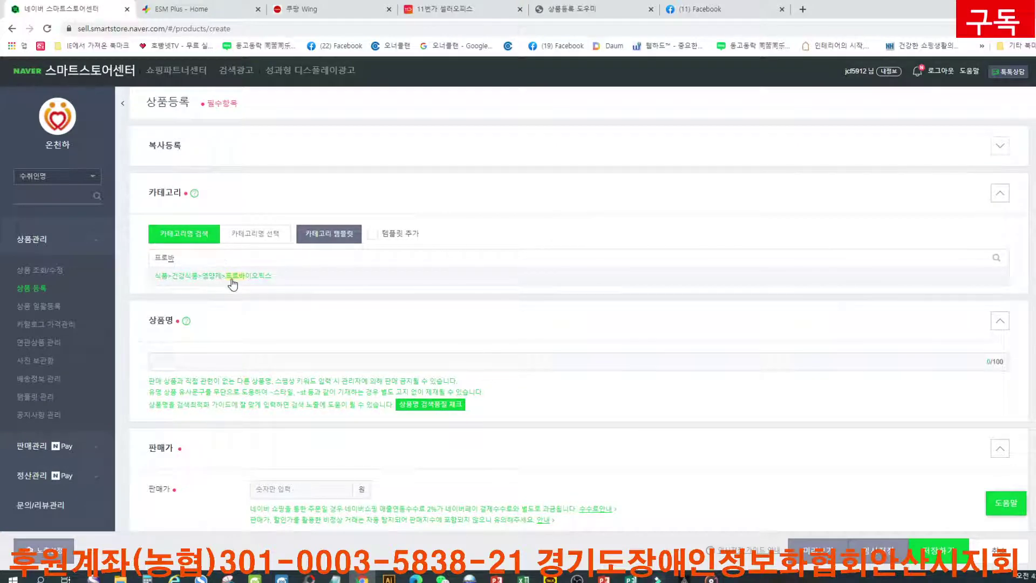
{"action": "left_click", "coordinate": [236, 276]}
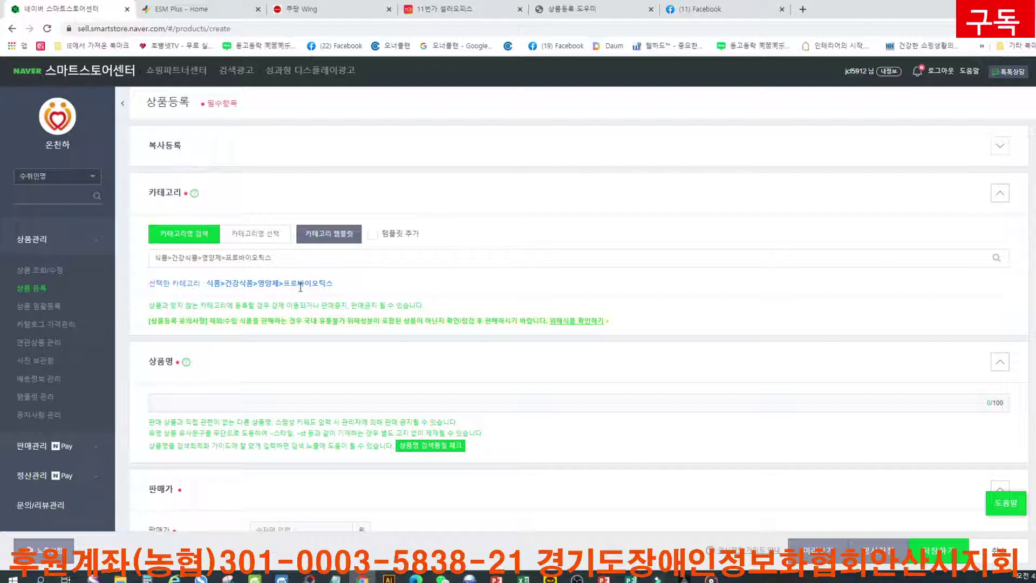
Enter "락토바실러스 유산균 다이어트" as the product name.
{"action": "left_click", "coordinate": [288, 404]}
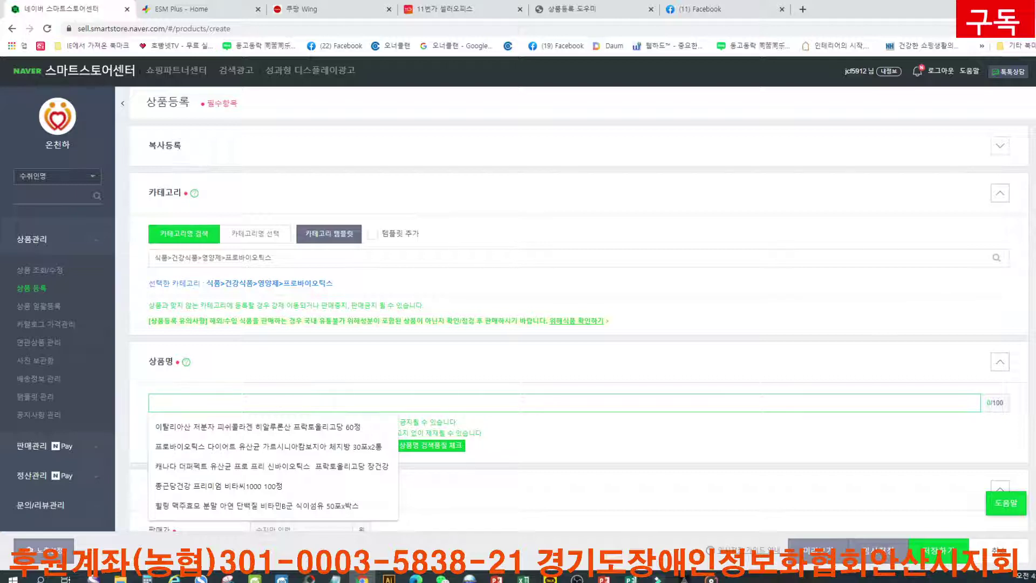
{"action": "key", "text": "Escape"}
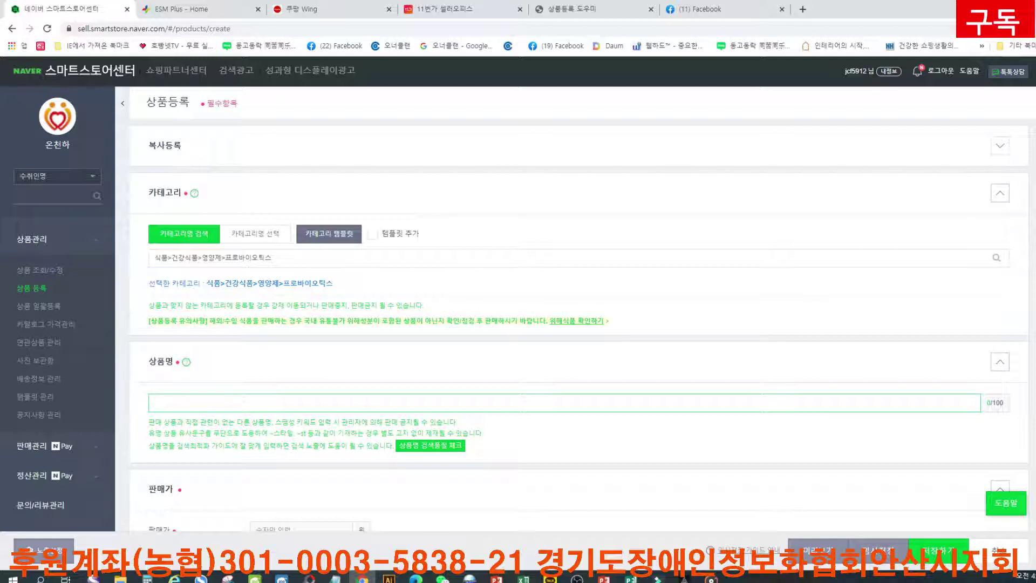
{"action": "left_click", "coordinate": [286, 403]}
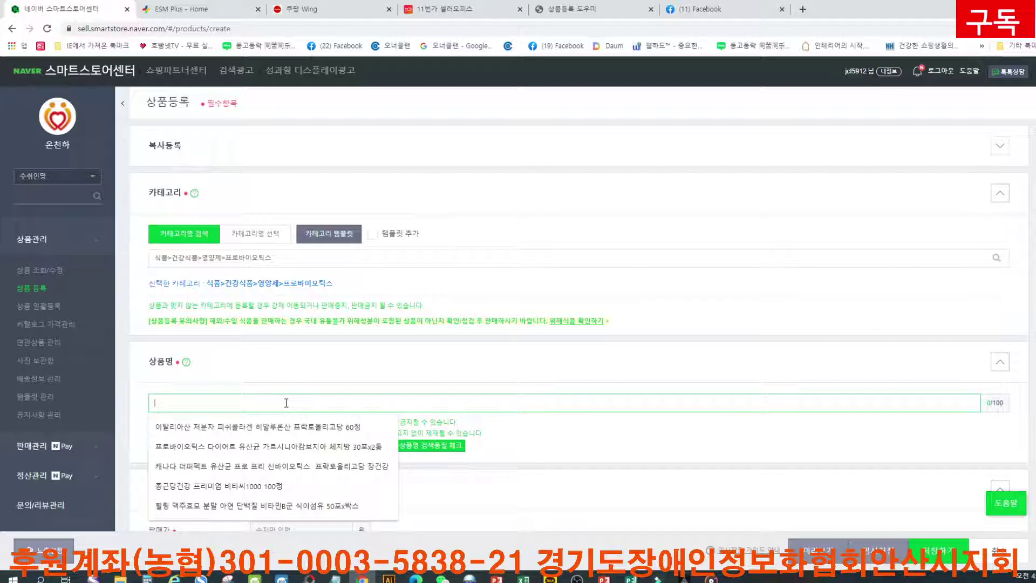
{"action": "type", "text": "텀"}
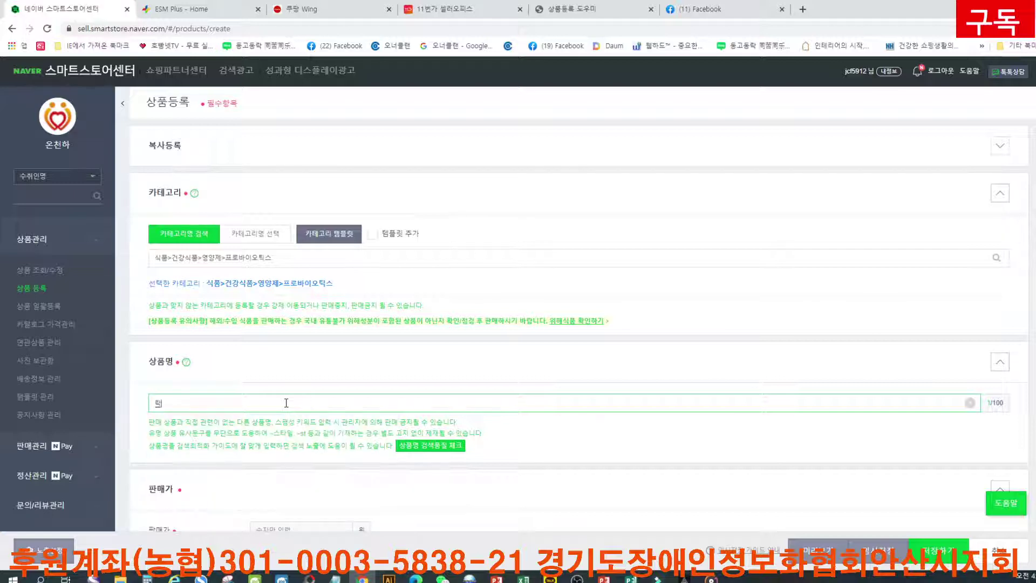
{"action": "type", "text": "토"}
{"action": "type", "text": "바실ㄹ"}
{"action": "type", "text": "러스"}
{"action": "type", "text": " 유산균"}
{"action": "type", "text": " 다이ㅅ"}
{"action": "type", "text": "어트"}
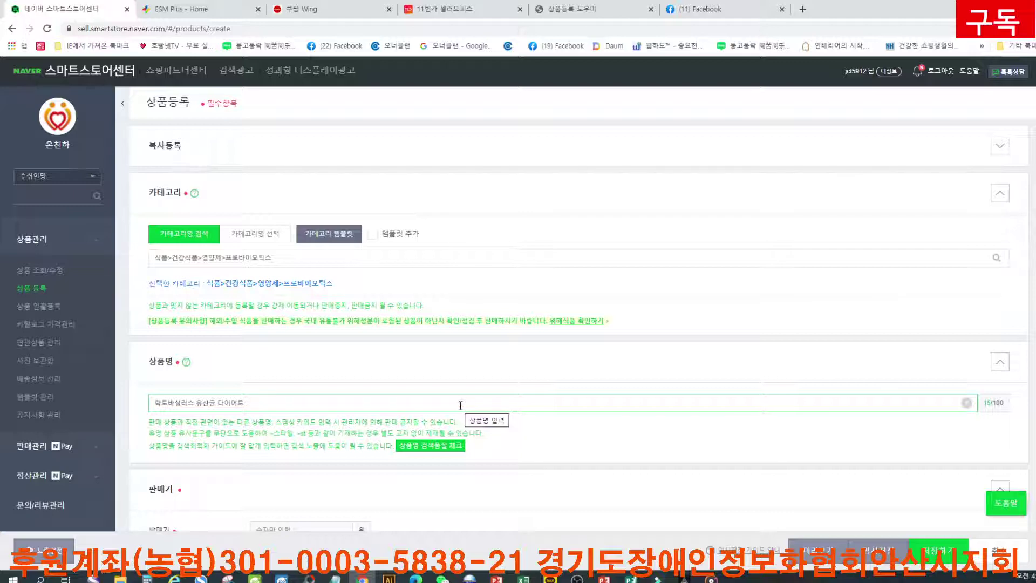
Add the keywords "루테리 프롤린 유산균" to the end of the product name.
{"action": "type", "text": "루테리"}
{"action": "type", "text": "프롤"}
{"action": "type", "text": "린"}
{"action": "type", "text": " ㄱ실"}
{"action": "key", "text": "BackSpace"}
{"action": "key", "text": "BackSpace"}
{"action": "type", "text": "실이섬유"}
{"action": "key", "text": "BackSpace"}
{"action": "key", "text": "BackSpace"}
{"action": "key", "text": "BackSpace"}
{"action": "key", "text": "BackSpace"}
{"action": "type", "text": "절"}
{"action": "key", "text": "BackSpace"}
{"action": "key", "text": "BackSpace"}
{"action": "key", "text": "BackSpace"}
{"action": "type", "text": "유산균"}
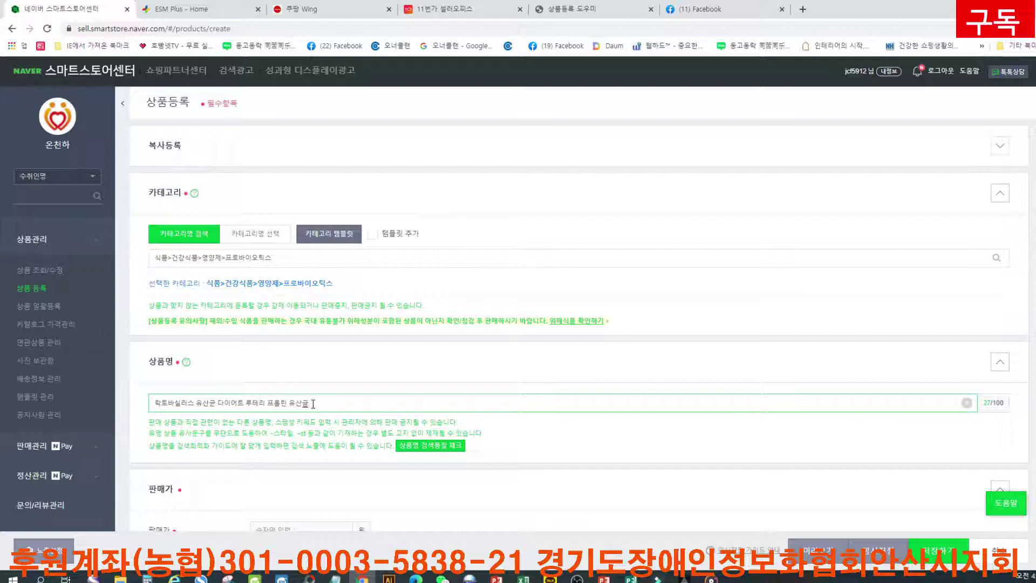
Complete the product name by adding "먹이 체지방 60포" directly after the last word.
{"action": "type", "text": "먹이"}
{"action": "type", "text": " 제"}
{"action": "type", "text": "지방"}
{"action": "type", "text": "60"}
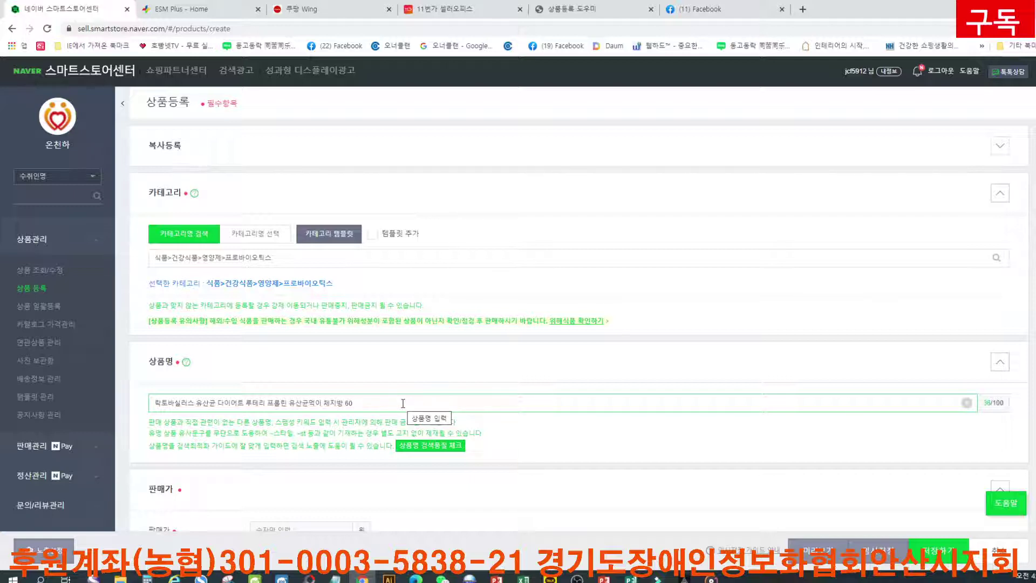
{"action": "type", "text": "프"}
{"action": "key", "text": "BackSpace"}
{"action": "type", "text": "포"}
{"action": "scroll", "coordinate": [442, 378], "scroll_direction": "down", "scroll_amount": 3}
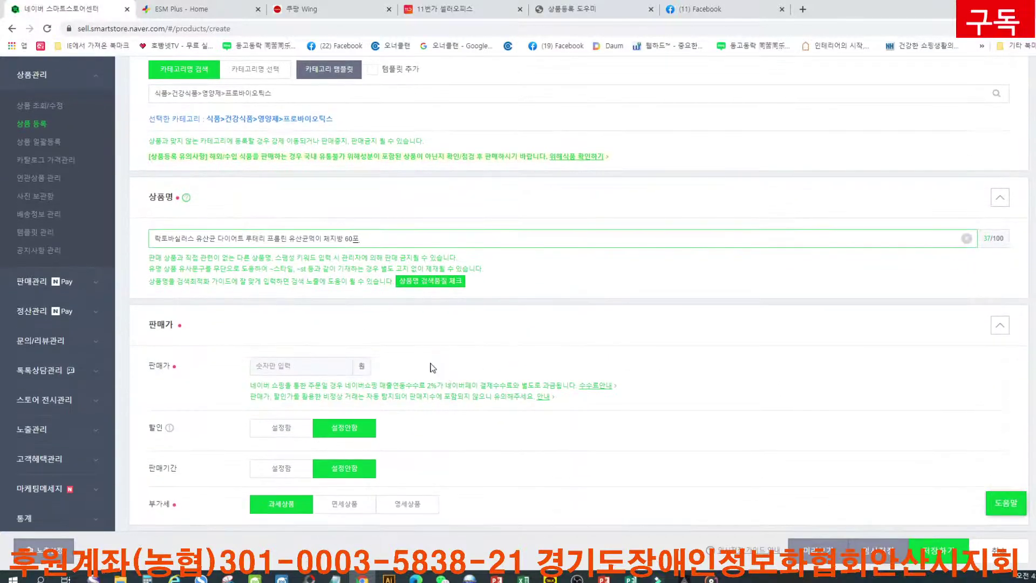
{"action": "type", "text": "ㅁ"}
{"action": "key", "text": "BackSpace"}
Enter a sale price (판매가) of 191,000 won.
{"action": "left_click", "coordinate": [313, 367]}
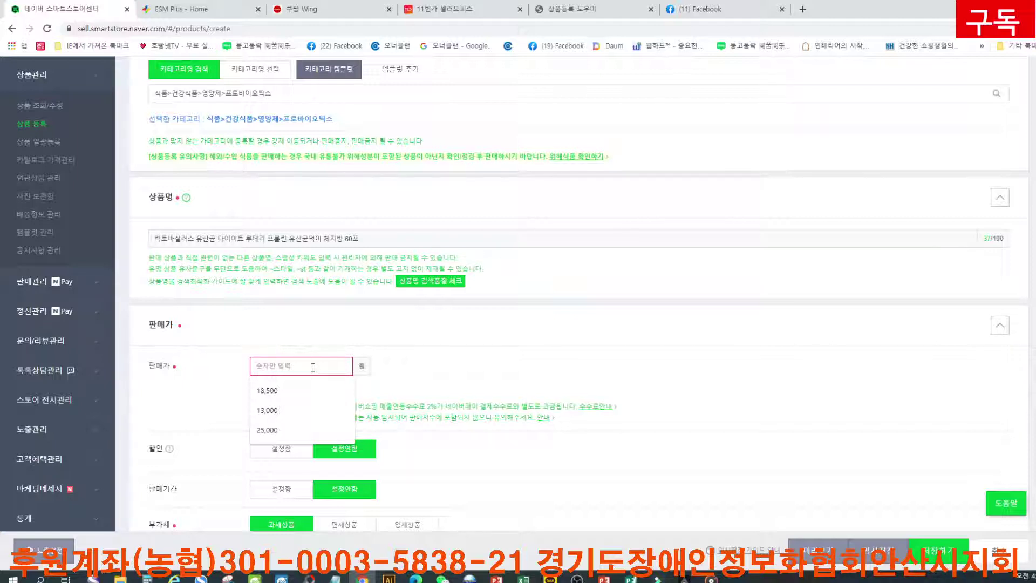
{"action": "type", "text": "19"}
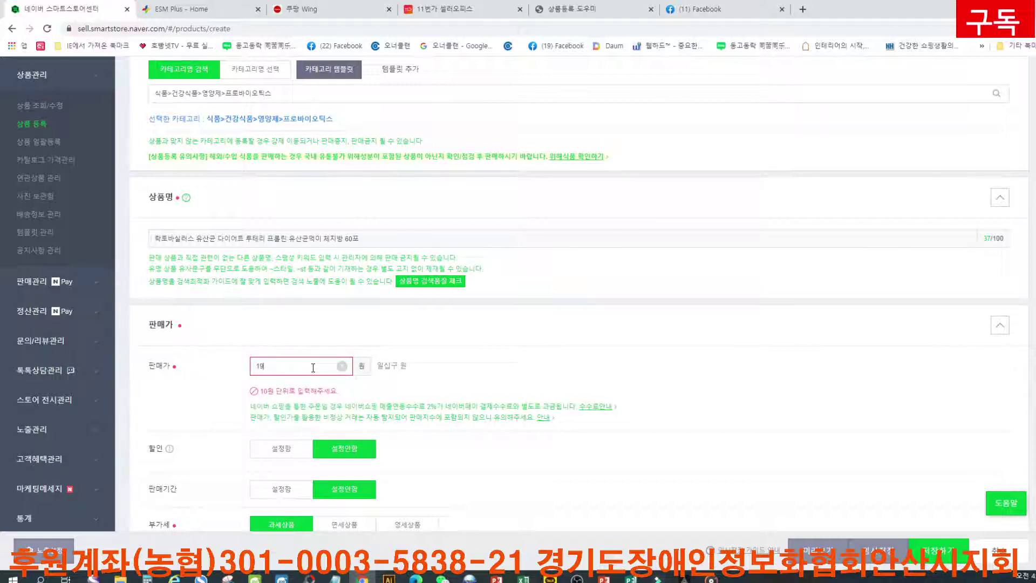
{"action": "type", "text": "1000"}
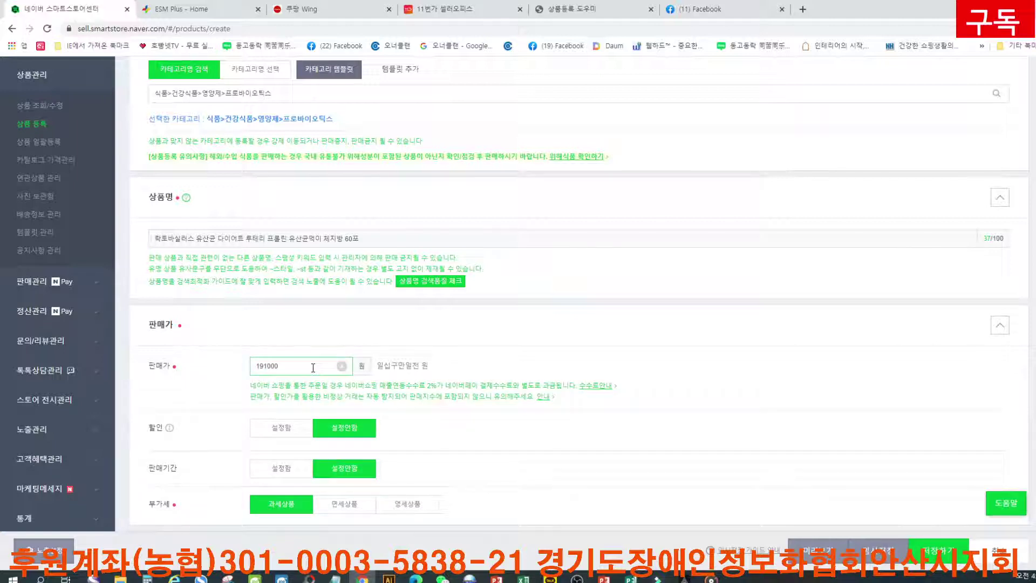
Enable the discount (할인) for the product and set the overall discount (전체 할인) to 100 won.
{"action": "left_click", "coordinate": [275, 428]}
{"action": "left_click", "coordinate": [278, 487]}
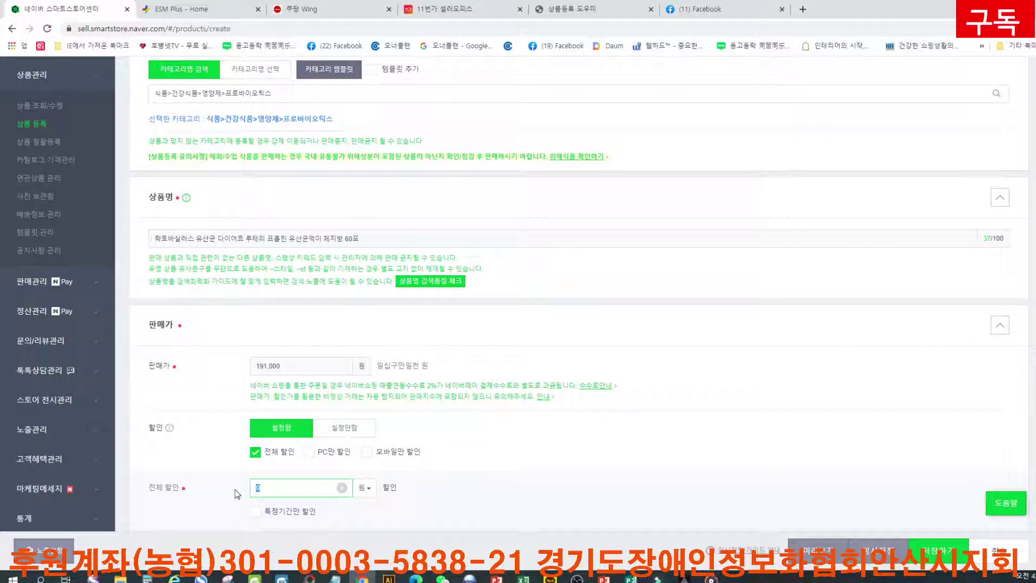
{"action": "type", "text": "100"}
Correct the sale price (판매가) to 19,100 won.
{"action": "scroll", "coordinate": [324, 439], "scroll_direction": "down", "scroll_amount": 1}
{"action": "scroll", "coordinate": [324, 438], "scroll_direction": "down", "scroll_amount": 1}
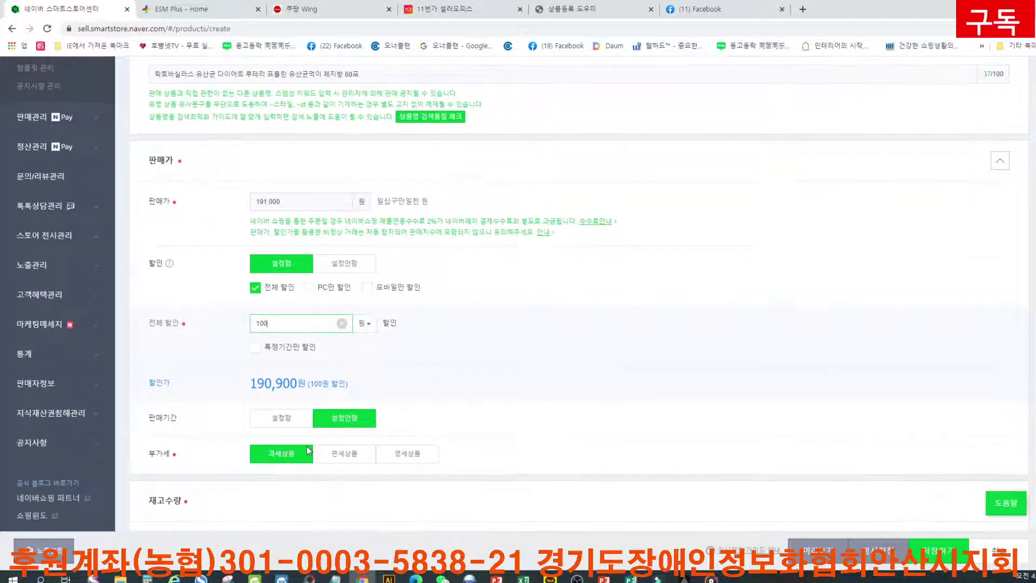
{"action": "scroll", "coordinate": [307, 446], "scroll_direction": "down", "scroll_amount": 1}
{"action": "left_click", "coordinate": [305, 206]}
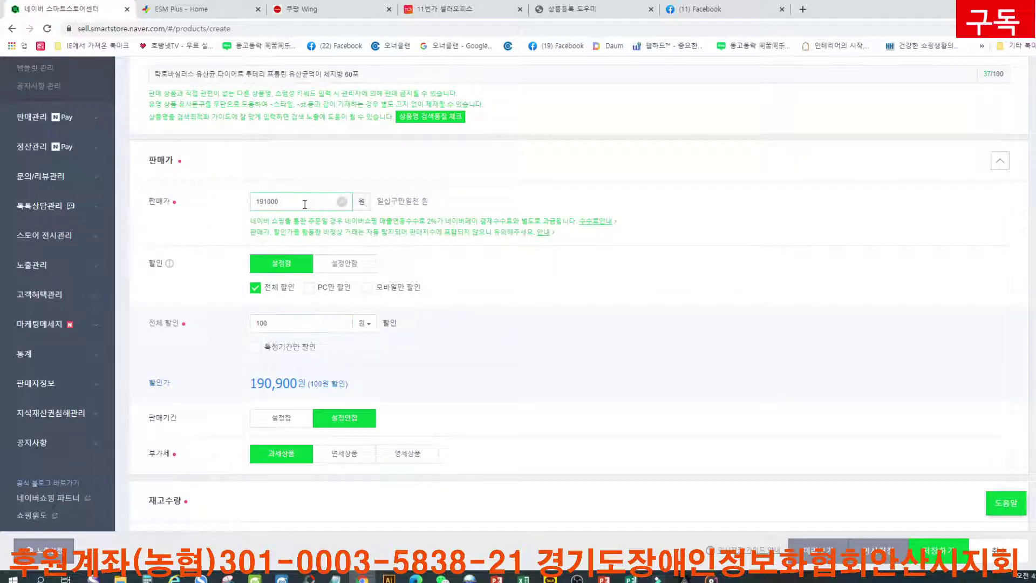
{"action": "key", "text": "BackSpace"}
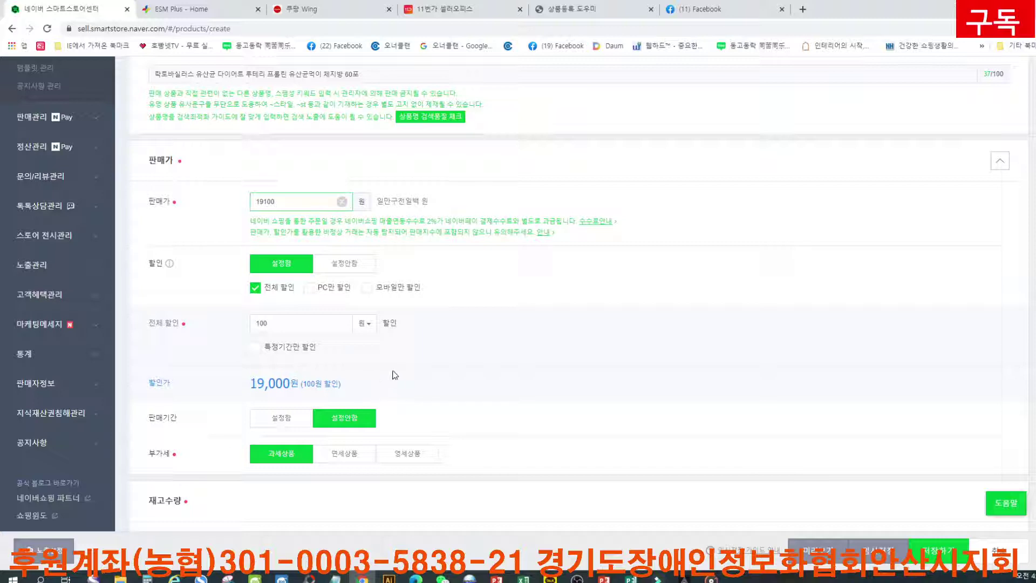
Enter a stock quantity (재고수량) of 9988 for the product.
{"action": "scroll", "coordinate": [395, 375], "scroll_direction": "down", "scroll_amount": 2}
{"action": "scroll", "coordinate": [395, 376], "scroll_direction": "down", "scroll_amount": 1}
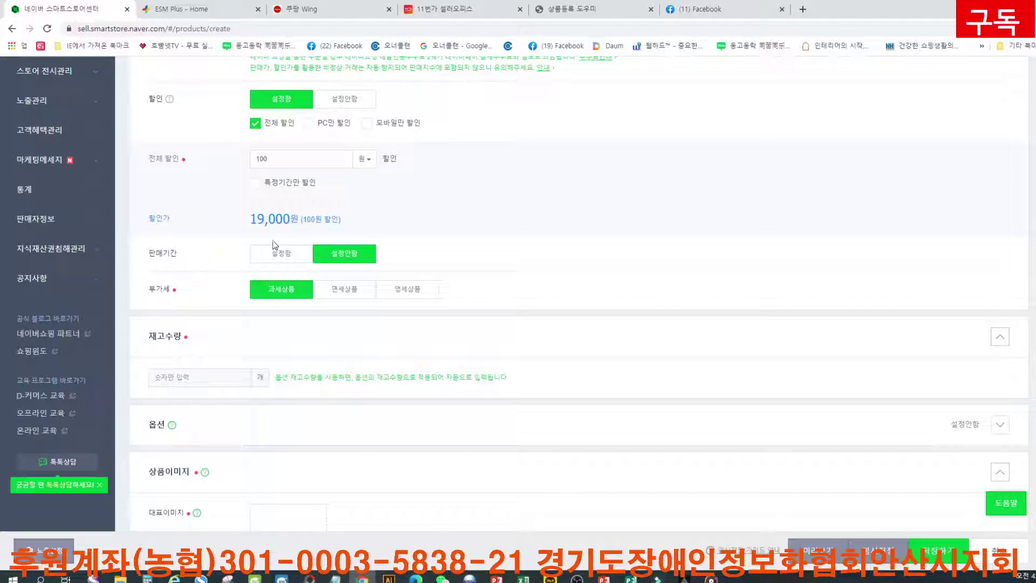
{"action": "left_click", "coordinate": [213, 376]}
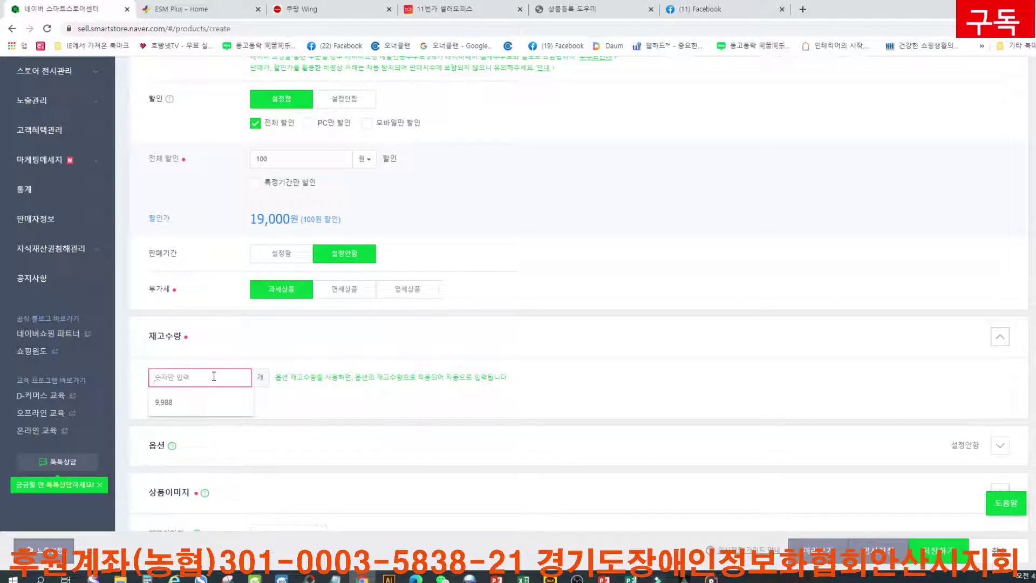
{"action": "type", "text": "9988"}
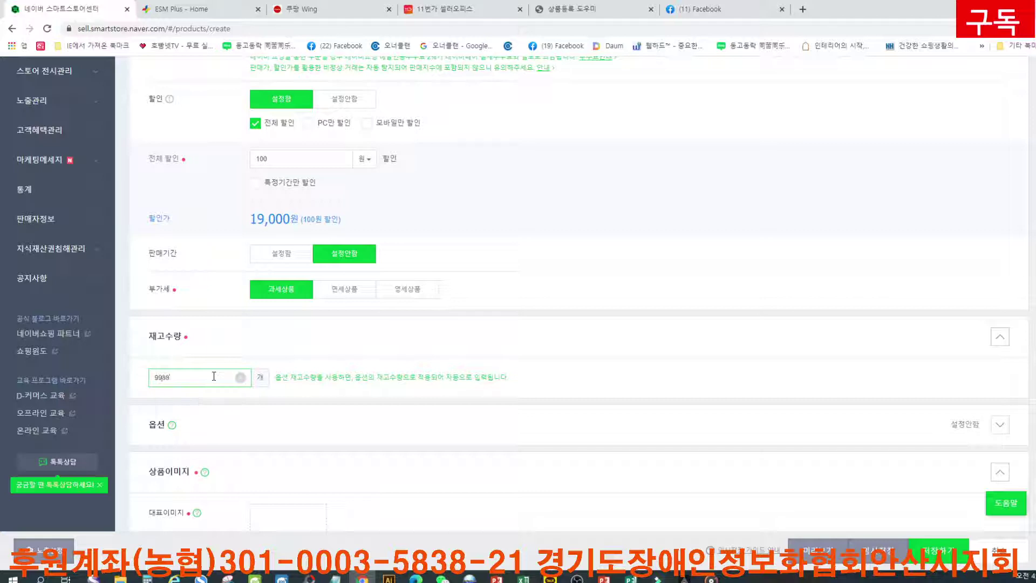
Upload the product box photo from the 락토테미 > 락토바실러스 유산균 다이어트 60포 folder on drive E as the main image (대표이미지).
{"action": "scroll", "coordinate": [255, 342], "scroll_direction": "down", "scroll_amount": 4}
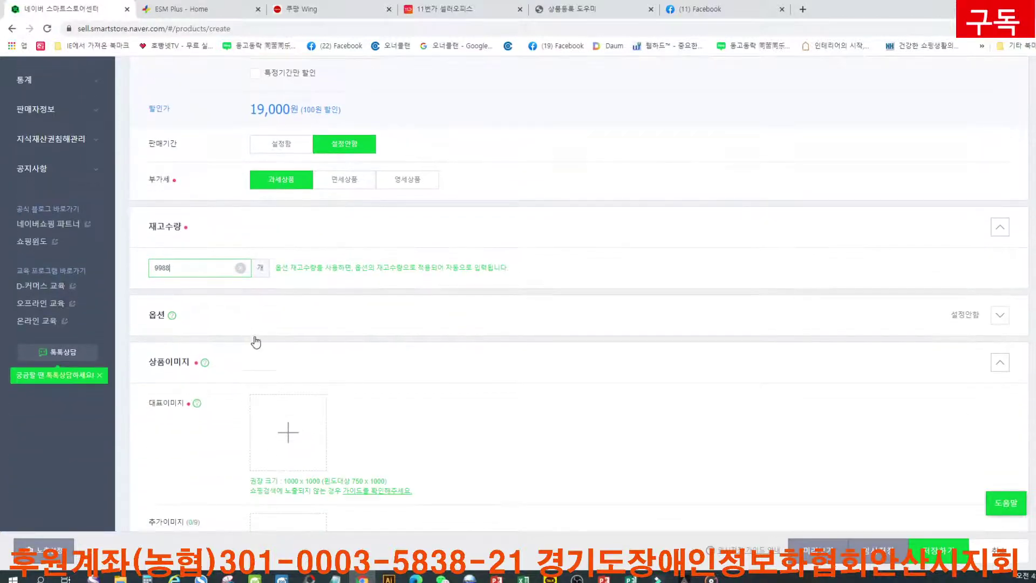
{"action": "left_click", "coordinate": [280, 337]}
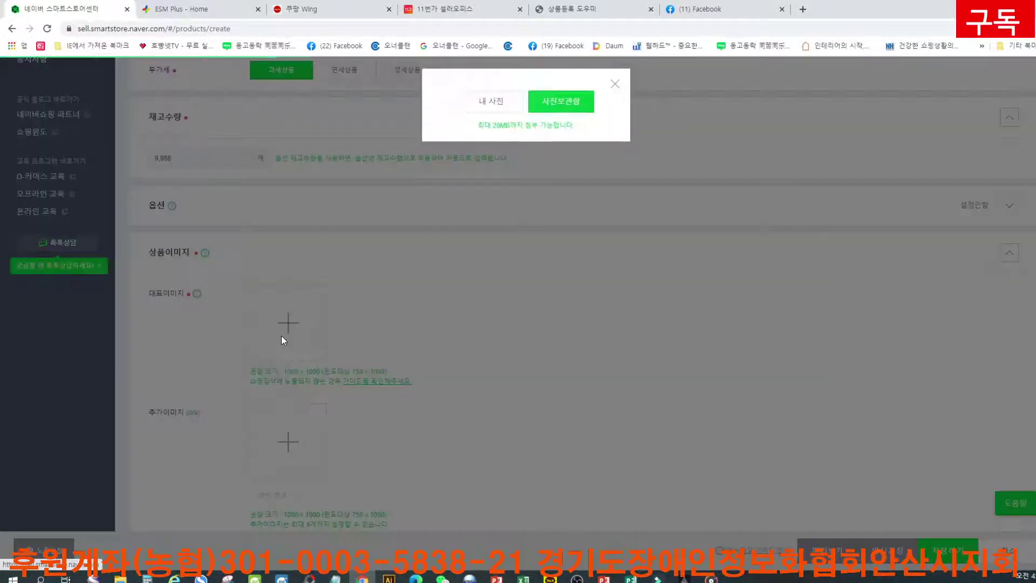
{"action": "left_click", "coordinate": [490, 105]}
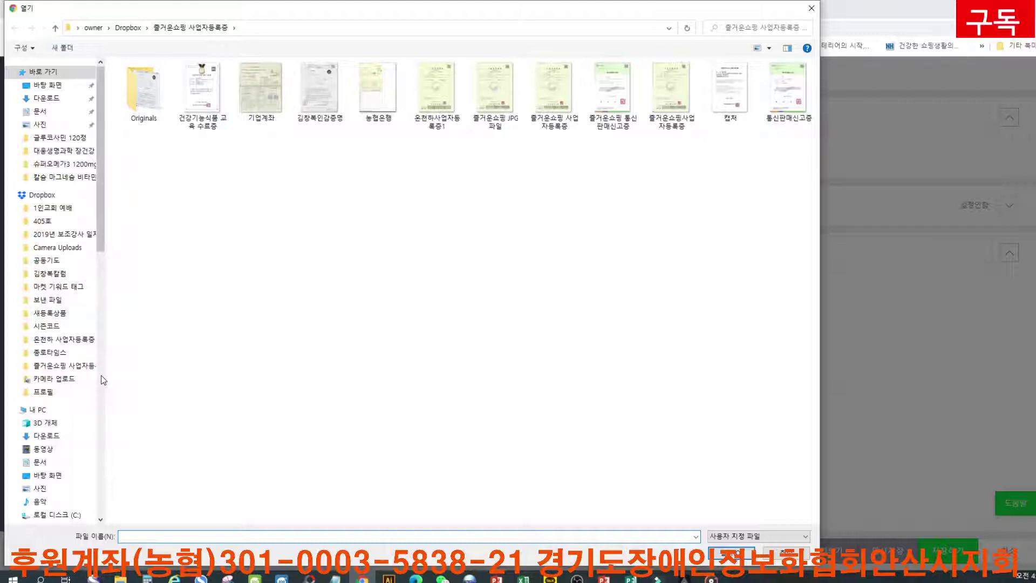
{"action": "scroll", "coordinate": [103, 378], "scroll_direction": "down", "scroll_amount": 3}
{"action": "scroll", "coordinate": [102, 377], "scroll_direction": "down", "scroll_amount": 6}
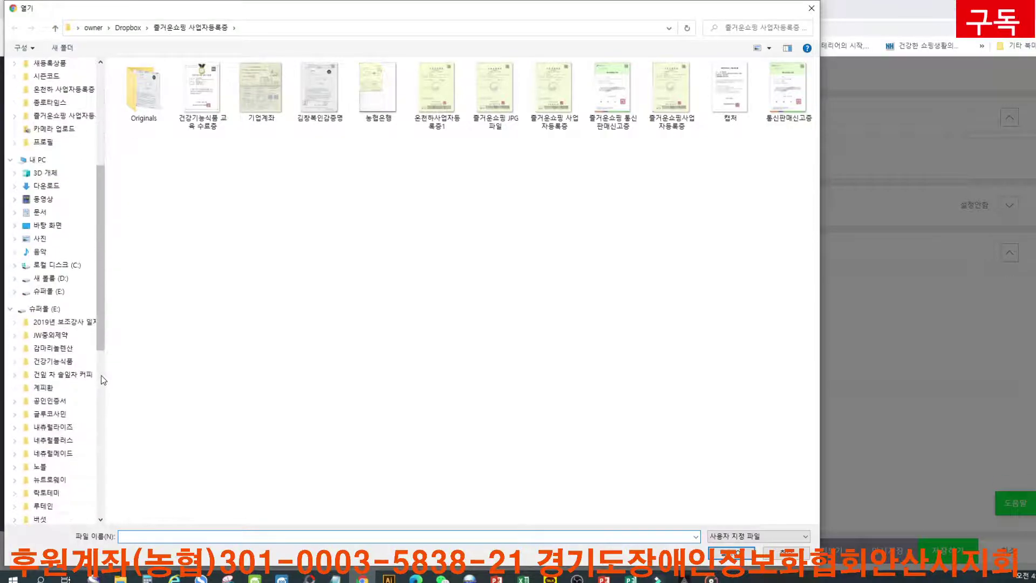
{"action": "left_click", "coordinate": [54, 440]}
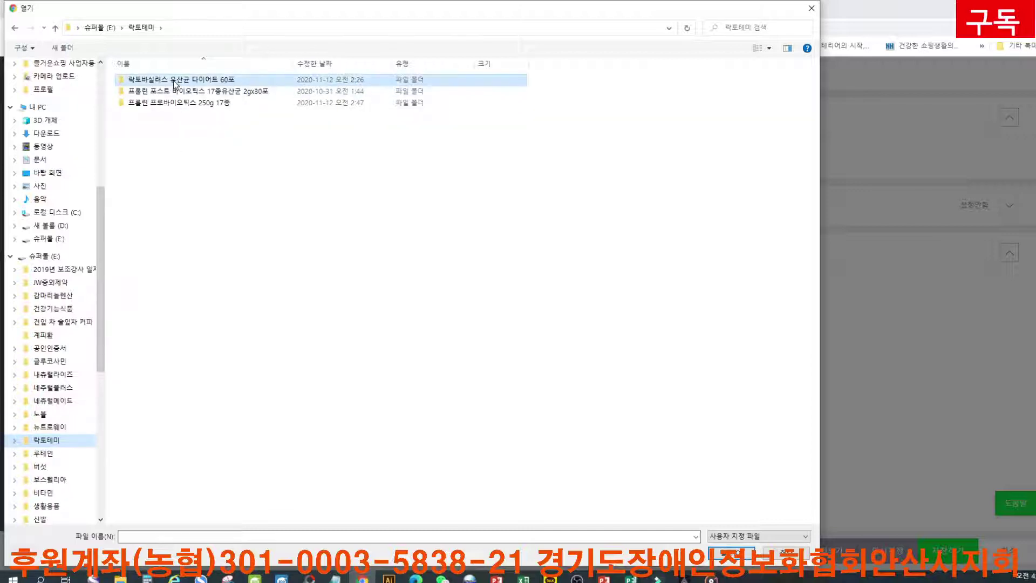
{"action": "double_click", "coordinate": [176, 81]}
{"action": "double_click", "coordinate": [166, 135]}
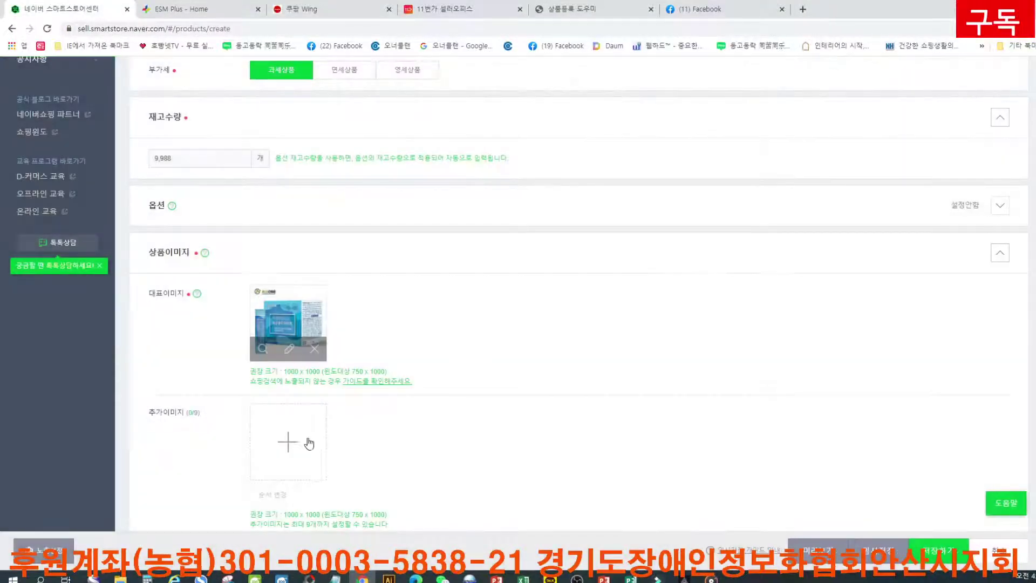
Add the same product box photo three times as additional images (추가이미지) from the computer.
{"action": "left_click", "coordinate": [297, 442]}
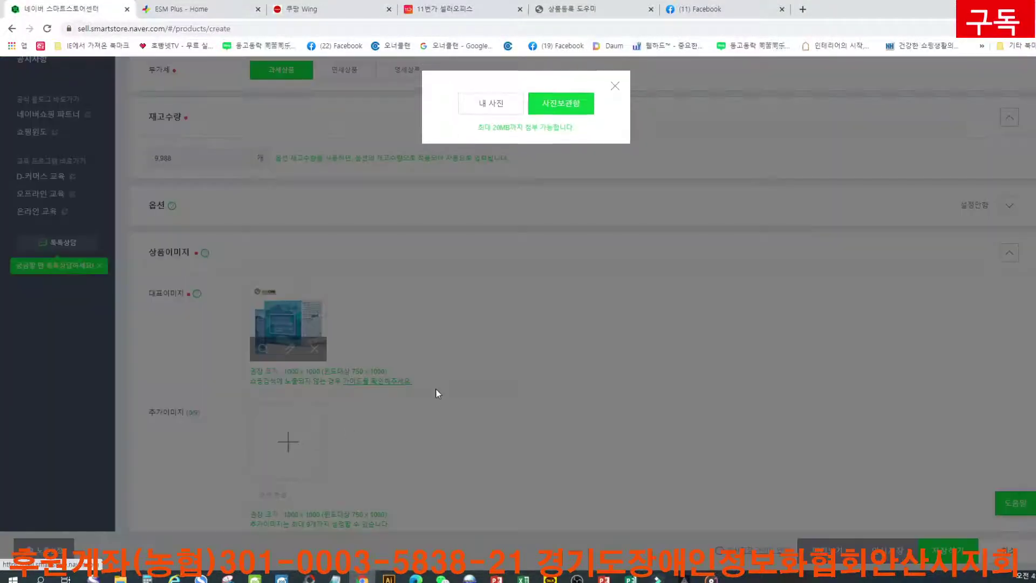
{"action": "left_click", "coordinate": [476, 105]}
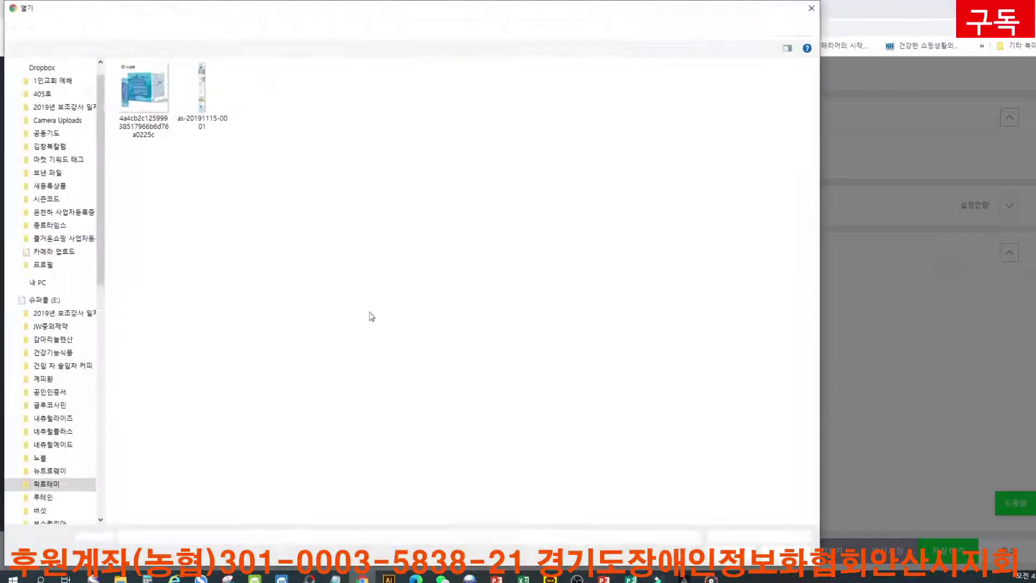
{"action": "double_click", "coordinate": [158, 96]}
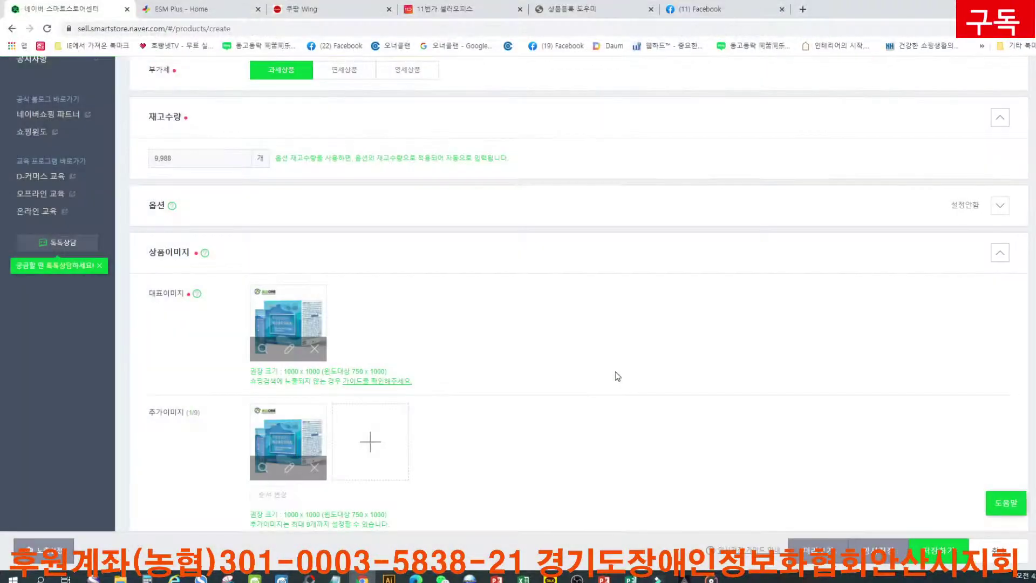
{"action": "scroll", "coordinate": [615, 372], "scroll_direction": "down", "scroll_amount": 2}
{"action": "left_click", "coordinate": [370, 331]}
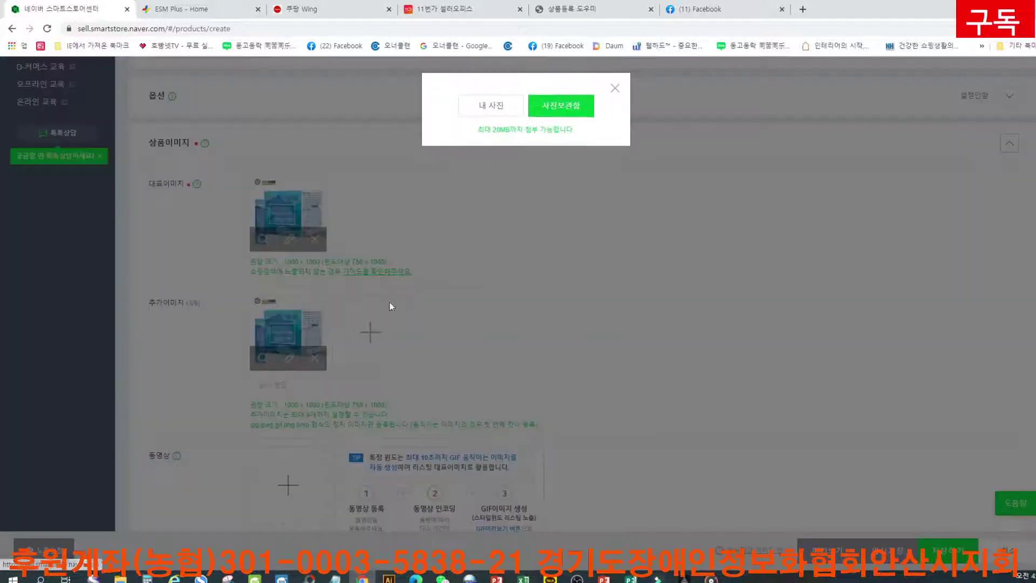
{"action": "left_click", "coordinate": [488, 106]}
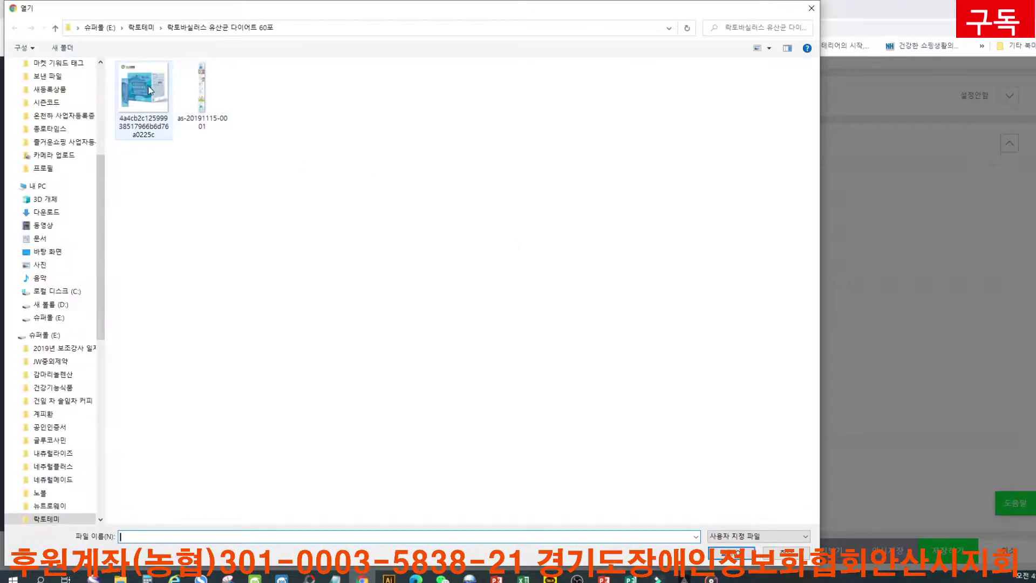
{"action": "double_click", "coordinate": [147, 86]}
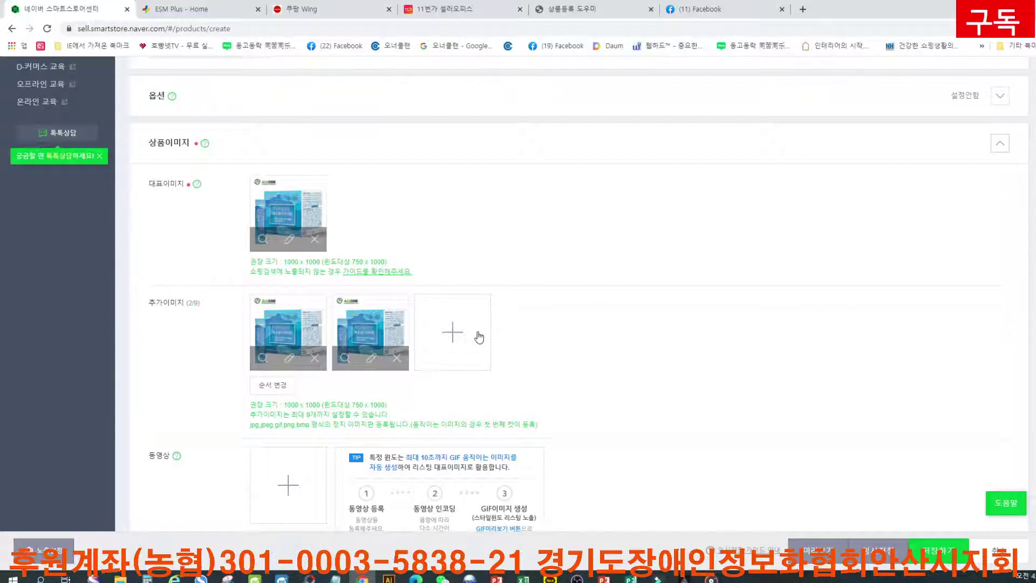
{"action": "left_click", "coordinate": [475, 335]}
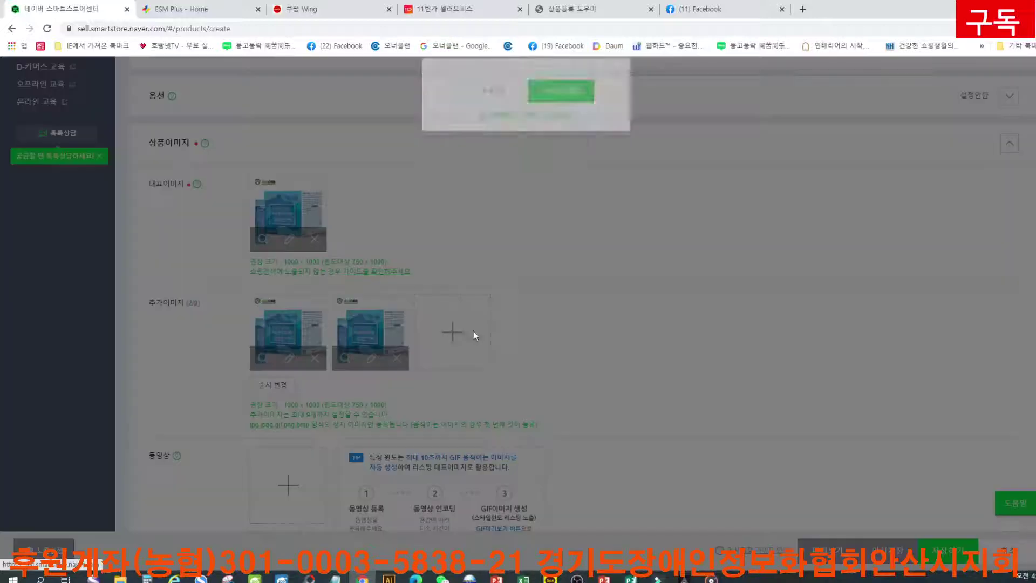
{"action": "left_click", "coordinate": [489, 106]}
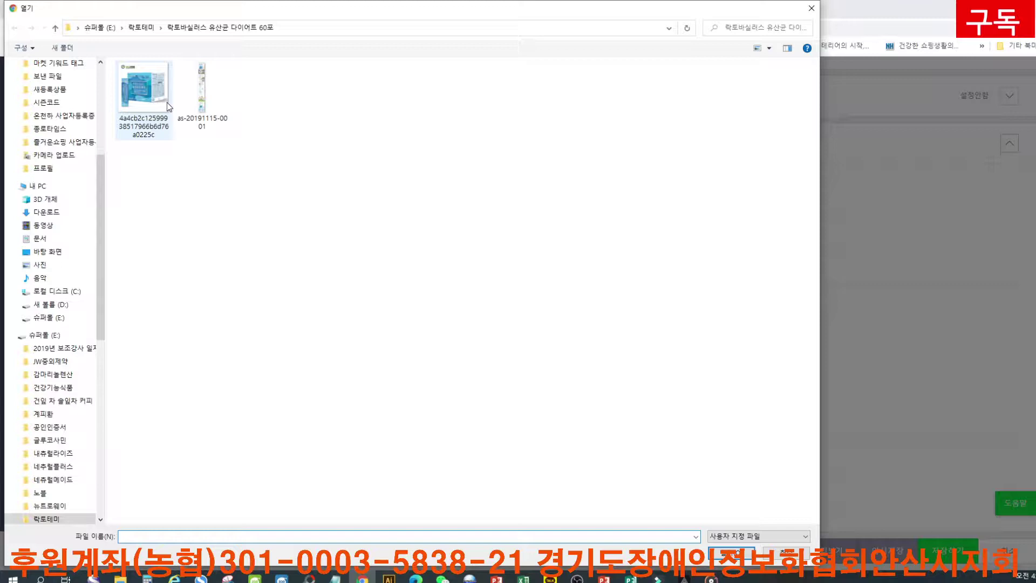
{"action": "double_click", "coordinate": [166, 101]}
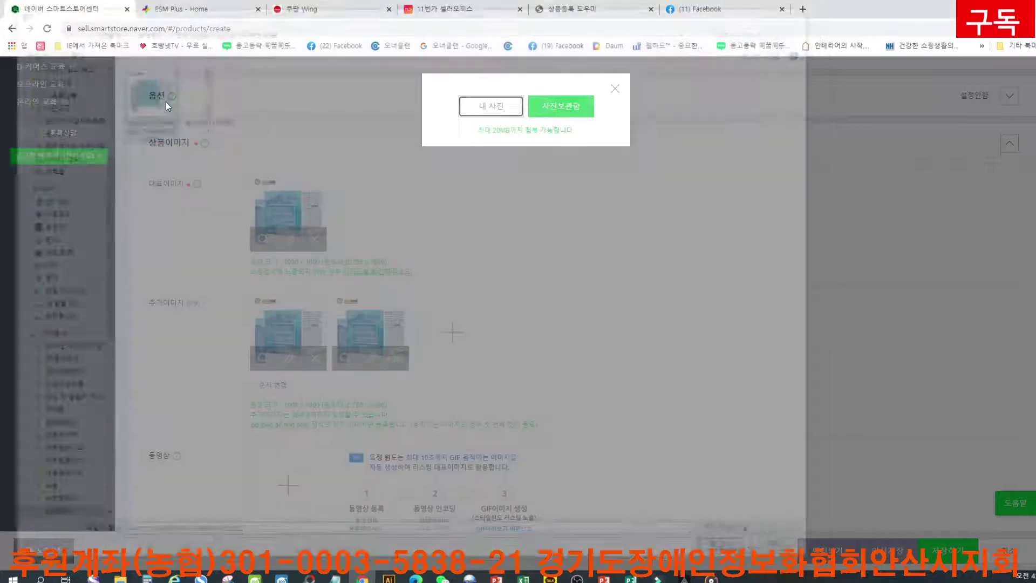
{"action": "scroll", "coordinate": [660, 396], "scroll_direction": "down", "scroll_amount": 2}
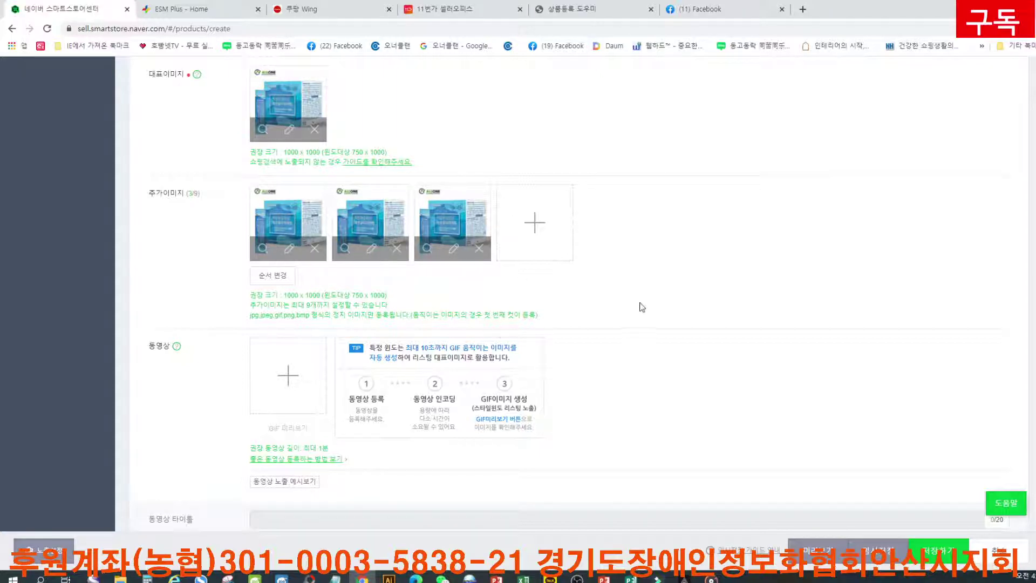
{"action": "scroll", "coordinate": [678, 307], "scroll_direction": "down", "scroll_amount": 3}
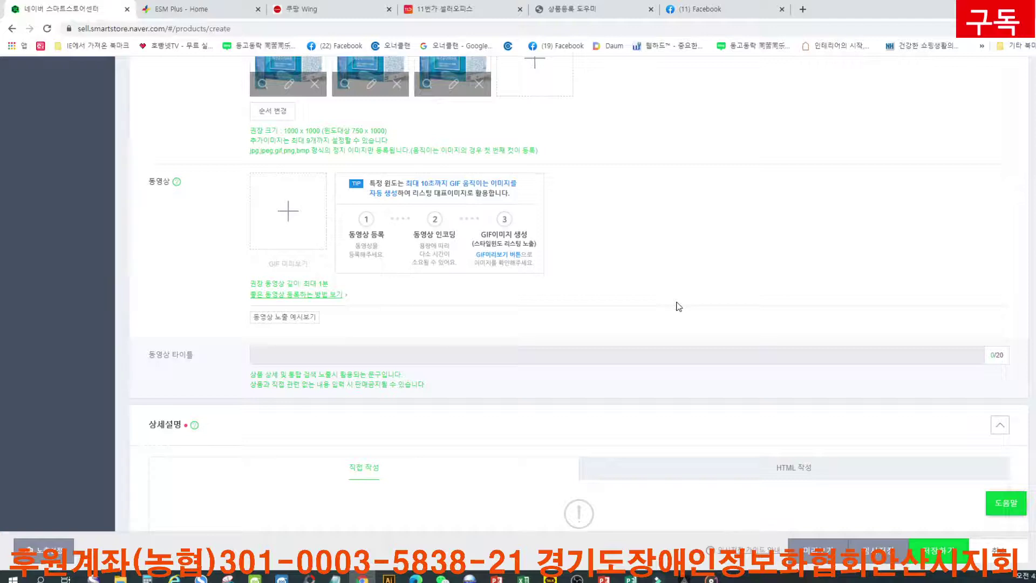
{"action": "scroll", "coordinate": [678, 307], "scroll_direction": "down", "scroll_amount": 3}
{"action": "scroll", "coordinate": [678, 306], "scroll_direction": "down", "scroll_amount": 1}
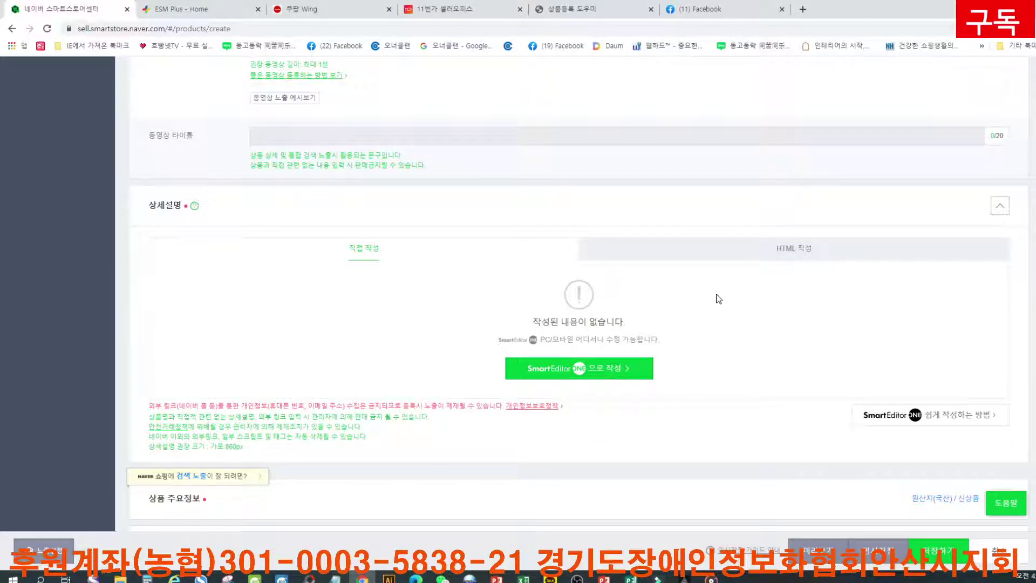
{"action": "left_click", "coordinate": [588, 371]}
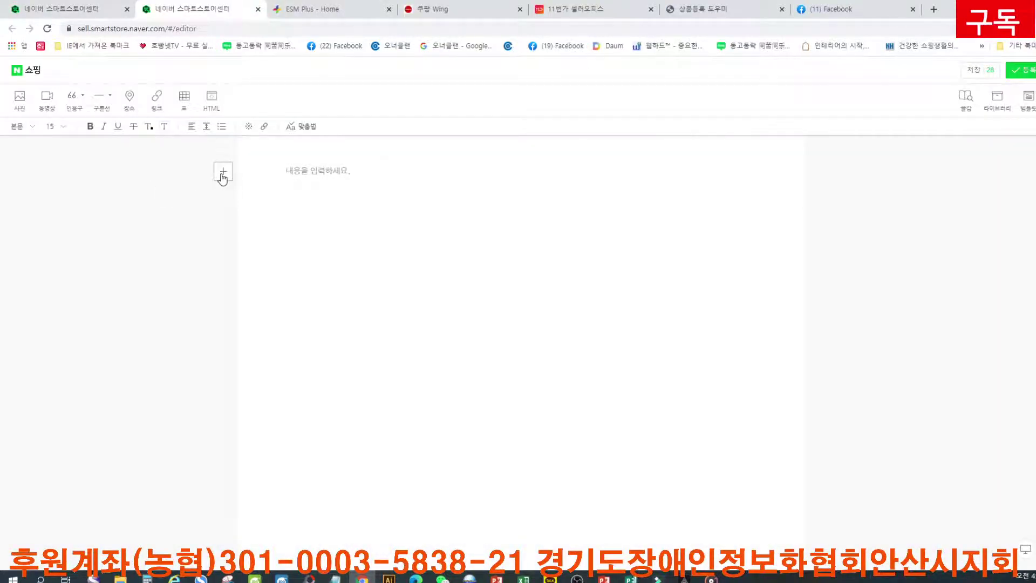
{"action": "left_click", "coordinate": [222, 174]}
{"action": "left_click", "coordinate": [179, 196]}
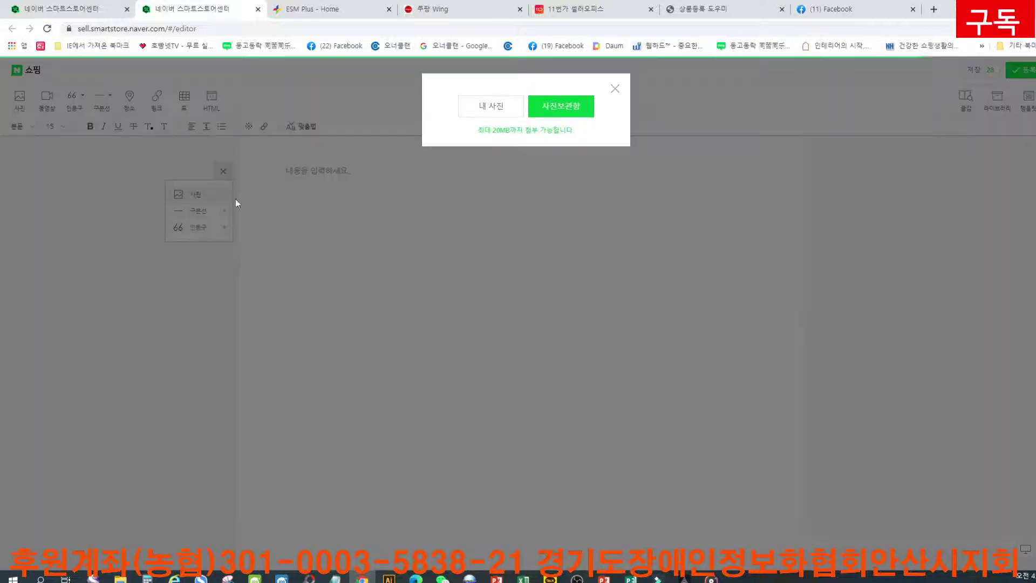
{"action": "left_click", "coordinate": [509, 108]}
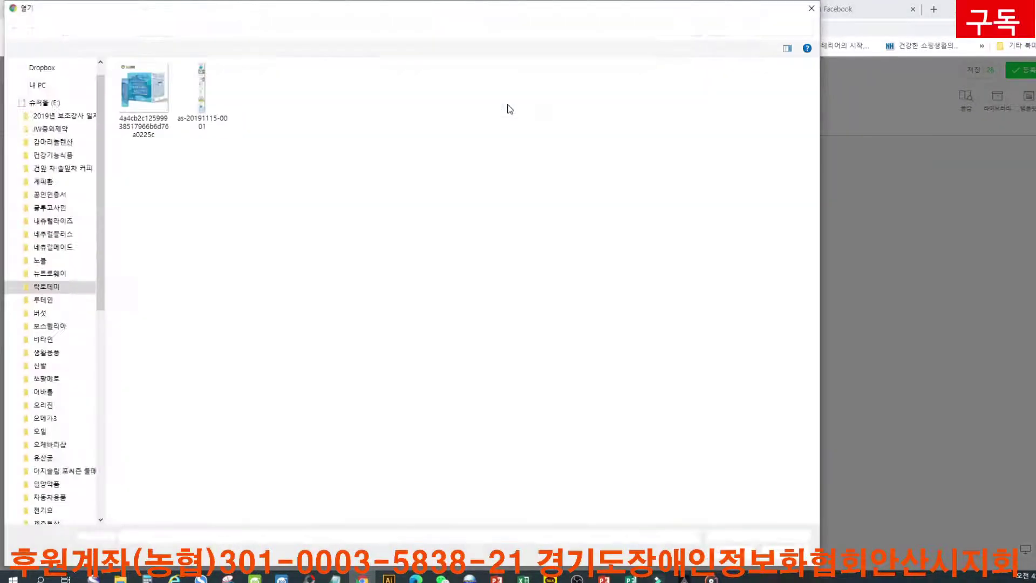
{"action": "double_click", "coordinate": [202, 108]}
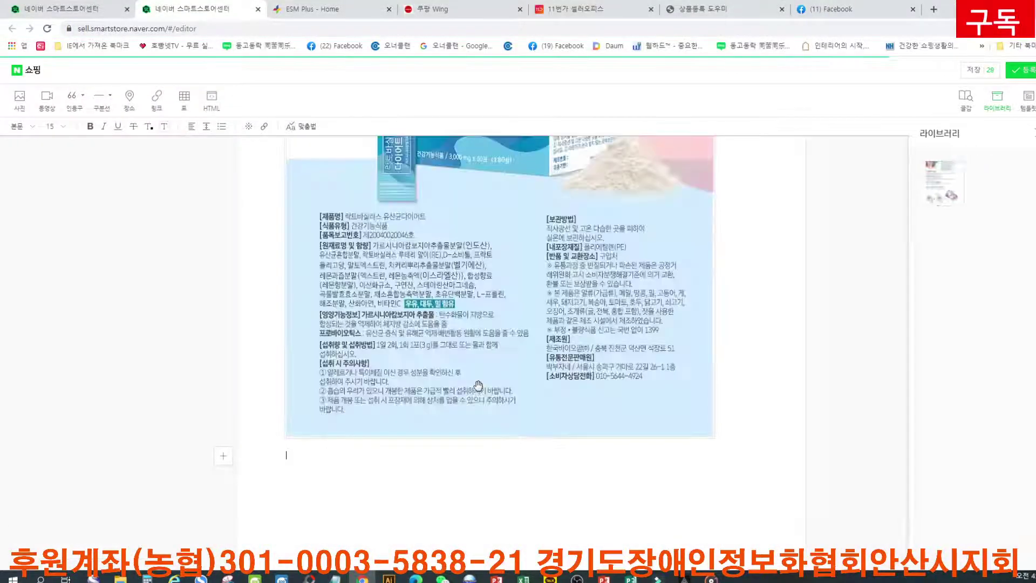
{"action": "scroll", "coordinate": [649, 392], "scroll_direction": "up", "scroll_amount": 4}
{"action": "scroll", "coordinate": [648, 392], "scroll_direction": "up", "scroll_amount": 4}
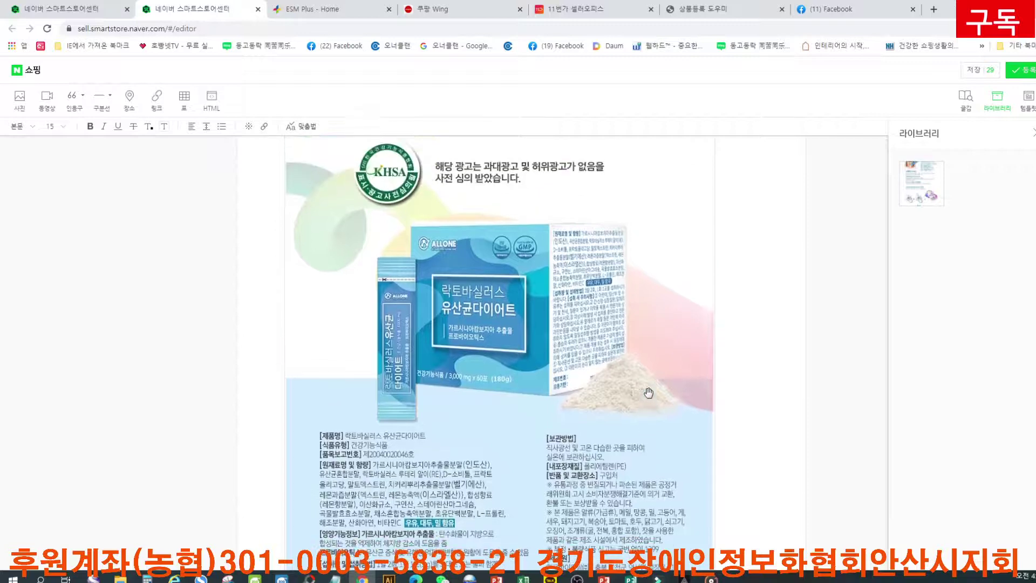
{"action": "scroll", "coordinate": [648, 392], "scroll_direction": "down", "scroll_amount": 6}
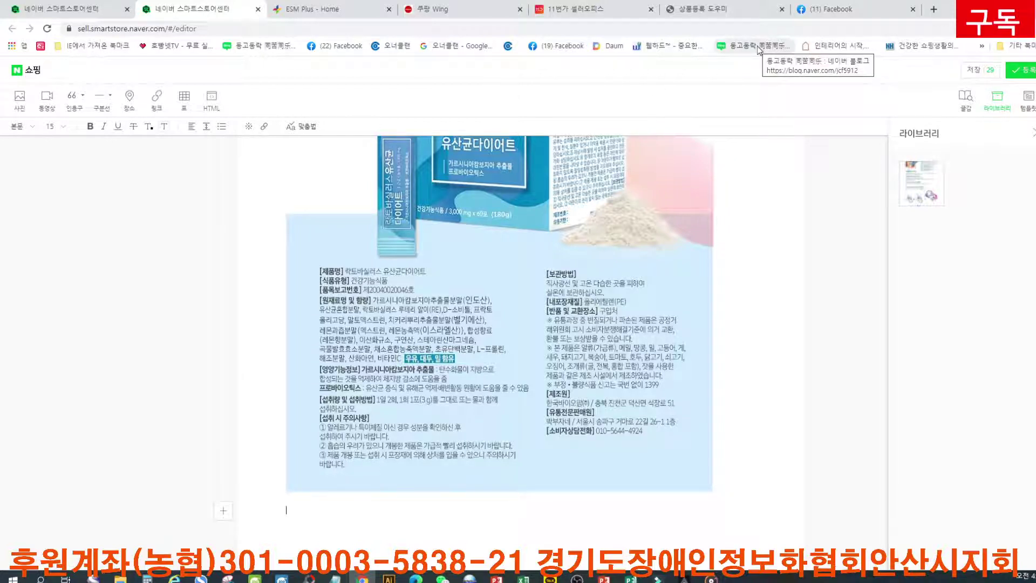
Switch to the Facebook browser tab and open the bookmarked 동고동락 Naver blog there.
{"action": "left_click", "coordinate": [875, 14]}
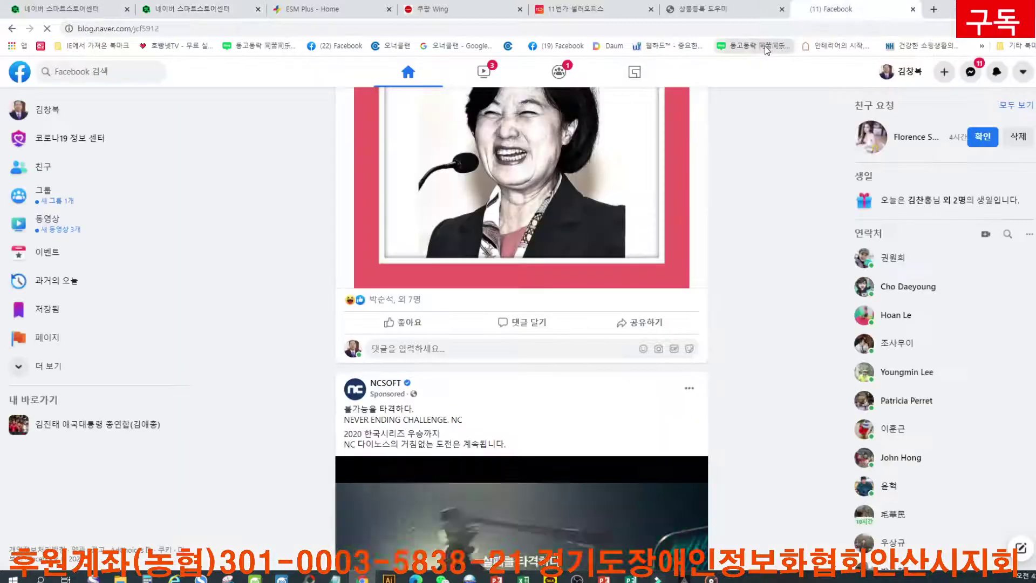
{"action": "left_click", "coordinate": [765, 46]}
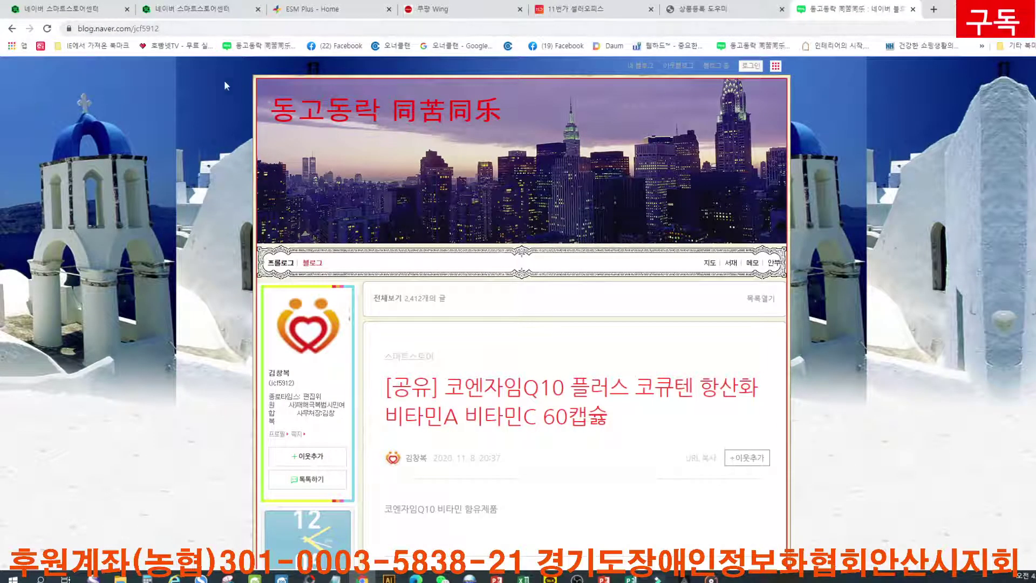
Go back to the description editor, register (등록) the written content, and return to the Smart Store product registration form.
{"action": "left_click", "coordinate": [180, 11]}
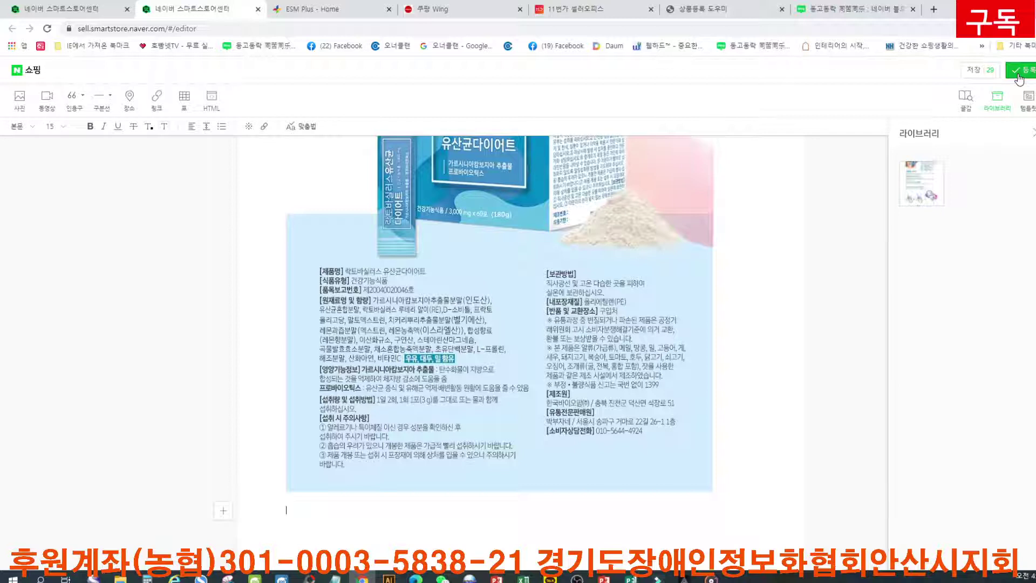
{"action": "key", "text": "ctrl+w"}
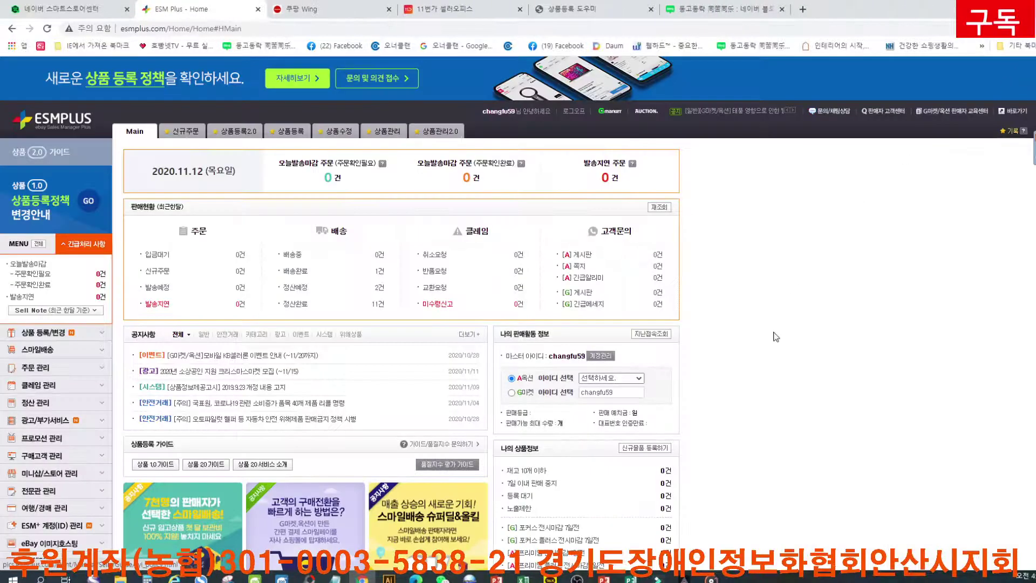
{"action": "left_click", "coordinate": [102, 16]}
Expand the main product information section (상품 주요정보) and enter 락토테미 directly as the brand (브랜드).
{"action": "scroll", "coordinate": [719, 326], "scroll_direction": "down", "scroll_amount": 3}
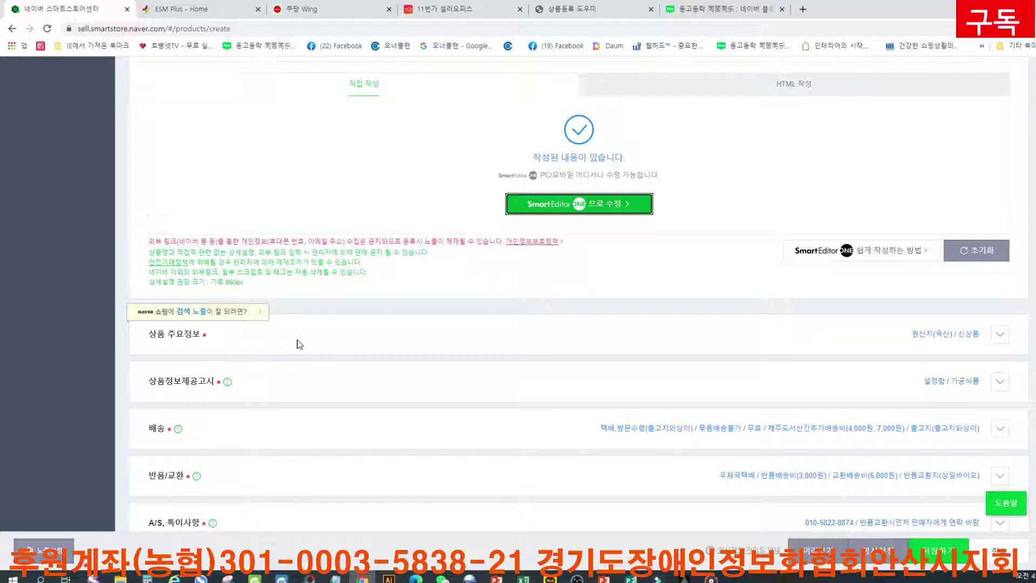
{"action": "left_click", "coordinate": [298, 343]}
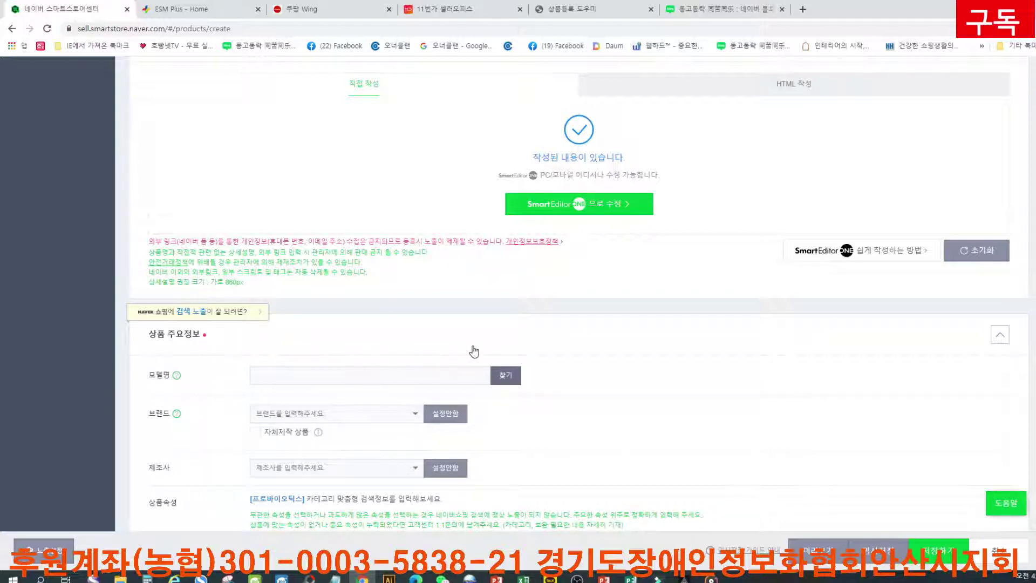
{"action": "scroll", "coordinate": [472, 351], "scroll_direction": "down", "scroll_amount": 1}
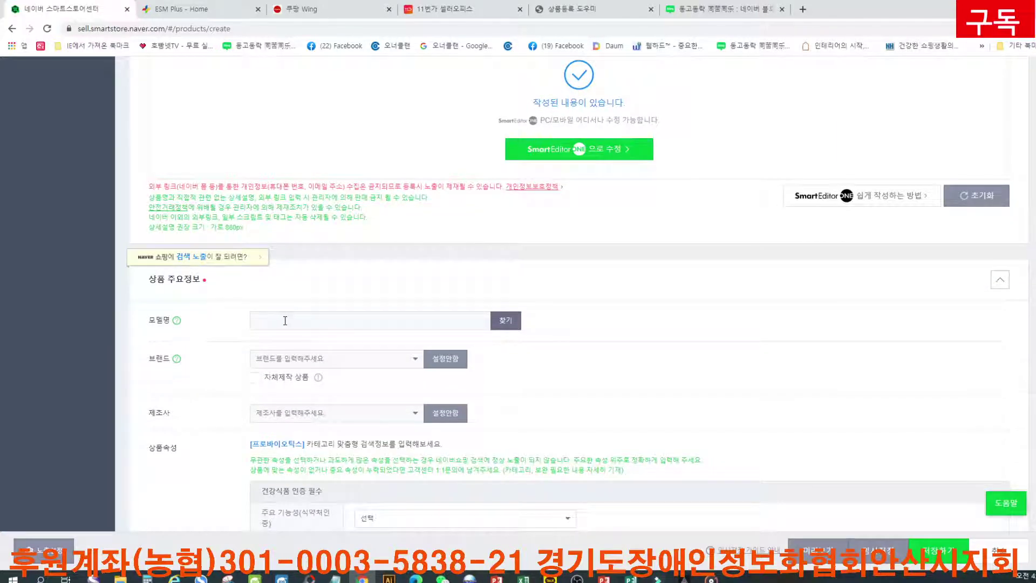
{"action": "left_click", "coordinate": [307, 359]}
{"action": "type", "text": "락"}
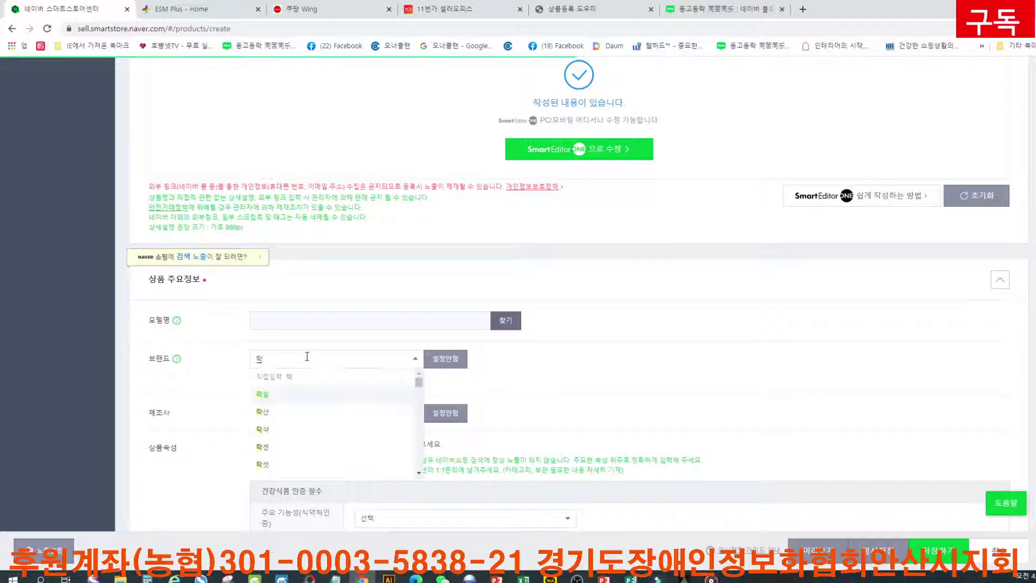
{"action": "type", "text": "퇴테미"}
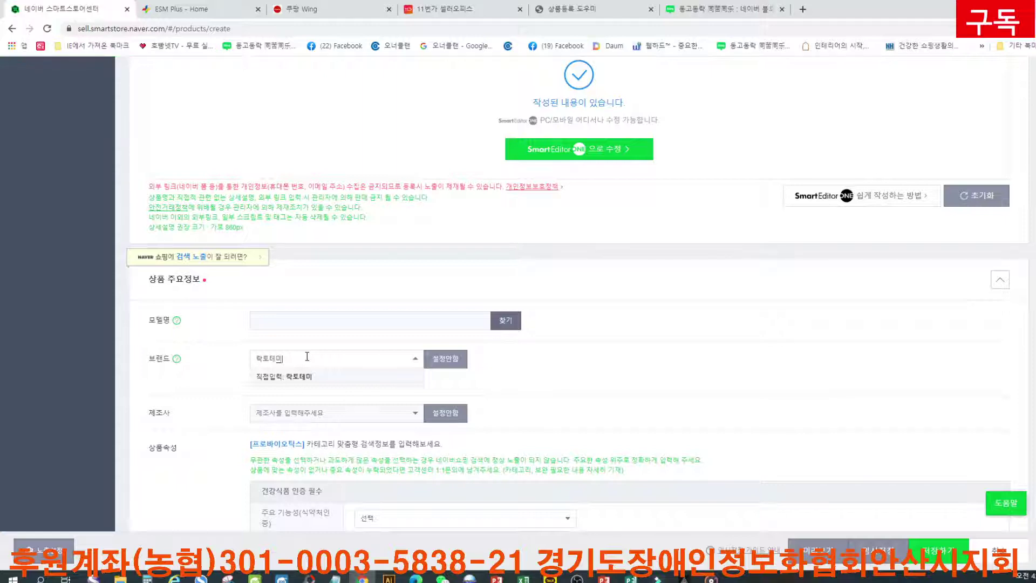
{"action": "left_click", "coordinate": [306, 376]}
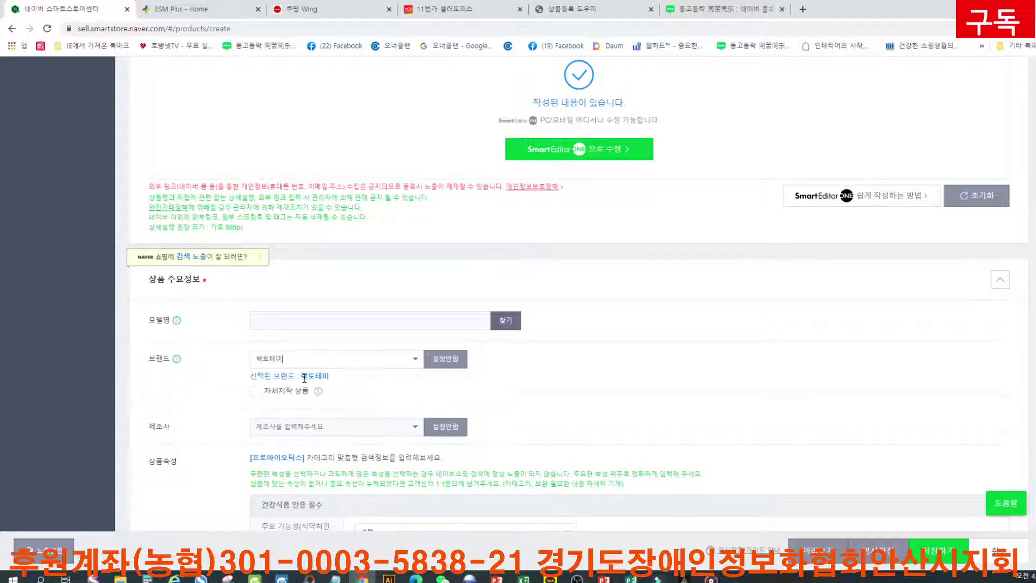
Set the manufacturer (제조사) to the suggested entry 한국바이오팜.
{"action": "left_click", "coordinate": [315, 425]}
{"action": "left_click", "coordinate": [359, 430]}
{"action": "type", "text": "한국"}
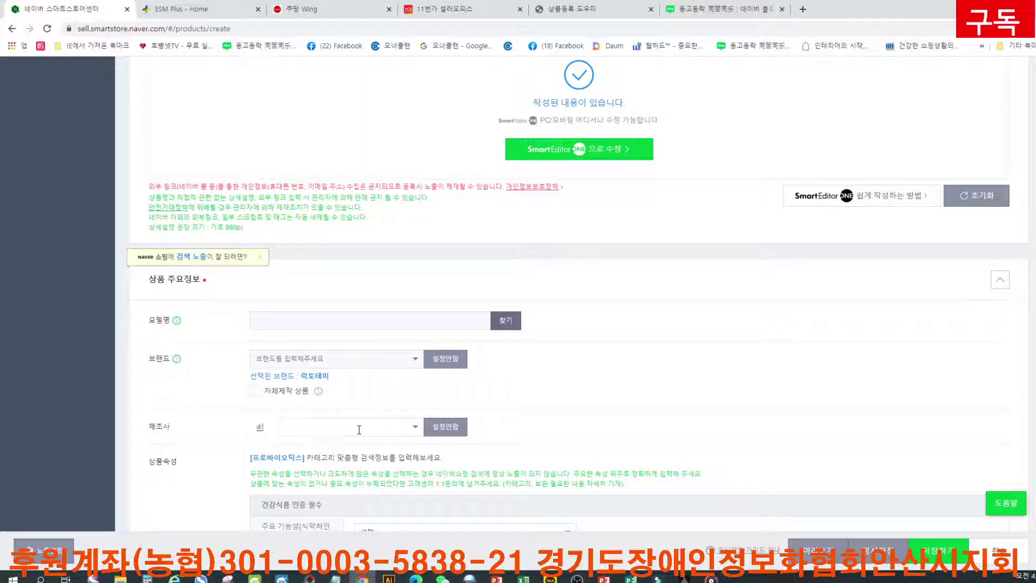
{"action": "type", "text": "바이오팜"}
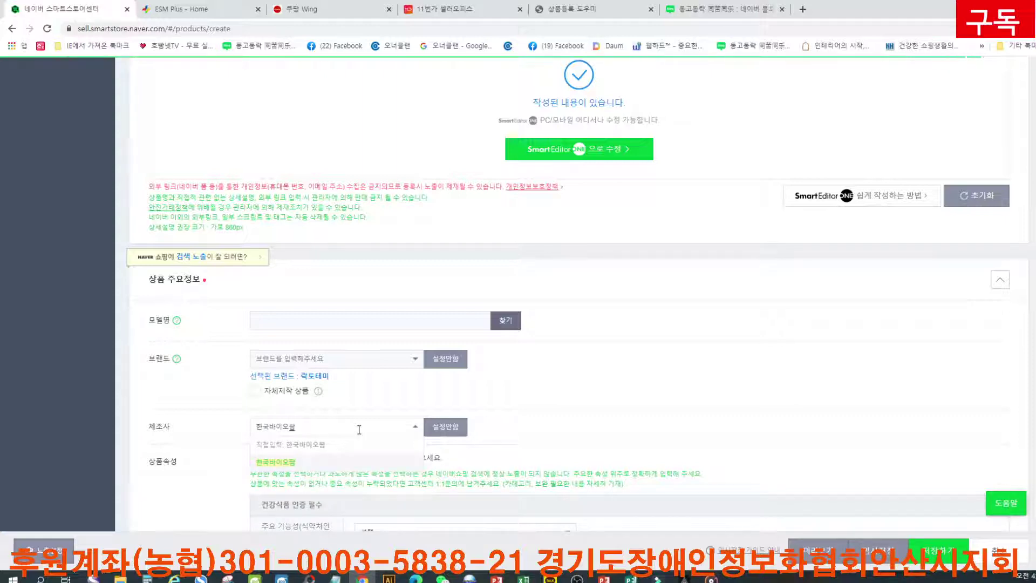
{"action": "left_click", "coordinate": [302, 462]}
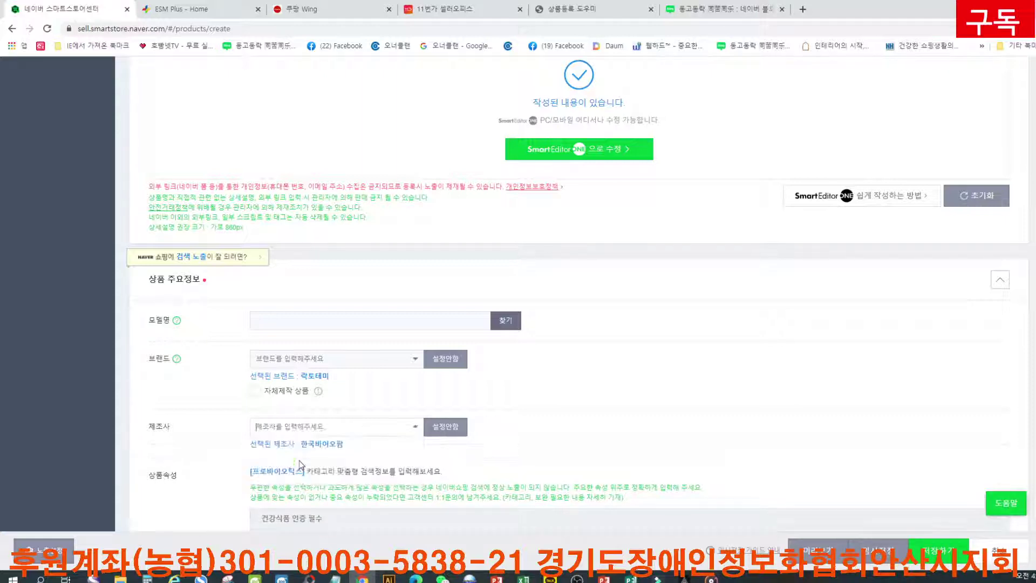
Set the main function attribute (주요 기능성) in the product attributes to 장건강.
{"action": "scroll", "coordinate": [513, 423], "scroll_direction": "down", "scroll_amount": 2}
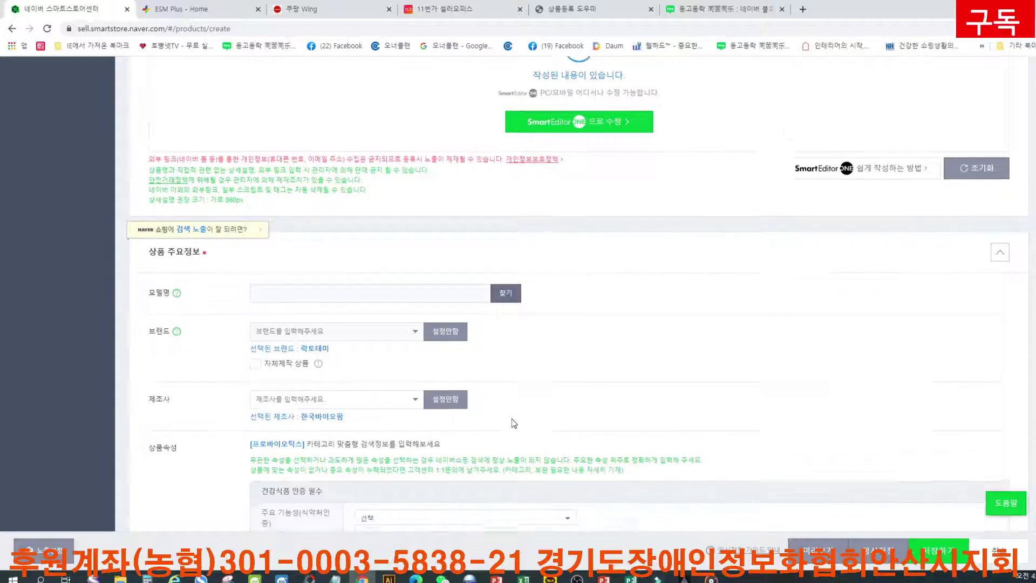
{"action": "scroll", "coordinate": [513, 423], "scroll_direction": "down", "scroll_amount": 1}
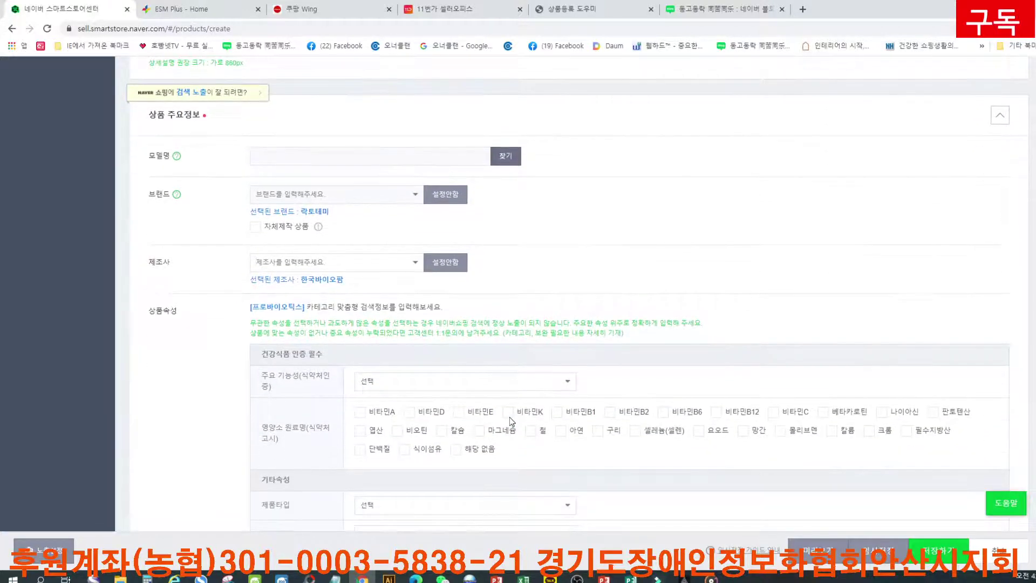
{"action": "scroll", "coordinate": [511, 420], "scroll_direction": "down", "scroll_amount": 2}
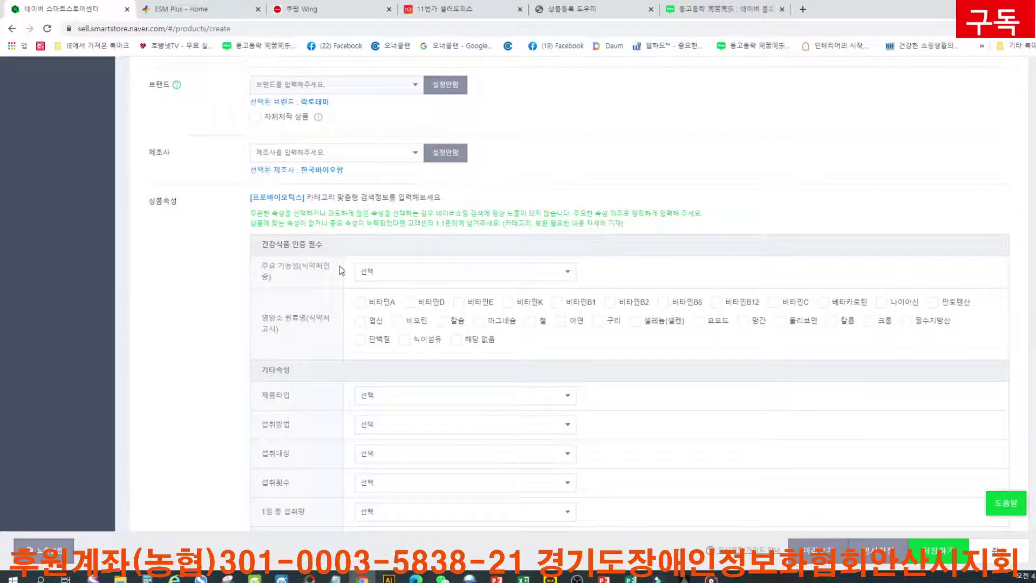
{"action": "left_click", "coordinate": [397, 275]}
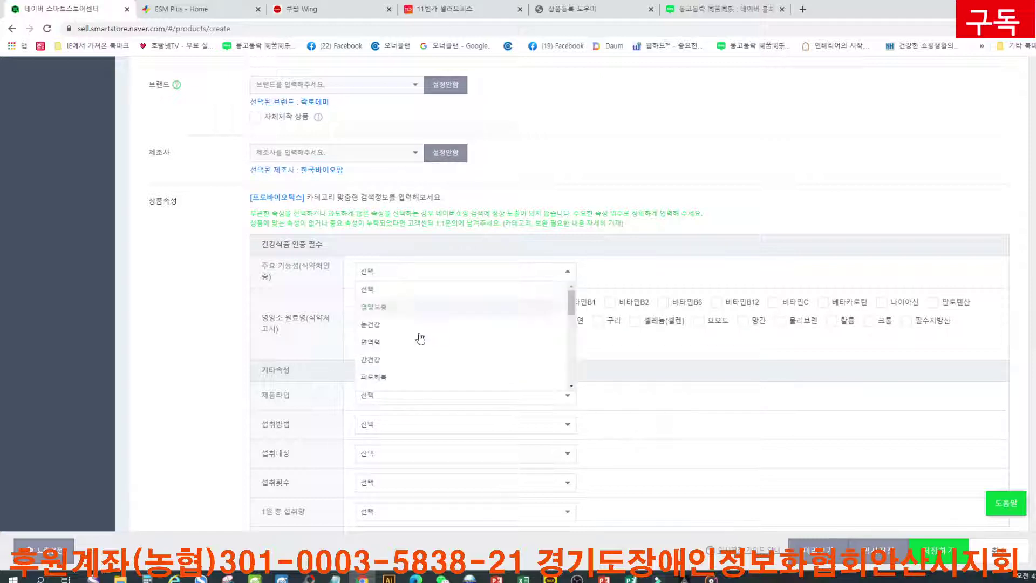
{"action": "scroll", "coordinate": [436, 355], "scroll_direction": "down", "scroll_amount": 2}
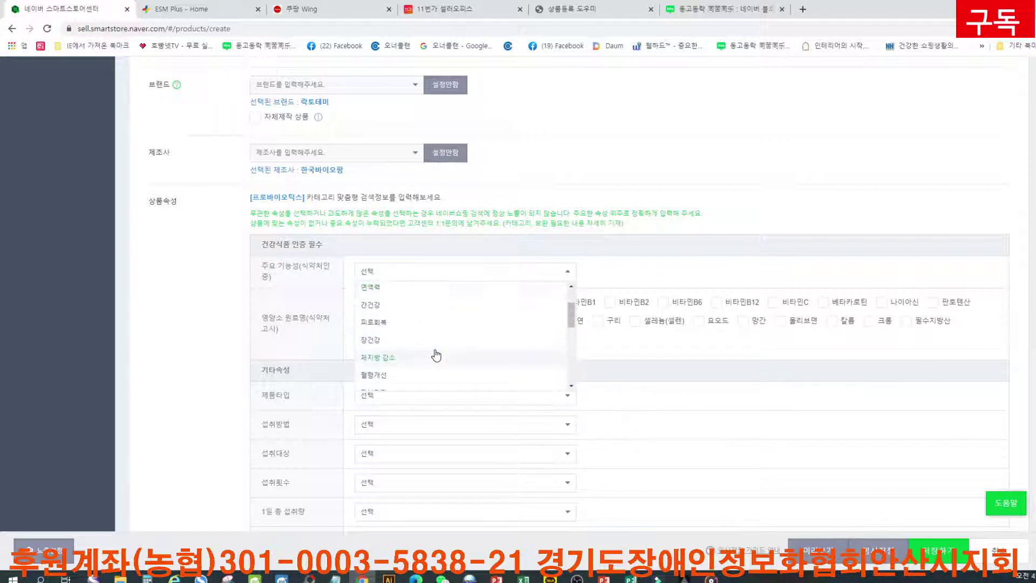
{"action": "left_click", "coordinate": [389, 342]}
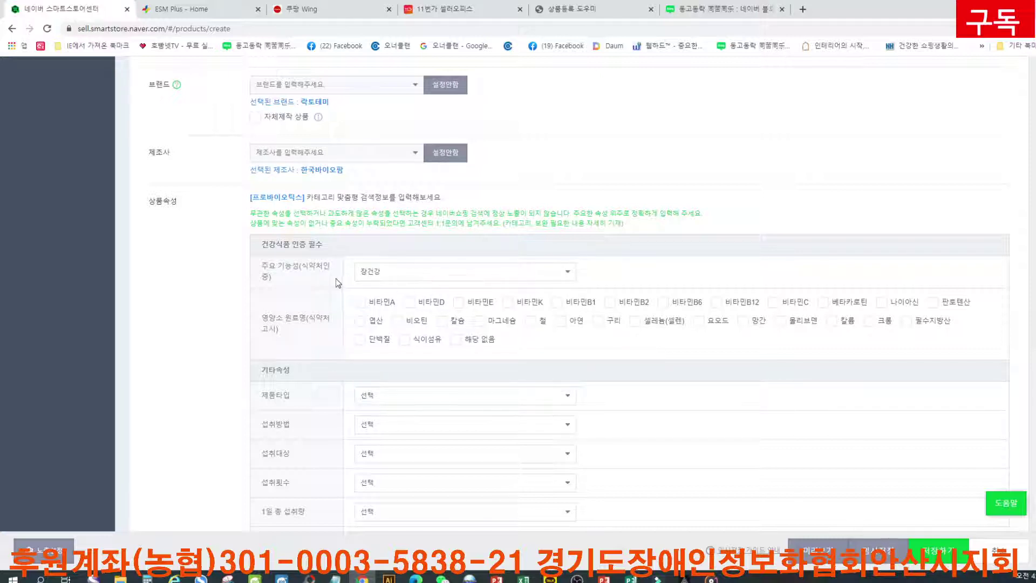
Set the main function attribute (주요 기능성) to 체지방 감소 and tick 식이섬유 as the nutrient ingredient.
{"action": "left_click", "coordinate": [407, 274]}
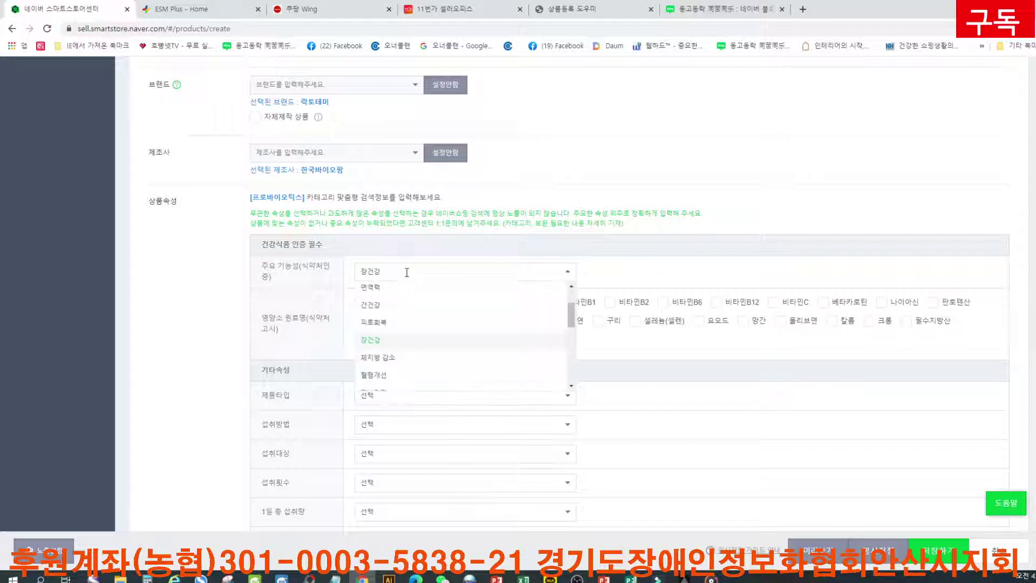
{"action": "left_click", "coordinate": [420, 361]}
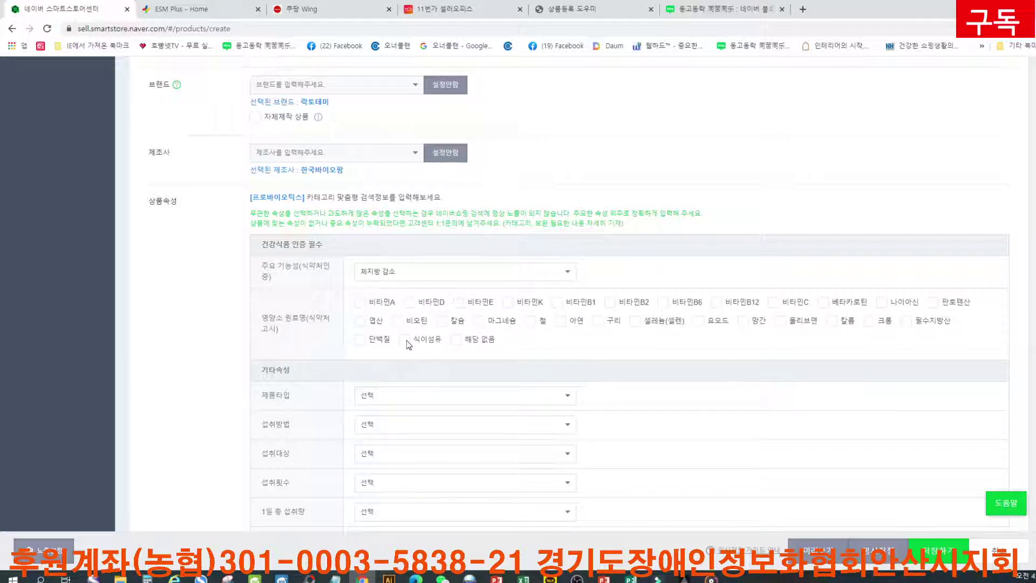
{"action": "left_click", "coordinate": [405, 340]}
Set the product type (제품타입) in the other attributes (기타속성) to 분말.
{"action": "scroll", "coordinate": [590, 322], "scroll_direction": "down", "scroll_amount": 2}
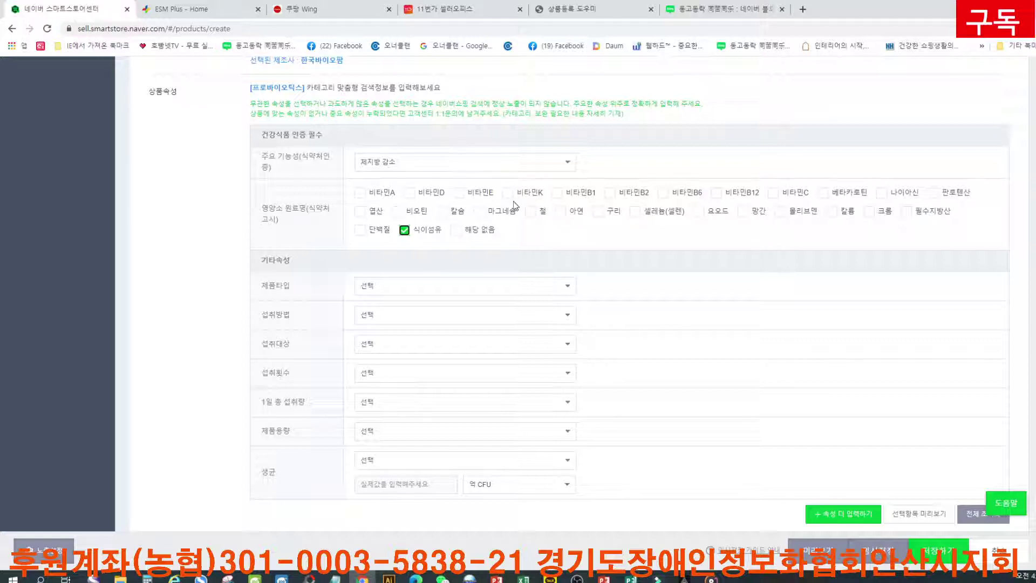
{"action": "left_click", "coordinate": [407, 285]}
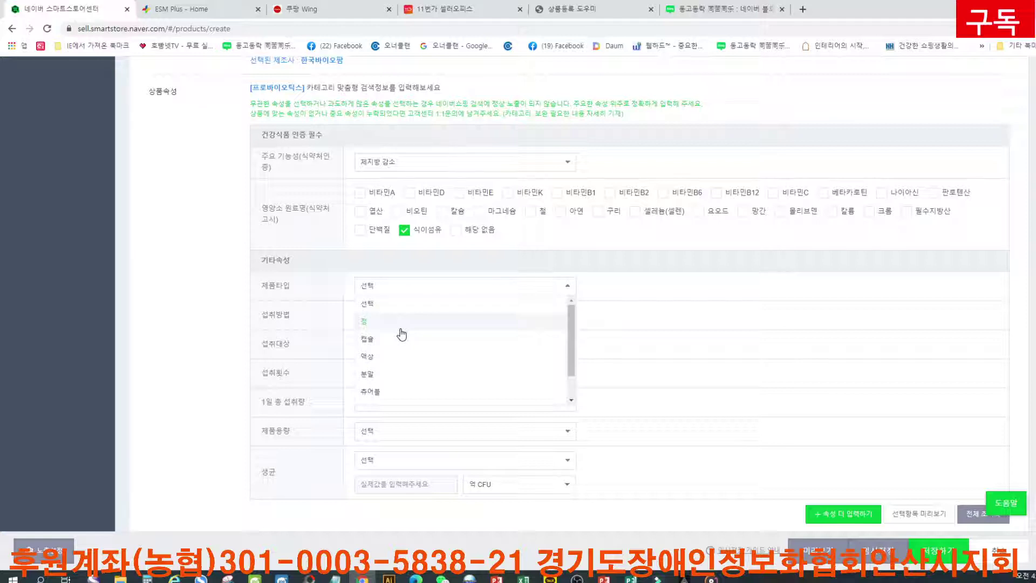
{"action": "left_click", "coordinate": [380, 376]}
In the product information notice (상품정보제공고시), choose product group 건강기능식품, fill all fields with 상품상세 참조, and collapse the section.
{"action": "scroll", "coordinate": [592, 359], "scroll_direction": "down", "scroll_amount": 3}
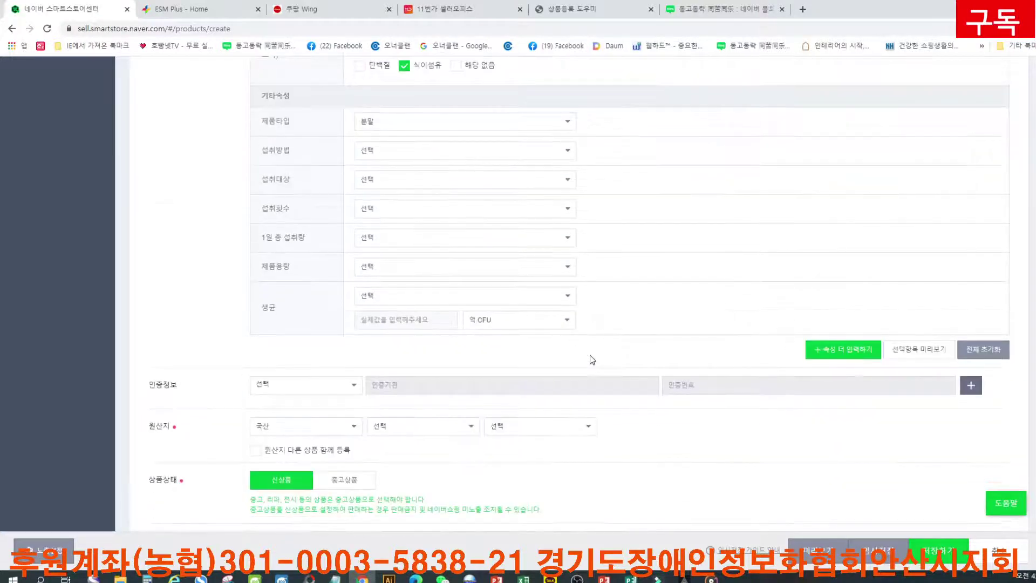
{"action": "scroll", "coordinate": [592, 359], "scroll_direction": "down", "scroll_amount": 3}
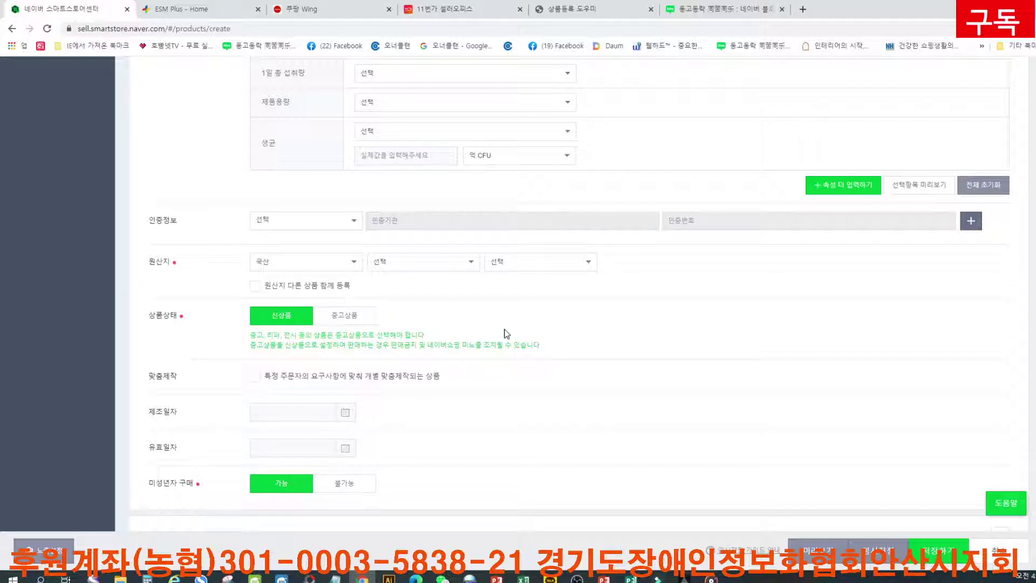
{"action": "scroll", "coordinate": [505, 332], "scroll_direction": "down", "scroll_amount": 3}
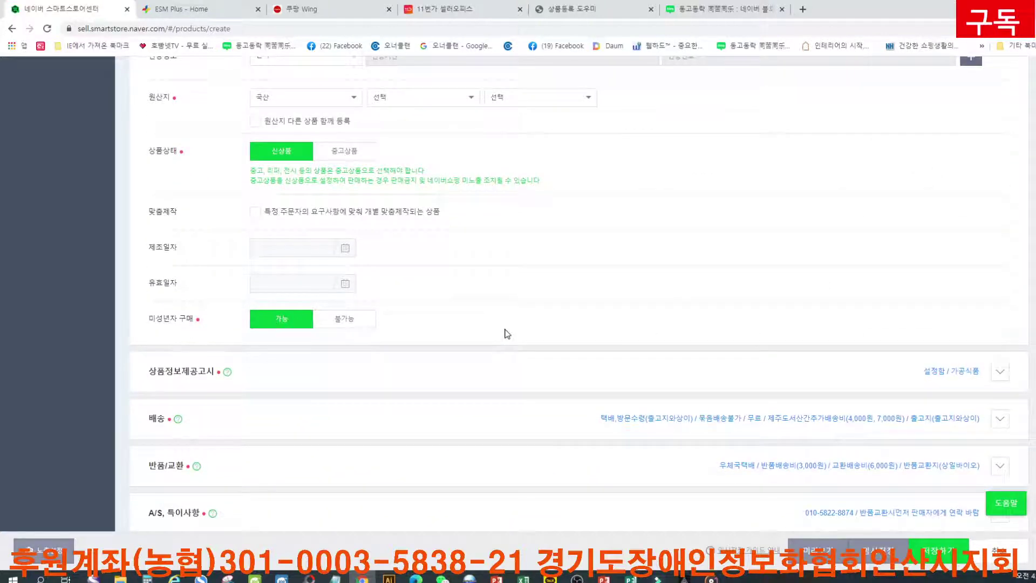
{"action": "scroll", "coordinate": [505, 334], "scroll_direction": "down", "scroll_amount": 2}
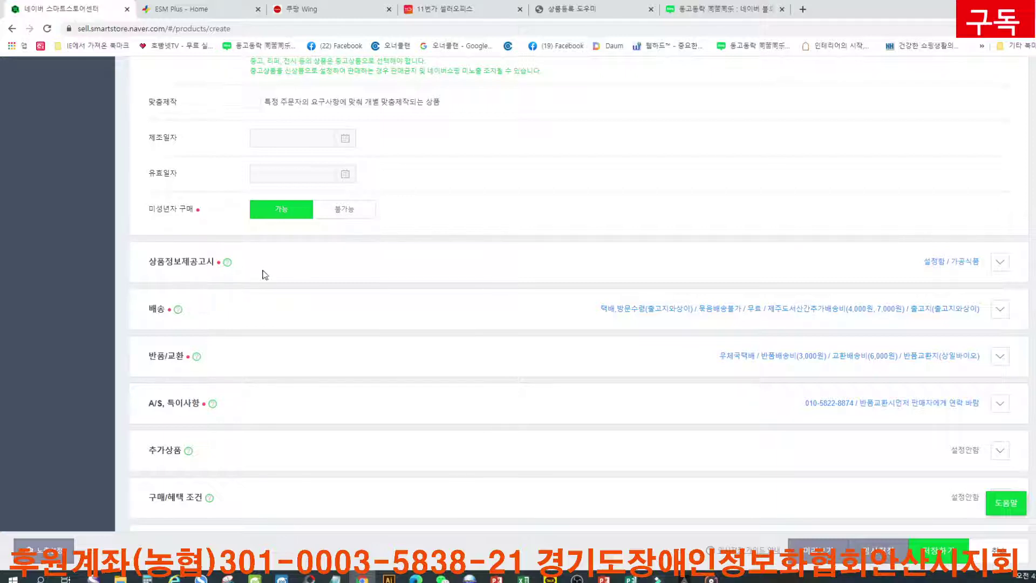
{"action": "left_click", "coordinate": [285, 269]}
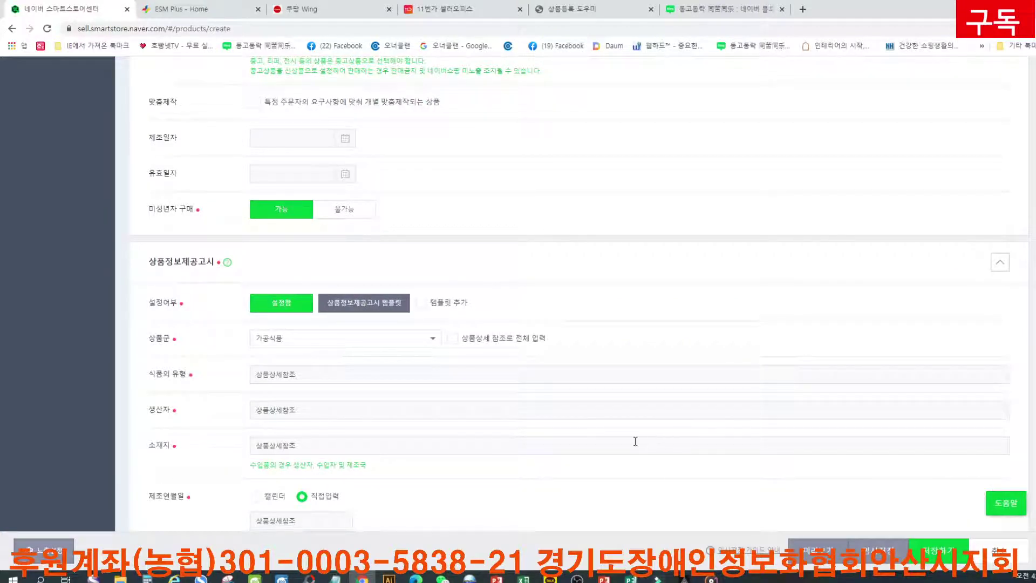
{"action": "left_click", "coordinate": [322, 342]}
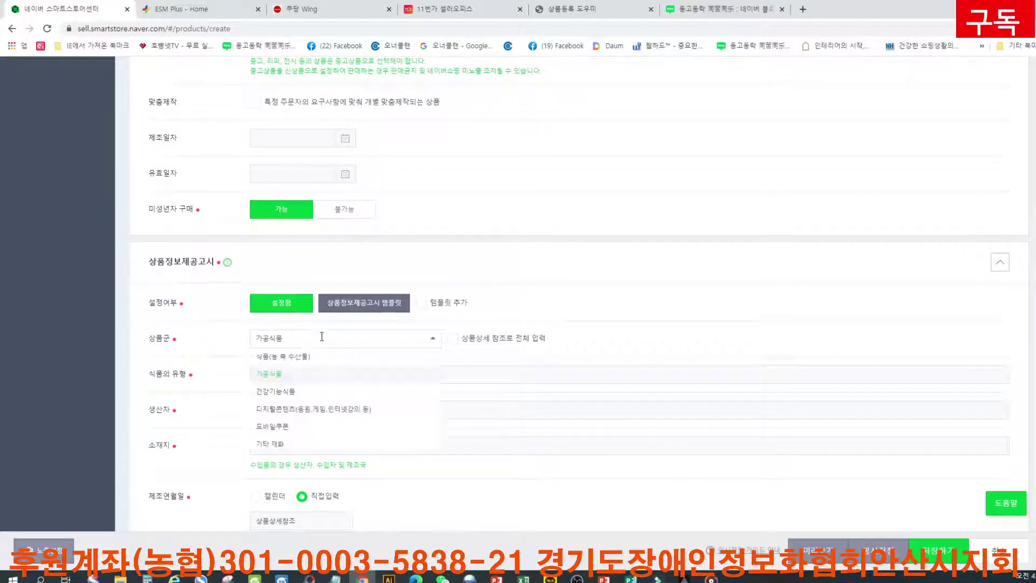
{"action": "left_click", "coordinate": [307, 394]}
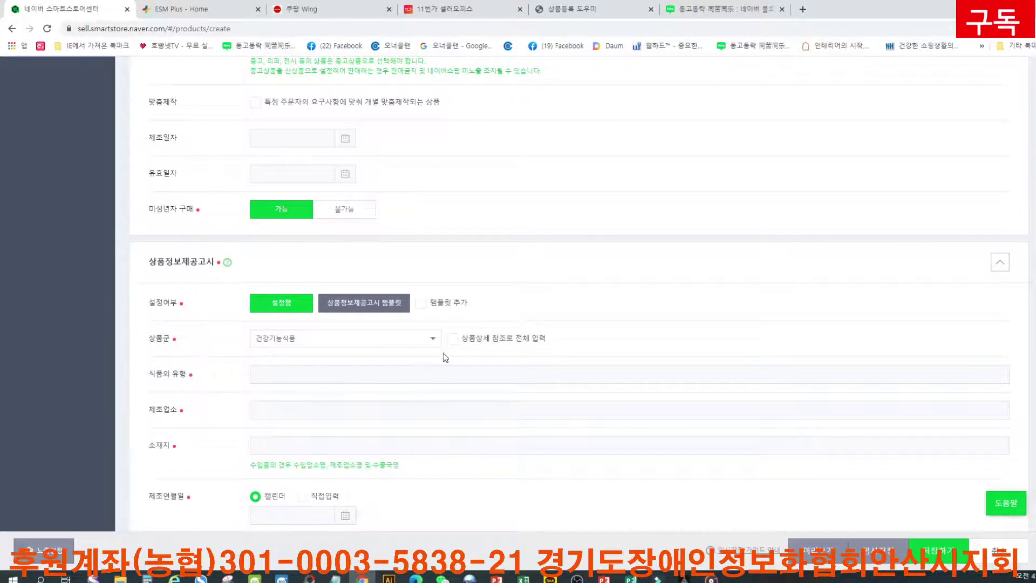
{"action": "left_click", "coordinate": [453, 339]}
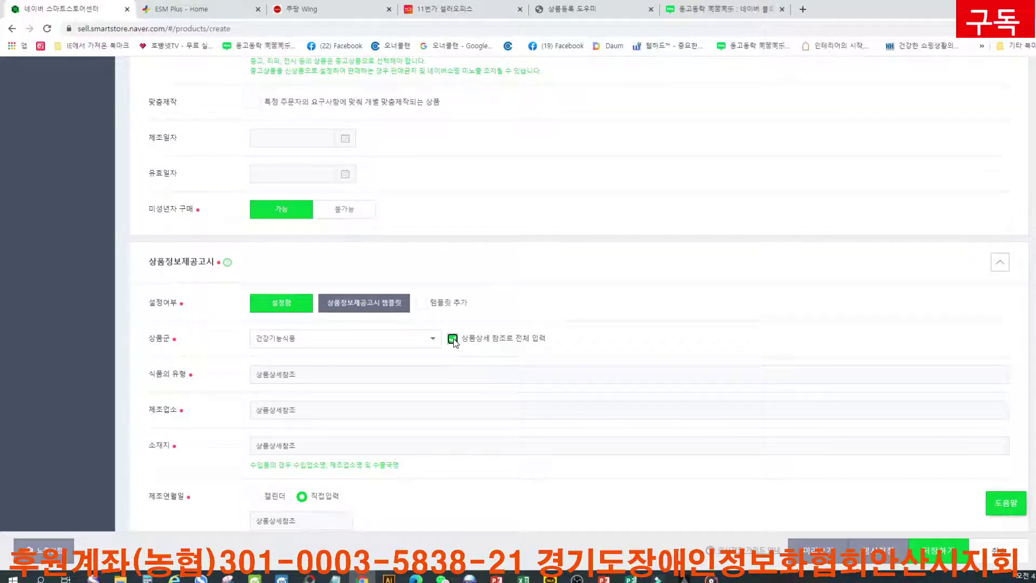
{"action": "scroll", "coordinate": [344, 384], "scroll_direction": "down", "scroll_amount": 1}
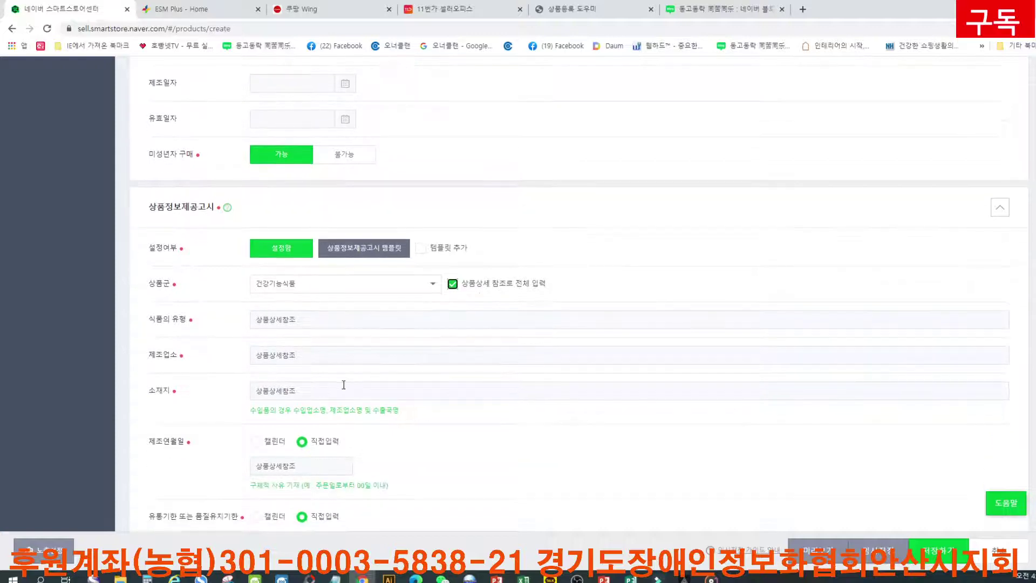
{"action": "scroll", "coordinate": [331, 374], "scroll_direction": "down", "scroll_amount": 2}
{"action": "scroll", "coordinate": [354, 383], "scroll_direction": "up", "scroll_amount": 2}
{"action": "left_click", "coordinate": [379, 218]}
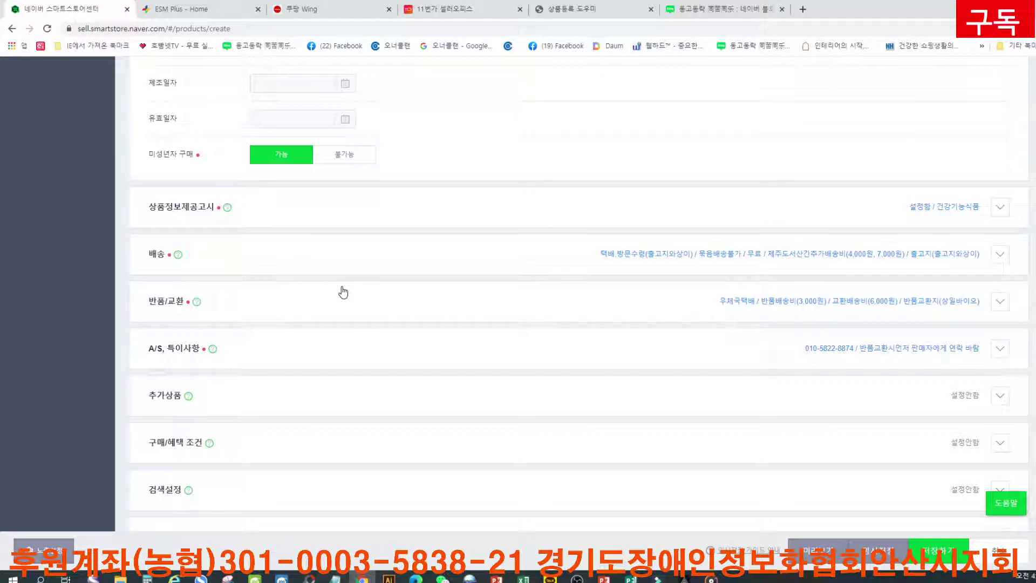
Expand the A/S, 특이사항 section and enter 법규에 준함 as the seller's special notes (판매자 특이사항).
{"action": "scroll", "coordinate": [343, 292], "scroll_direction": "down", "scroll_amount": 1}
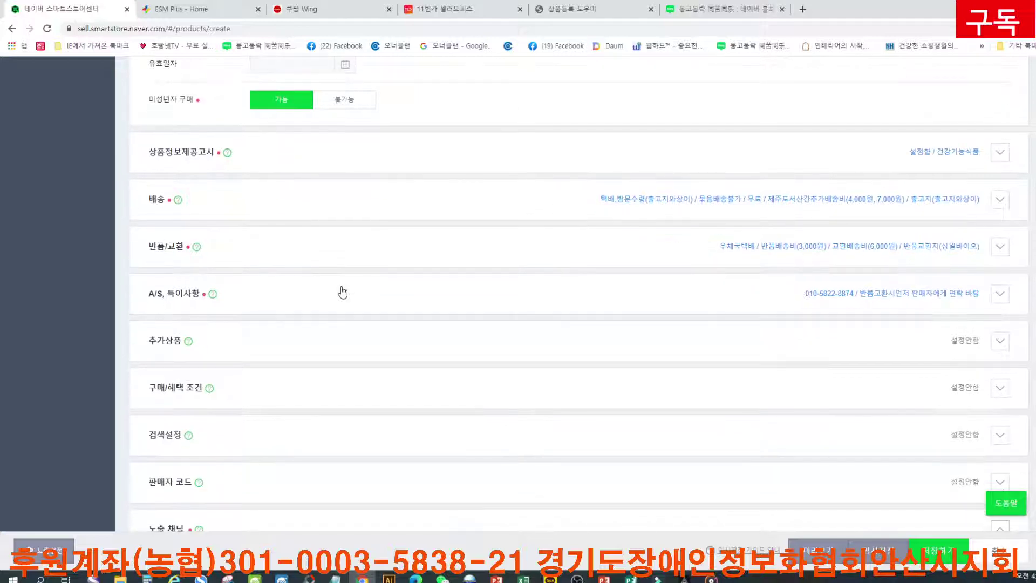
{"action": "scroll", "coordinate": [343, 292], "scroll_direction": "down", "scroll_amount": 1}
{"action": "left_click", "coordinate": [265, 248]}
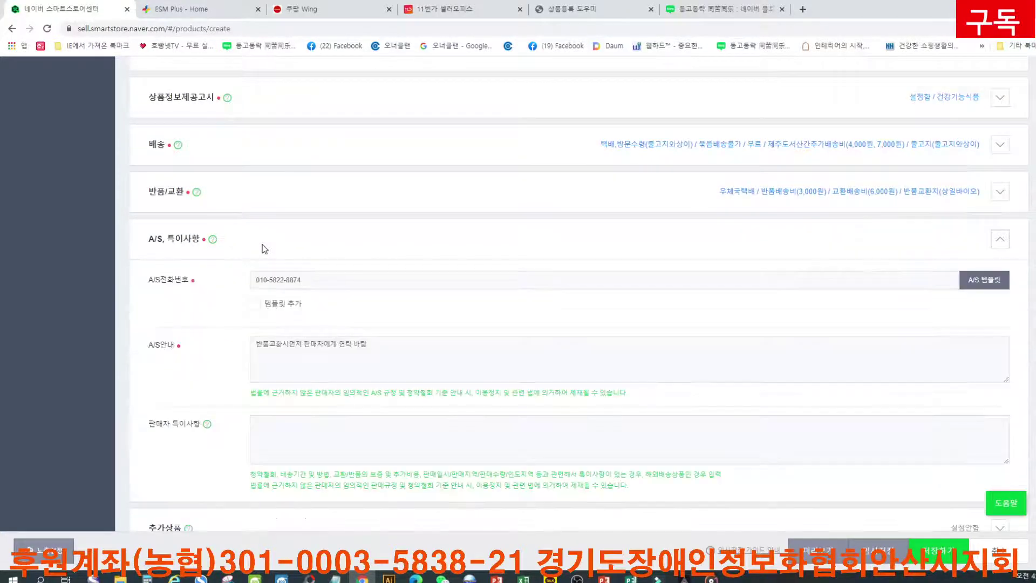
{"action": "scroll", "coordinate": [389, 309], "scroll_direction": "down", "scroll_amount": 2}
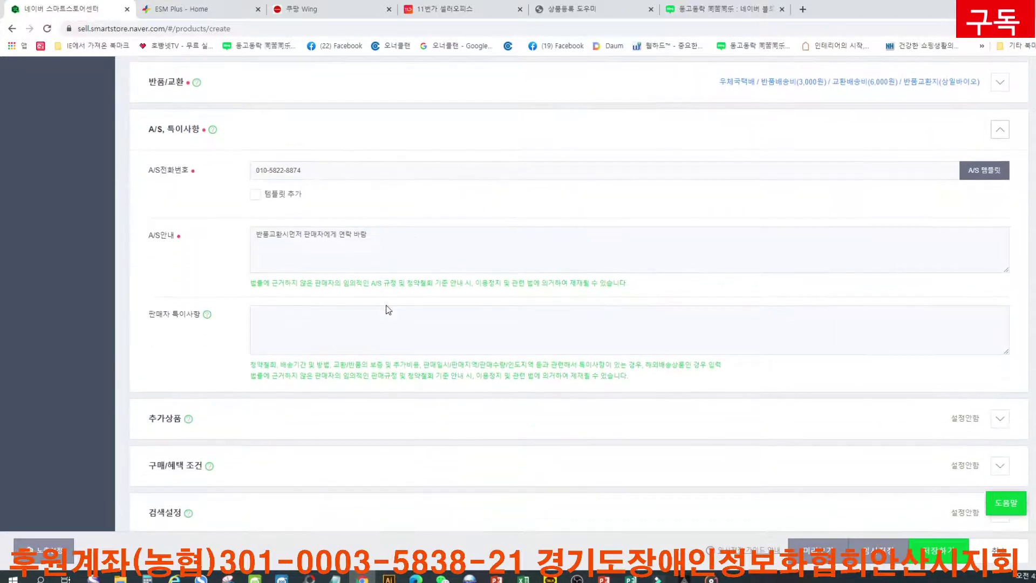
{"action": "left_click", "coordinate": [313, 327]}
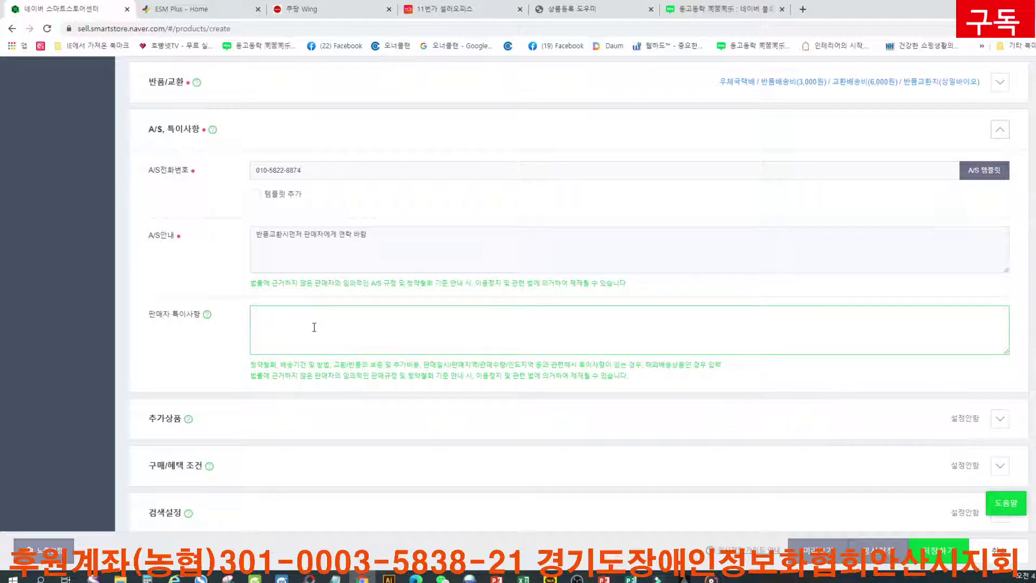
{"action": "type", "text": "베"}
{"action": "type", "text": "귀"}
{"action": "type", "text": "에"}
{"action": "type", "text": " 준"}
{"action": "type", "text": "해"}
Expand the purchase/benefit conditions (구매/혜택 조건) and set the maximum purchase quantity to 10,000 both per purchase (1회) and per person (1인).
{"action": "scroll", "coordinate": [375, 464], "scroll_direction": "down", "scroll_amount": 3}
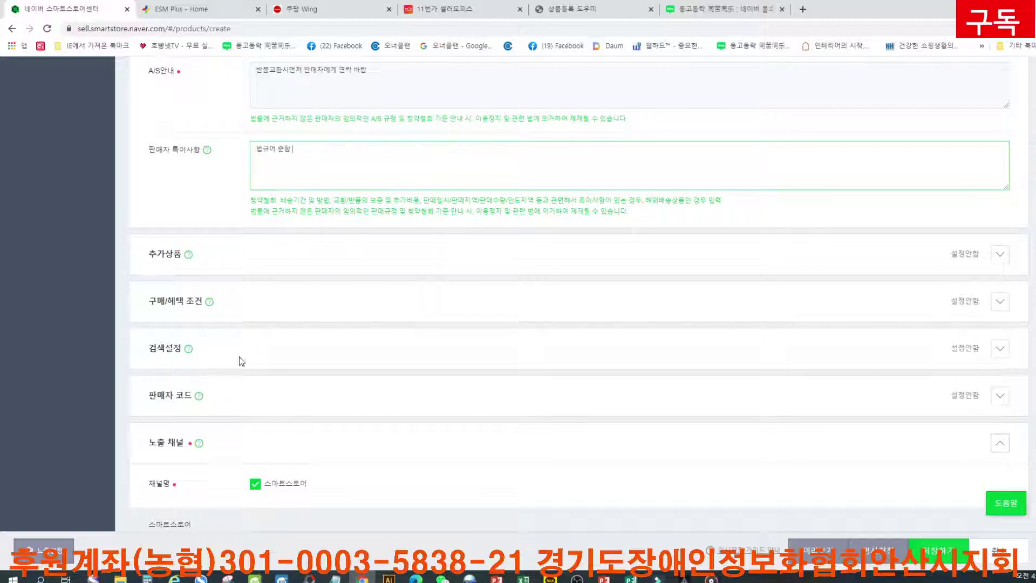
{"action": "left_click", "coordinate": [236, 303]}
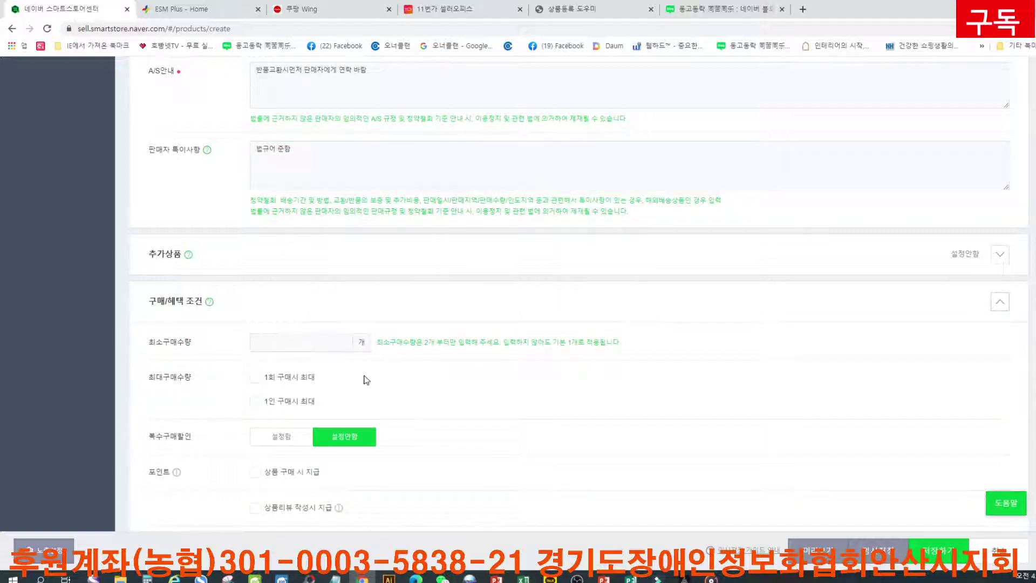
{"action": "scroll", "coordinate": [365, 378], "scroll_direction": "down", "scroll_amount": 2}
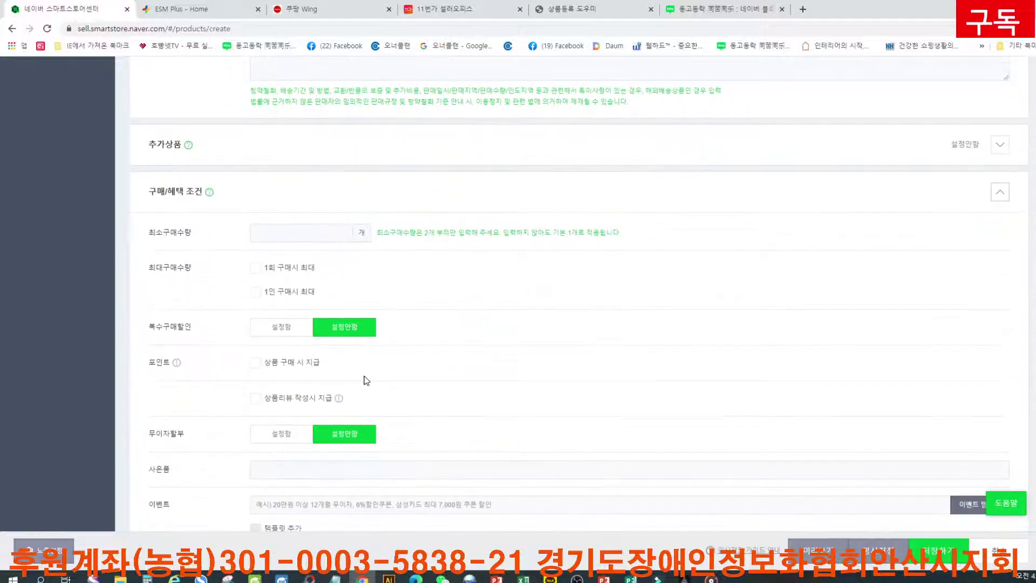
{"action": "left_click", "coordinate": [254, 267]}
{"action": "left_click", "coordinate": [255, 292]}
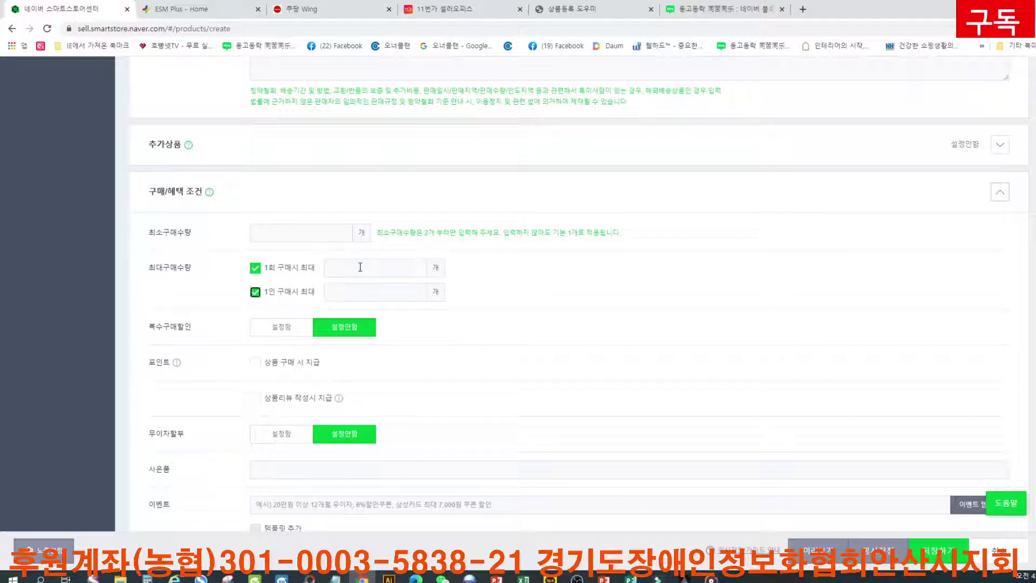
{"action": "left_click", "coordinate": [360, 267]}
{"action": "type", "text": "10000"}
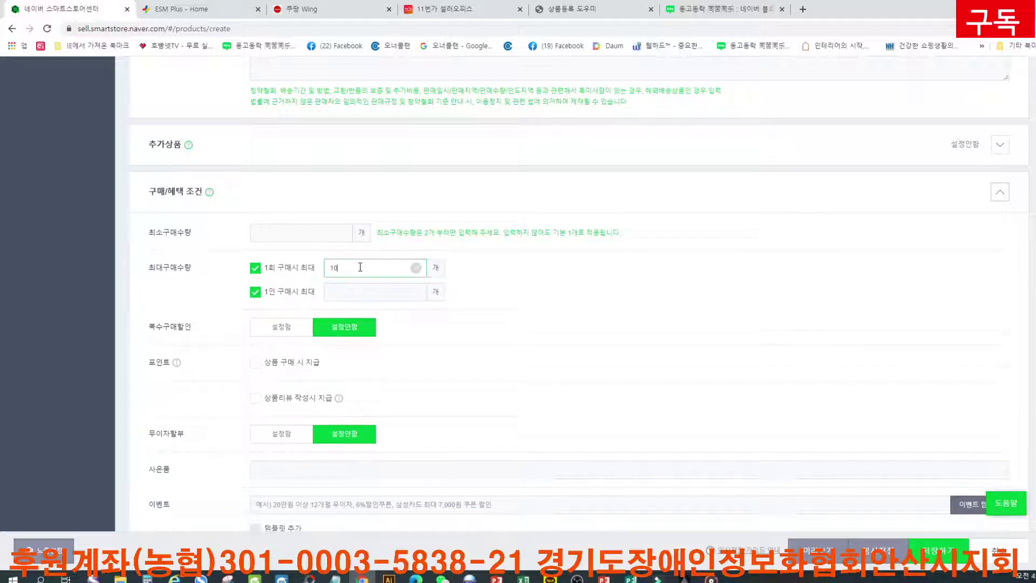
{"action": "left_click", "coordinate": [358, 288]}
{"action": "type", "text": "10000"}
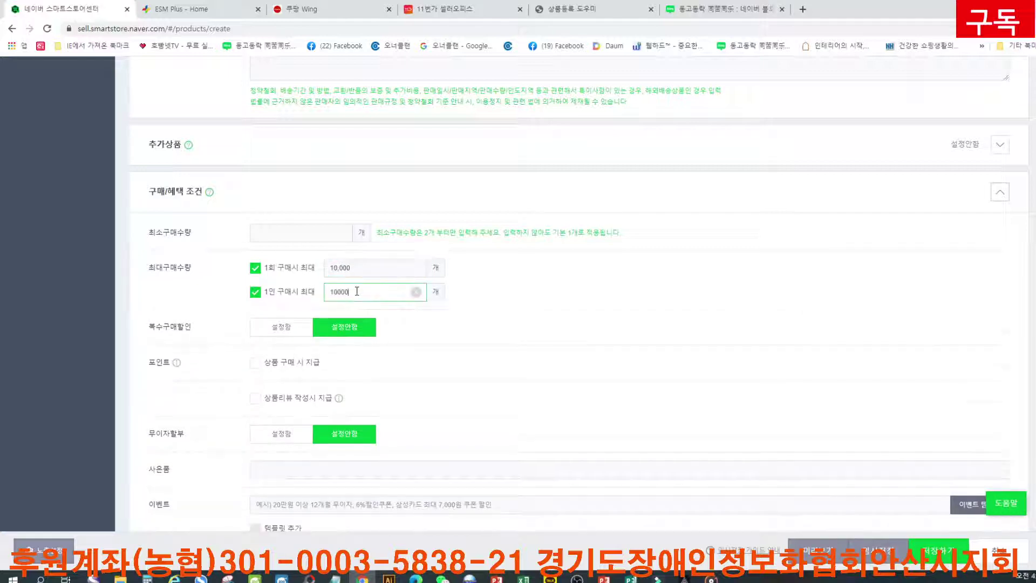
Enable the multiple-purchase discount (복수구매할인) with 200원 off when 2개 or more are bought.
{"action": "left_click", "coordinate": [288, 330]}
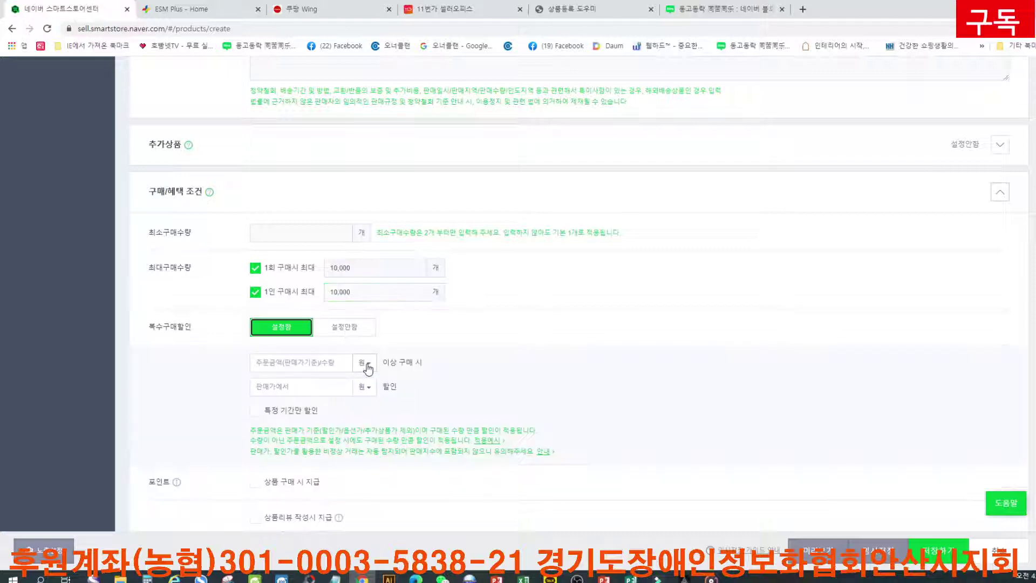
{"action": "left_click", "coordinate": [364, 362]}
{"action": "left_click", "coordinate": [365, 398]}
{"action": "left_click", "coordinate": [334, 368]}
{"action": "type", "text": "2"}
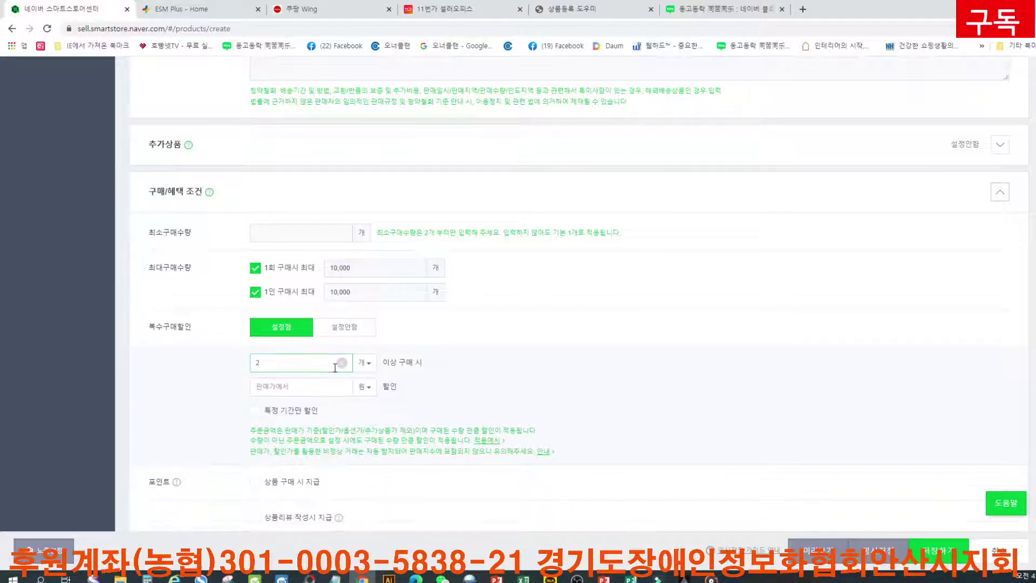
{"action": "left_click", "coordinate": [329, 386]}
{"action": "type", "text": "200"}
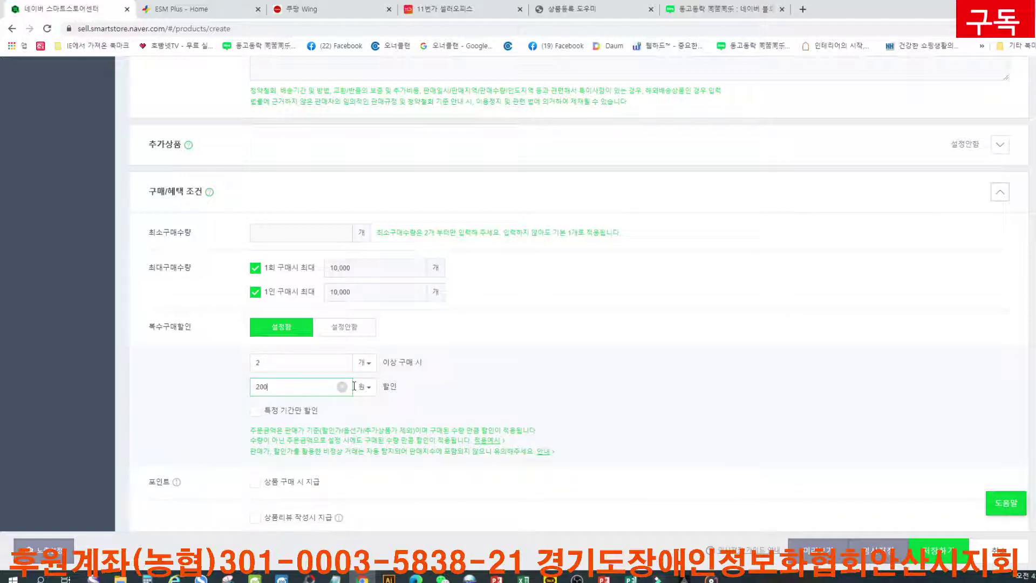
Enable points on product purchase (상품 구매 시 지급) and set the amount to 100원.
{"action": "scroll", "coordinate": [354, 386], "scroll_direction": "down", "scroll_amount": 2}
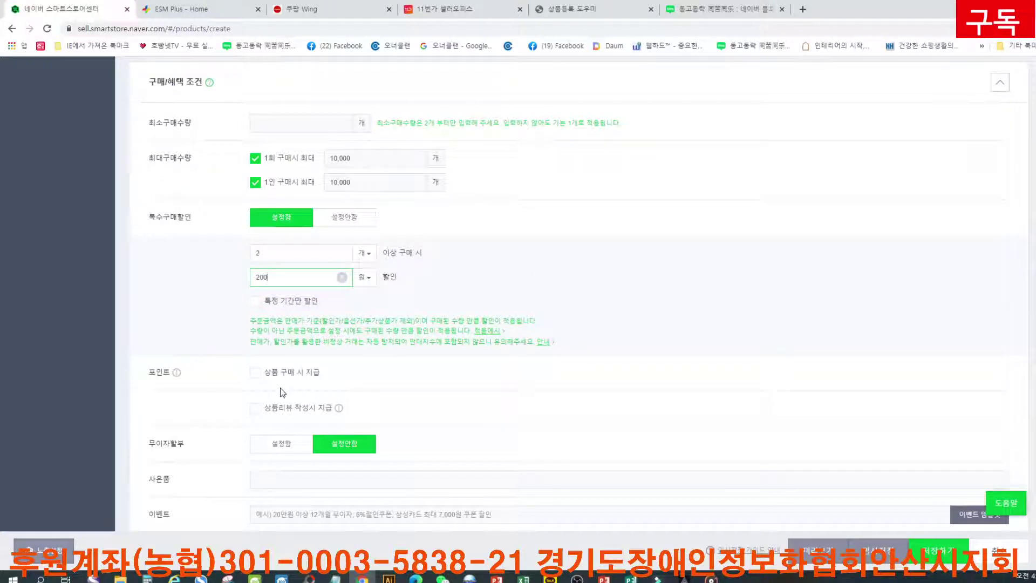
{"action": "left_click", "coordinate": [260, 374]}
{"action": "left_click", "coordinate": [312, 407]}
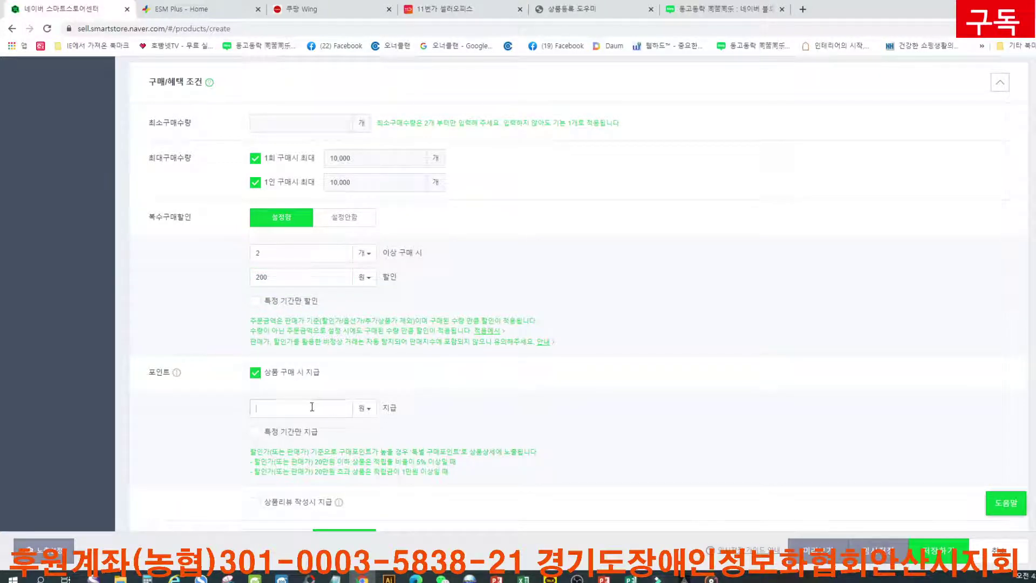
{"action": "type", "text": "100"}
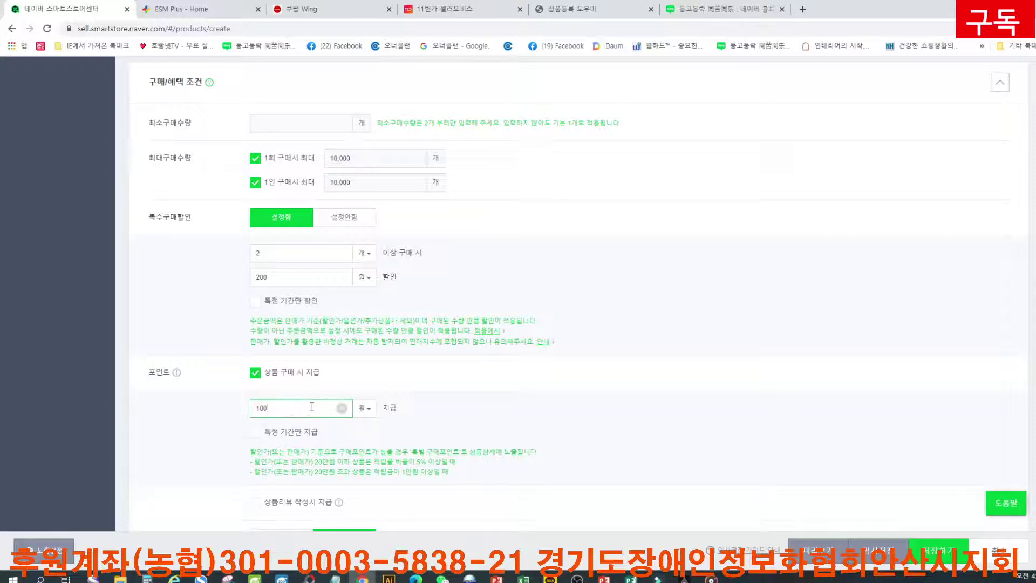
{"action": "scroll", "coordinate": [389, 387], "scroll_direction": "down", "scroll_amount": 2}
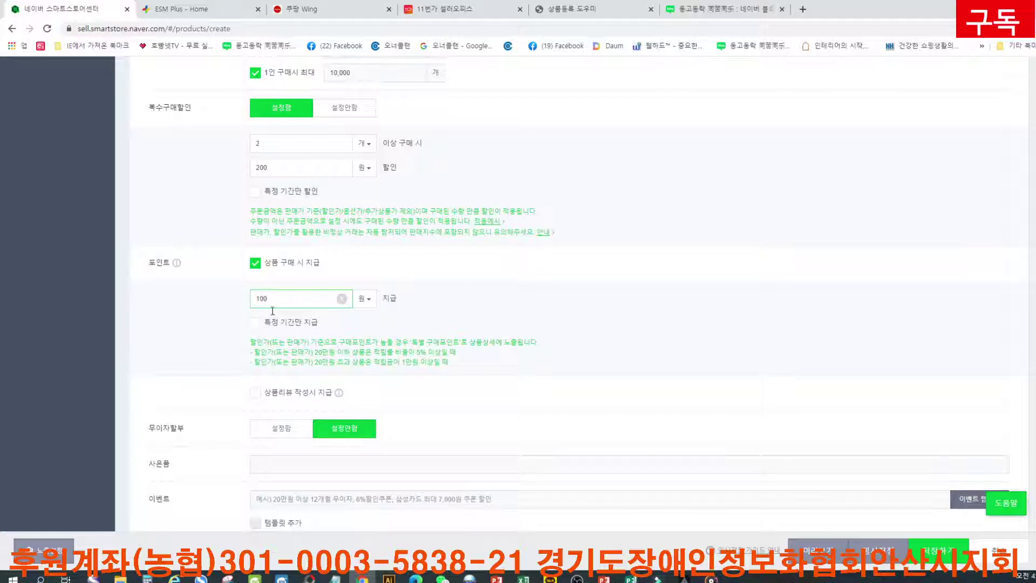
{"action": "scroll", "coordinate": [402, 397], "scroll_direction": "down", "scroll_amount": 1}
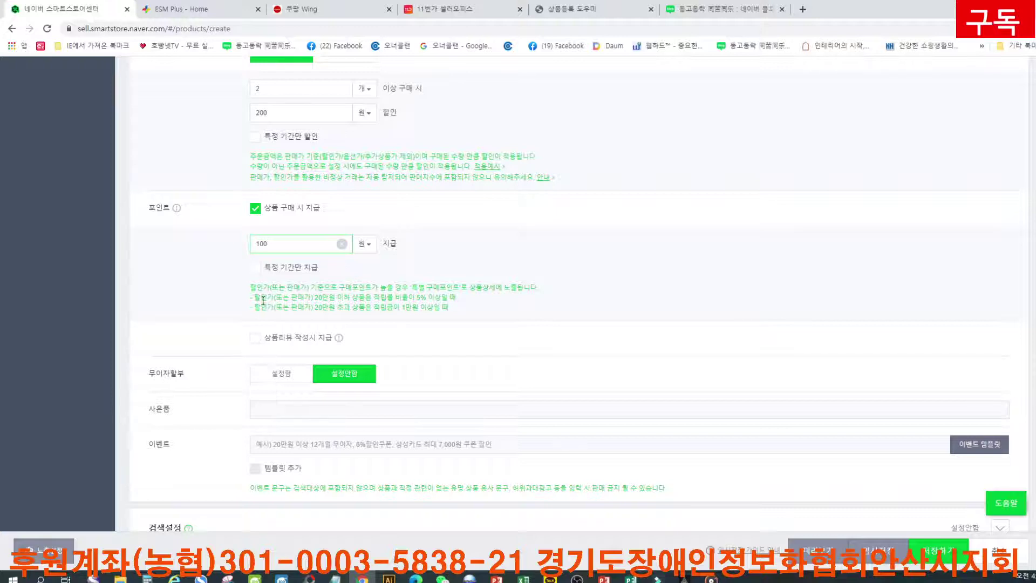
Enable review points: 50원 for text, photo/video and one-month text reviews, 100원 for one-month photo/video reviews, 150원 extra for 스토어찜 customers.
{"action": "left_click", "coordinate": [255, 338]}
{"action": "scroll", "coordinate": [469, 340], "scroll_direction": "down", "scroll_amount": 2}
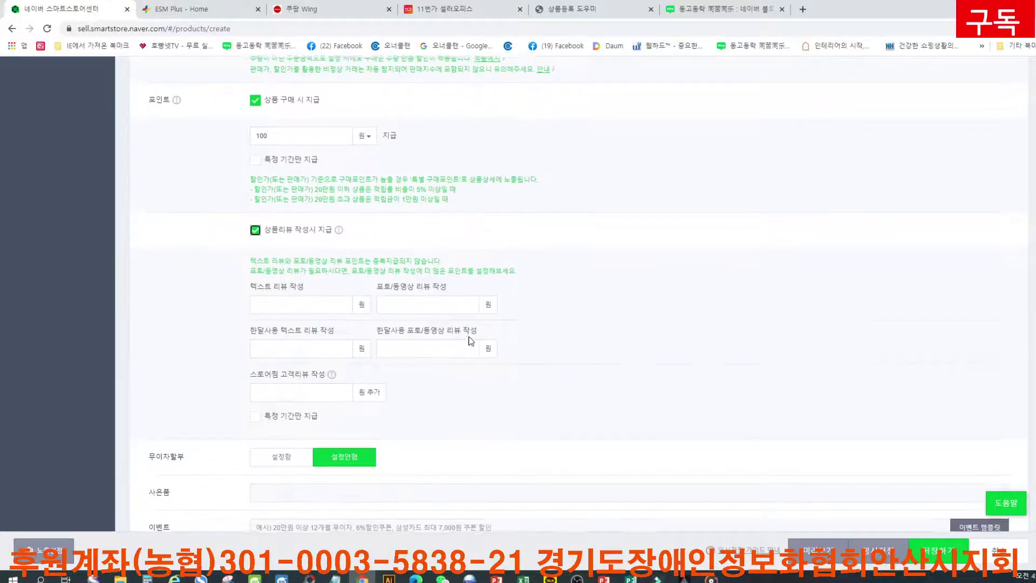
{"action": "left_click", "coordinate": [279, 305]}
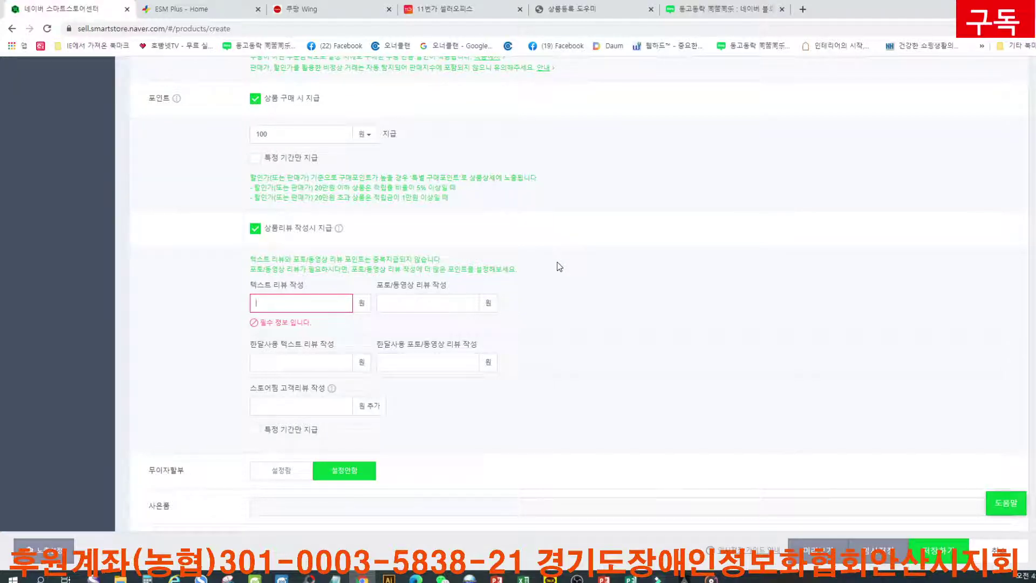
{"action": "type", "text": "50"}
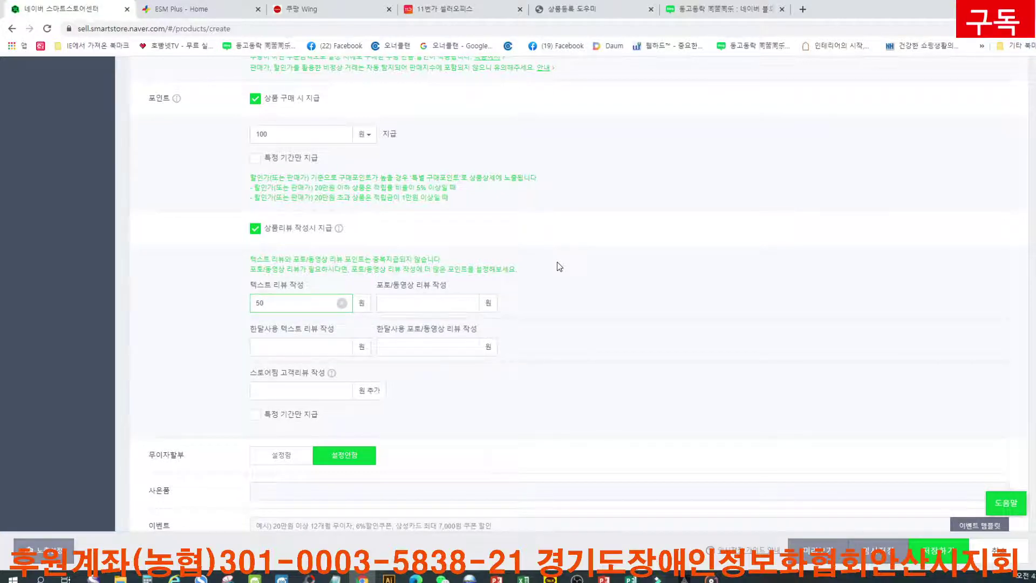
{"action": "key", "text": "Tab"}
{"action": "type", "text": "5"}
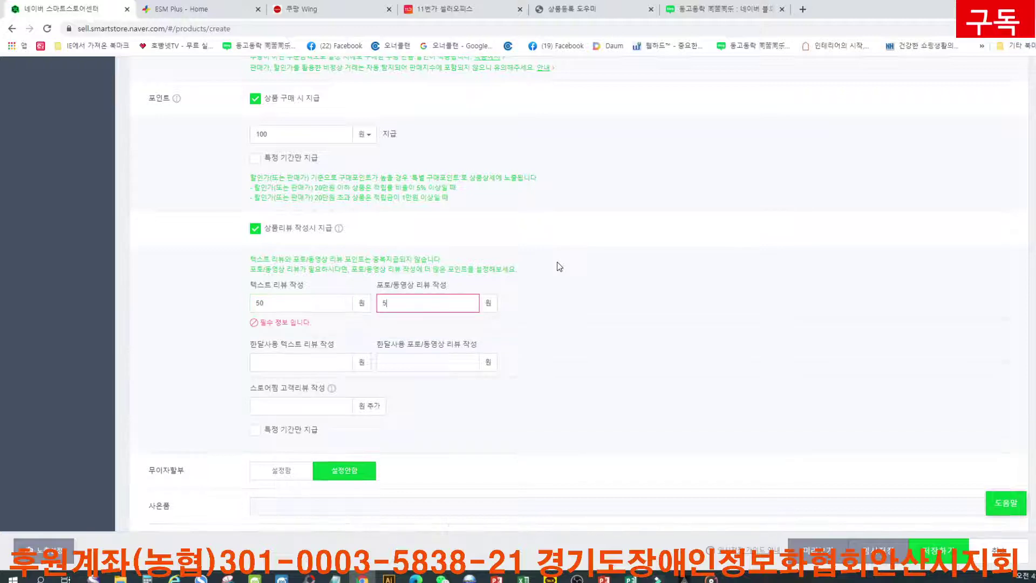
{"action": "type", "text": "0"}
{"action": "key", "text": "Tab"}
{"action": "type", "text": "50"}
{"action": "key", "text": "Tab"}
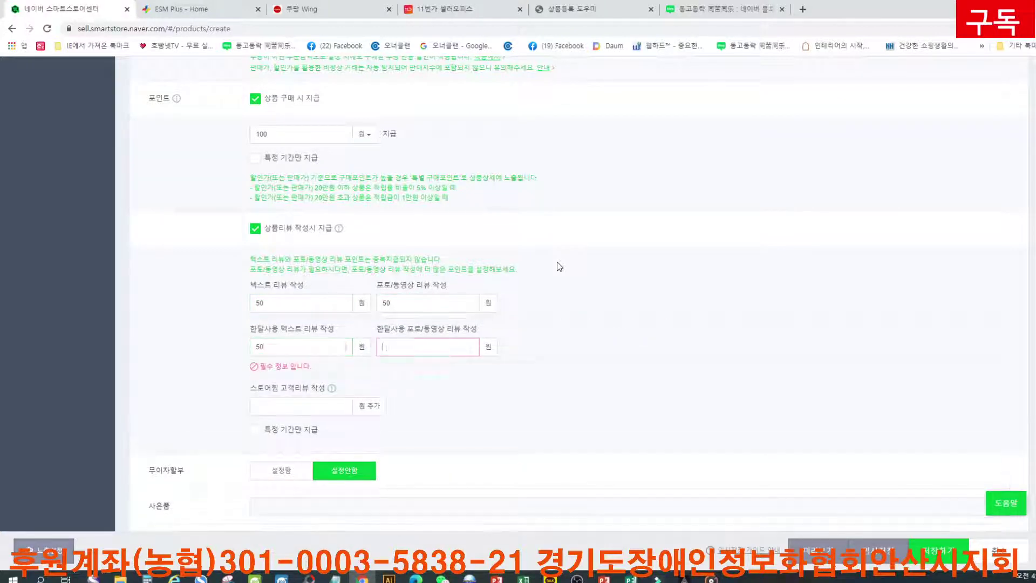
{"action": "type", "text": "100"}
{"action": "key", "text": "Tab"}
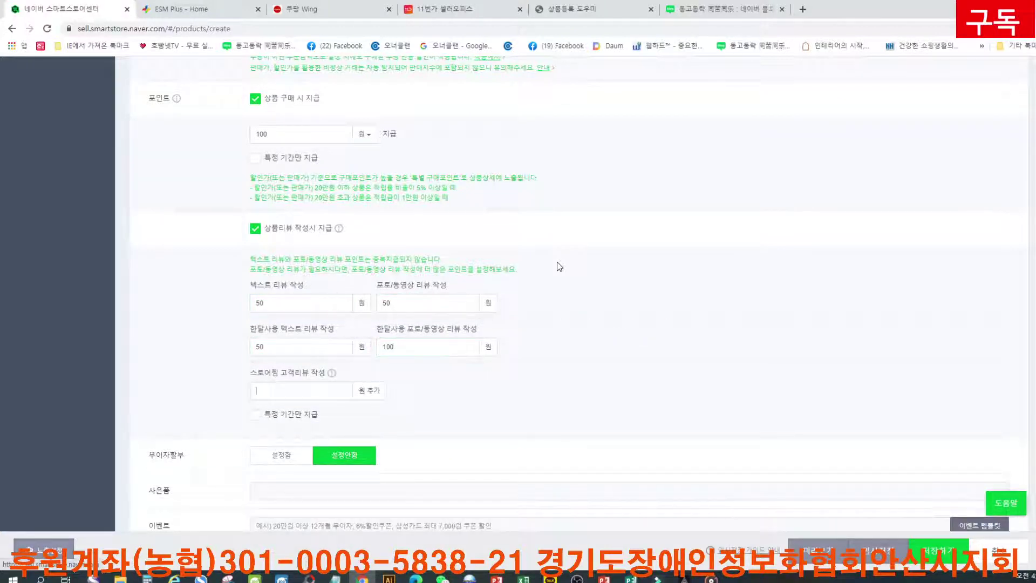
{"action": "type", "text": "150"}
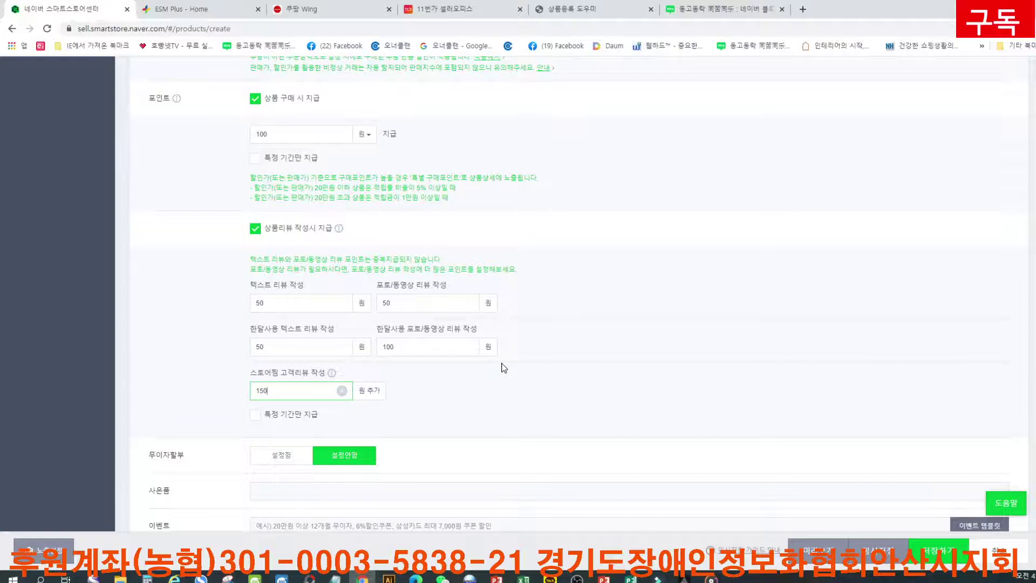
Enter 성심 배송합니다. as the free gift text (사은품).
{"action": "scroll", "coordinate": [503, 368], "scroll_direction": "down", "scroll_amount": 2}
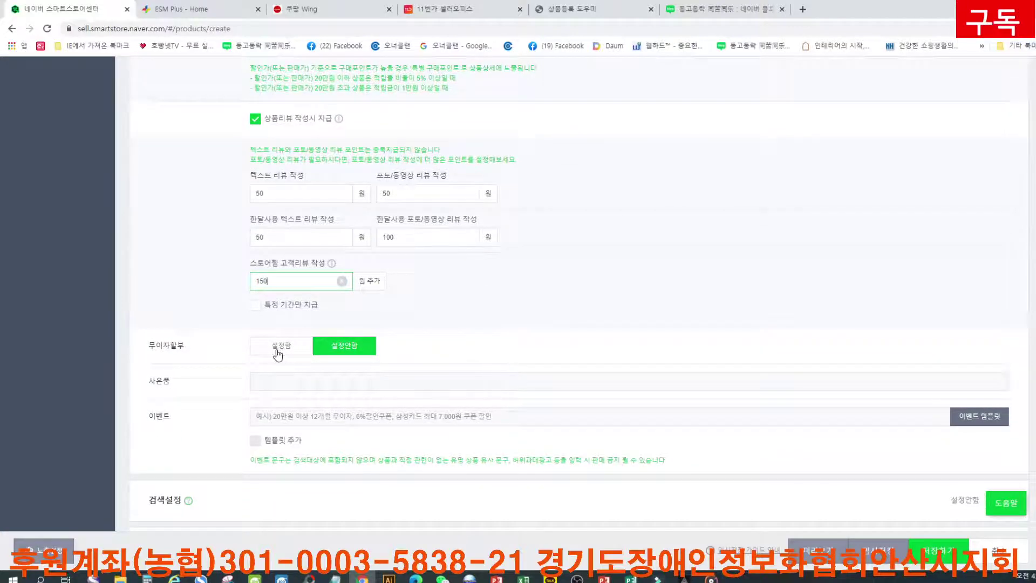
{"action": "scroll", "coordinate": [406, 356], "scroll_direction": "down", "scroll_amount": 1}
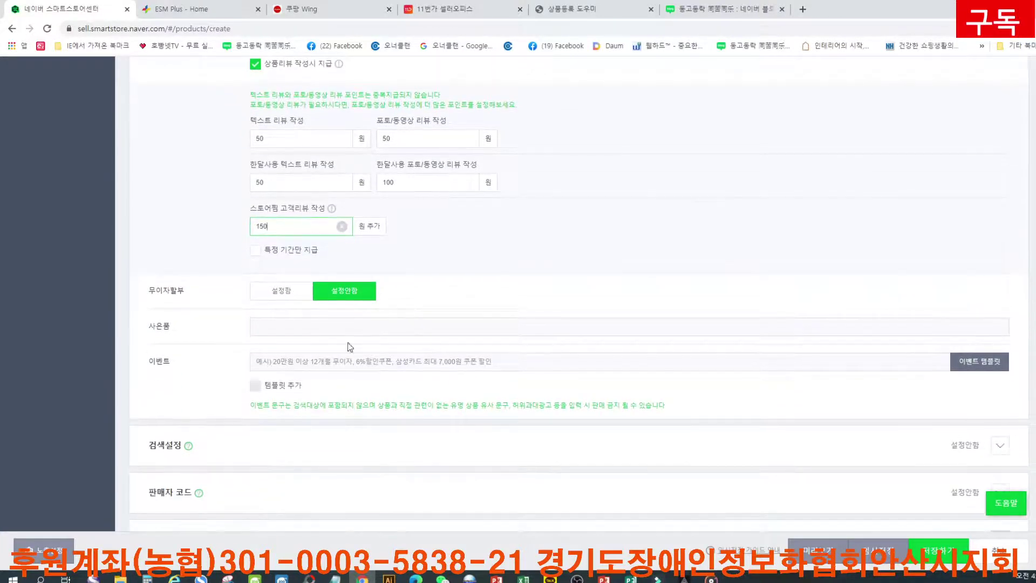
{"action": "left_click", "coordinate": [296, 326]}
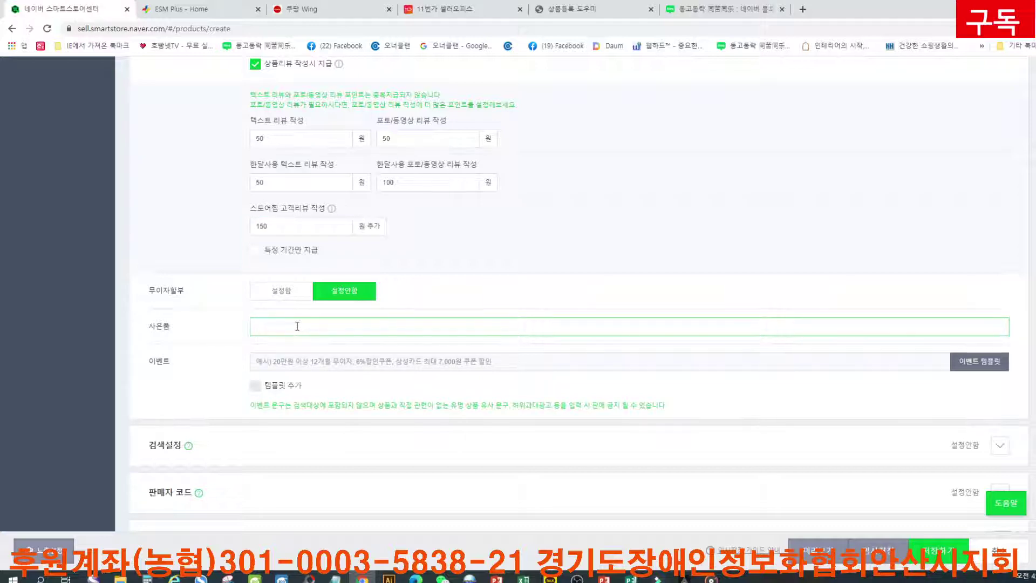
{"action": "type", "text": "ㅅ"}
{"action": "type", "text": "성심 배송합니다"}
{"action": "type", "text": "."}
Enter 쾌변원활 유산균 다이어트 as the event text (이벤트).
{"action": "left_click", "coordinate": [277, 362]}
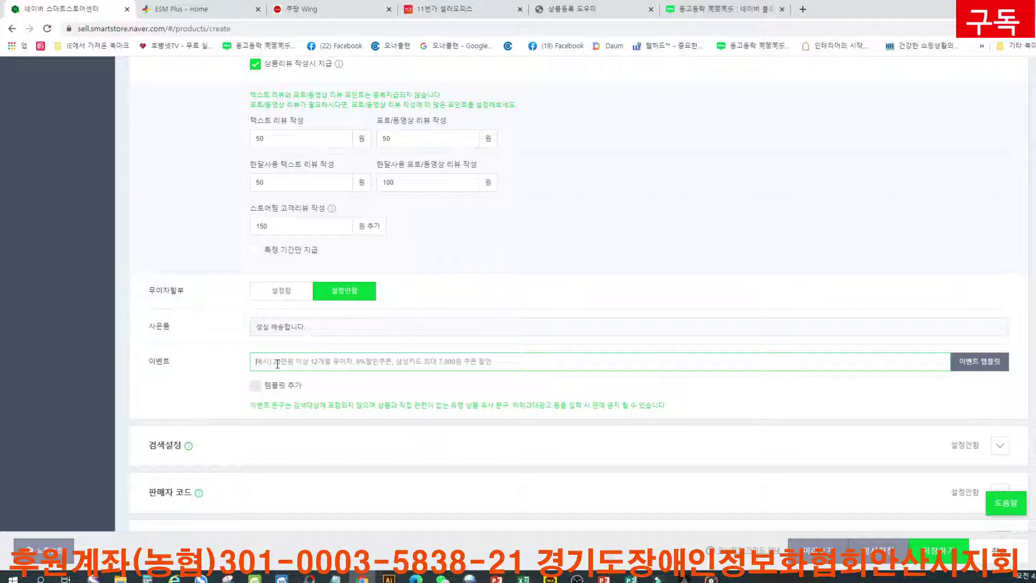
{"action": "type", "text": "쾌베"}
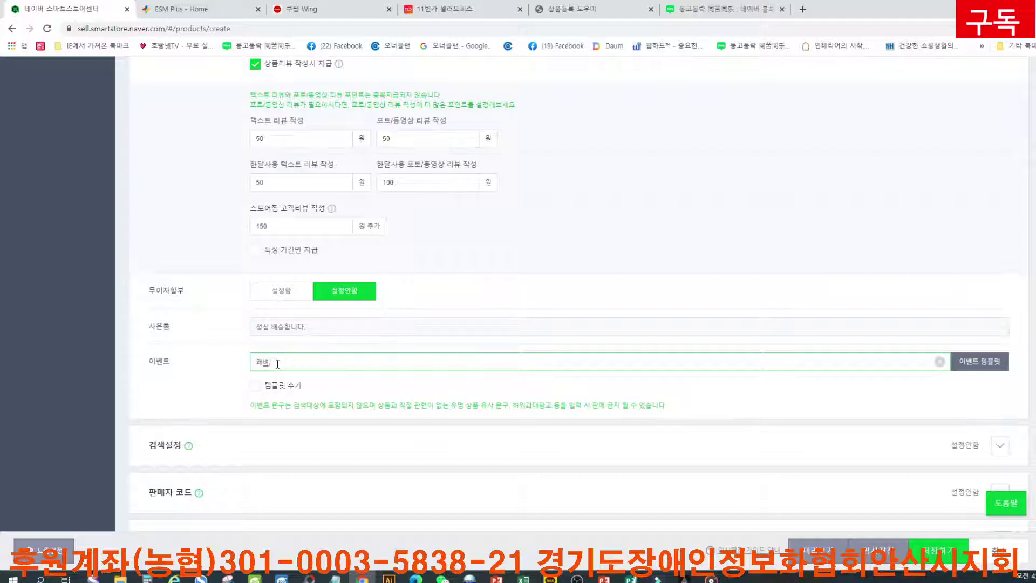
{"action": "type", "text": "고"}
{"action": "type", "text": "텔"}
{"action": "type", "text": " 다이어"}
{"action": "type", "text": "트"}
{"action": "type", "text": "워"}
{"action": "type", "text": "산균"}
Expand the search settings (검색설정) and enable direct tag entry (태그 직접 입력).
{"action": "scroll", "coordinate": [414, 388], "scroll_direction": "down", "scroll_amount": 2}
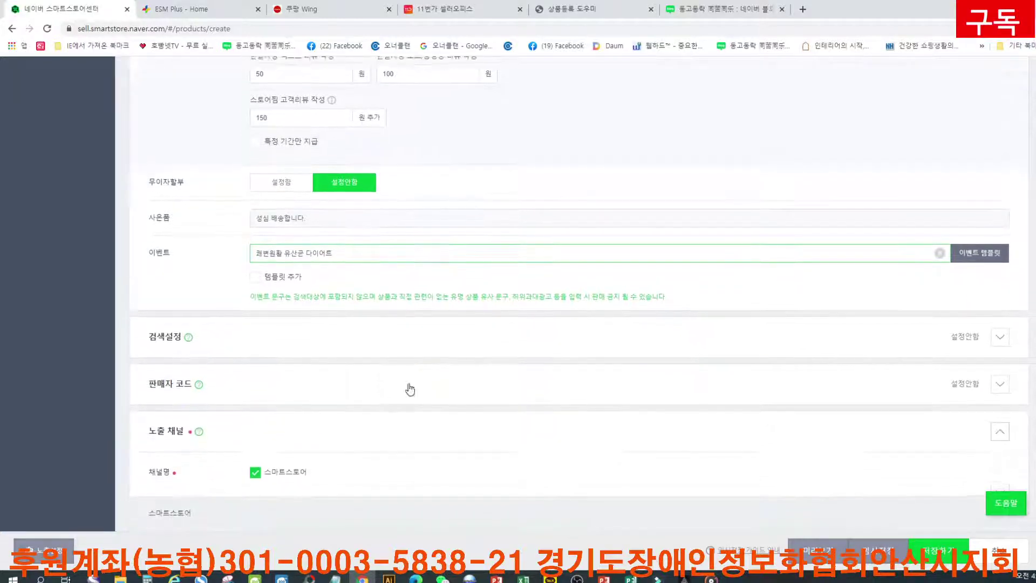
{"action": "scroll", "coordinate": [277, 454], "scroll_direction": "down", "scroll_amount": 1}
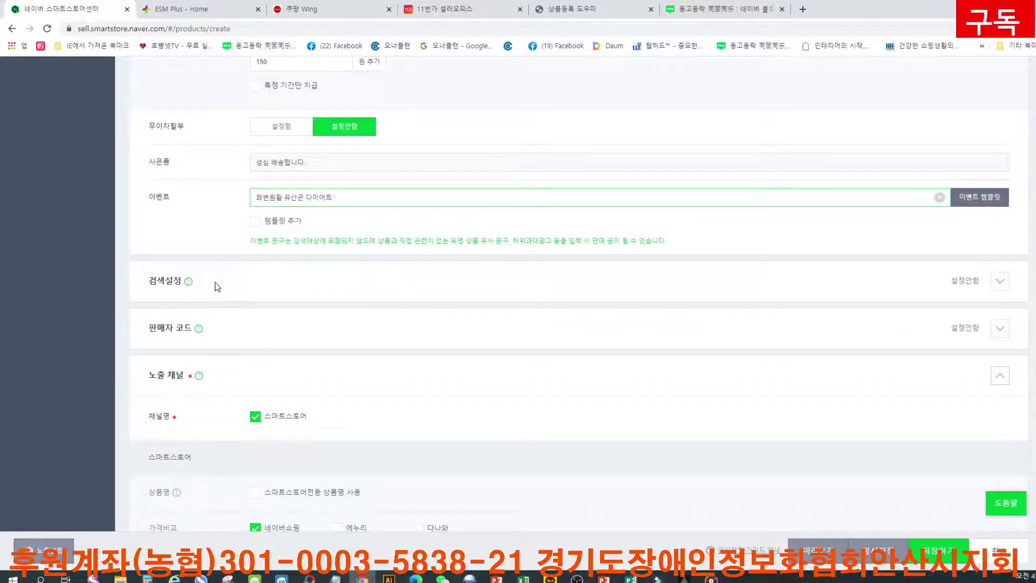
{"action": "left_click", "coordinate": [216, 286]}
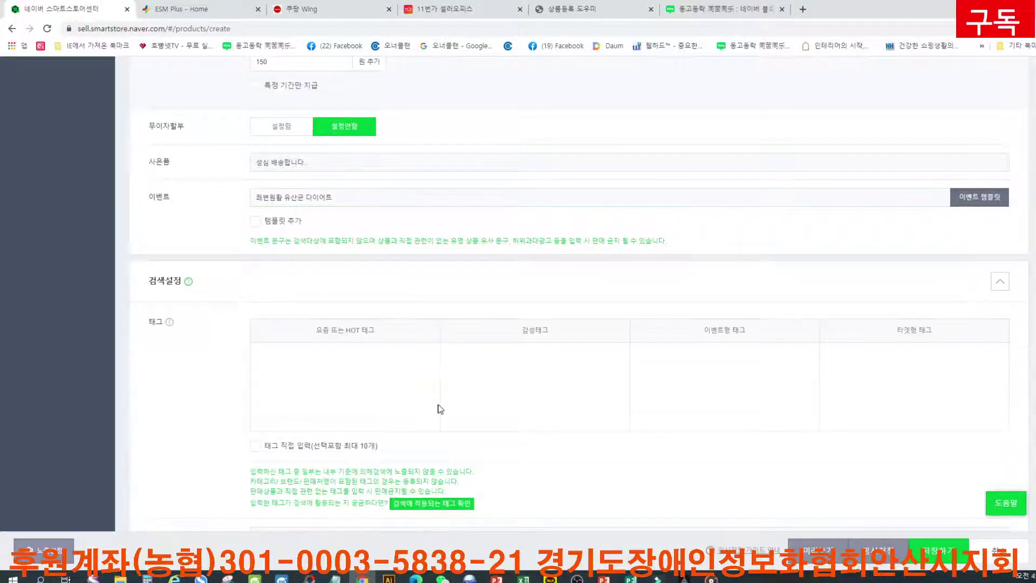
{"action": "left_click", "coordinate": [260, 447]}
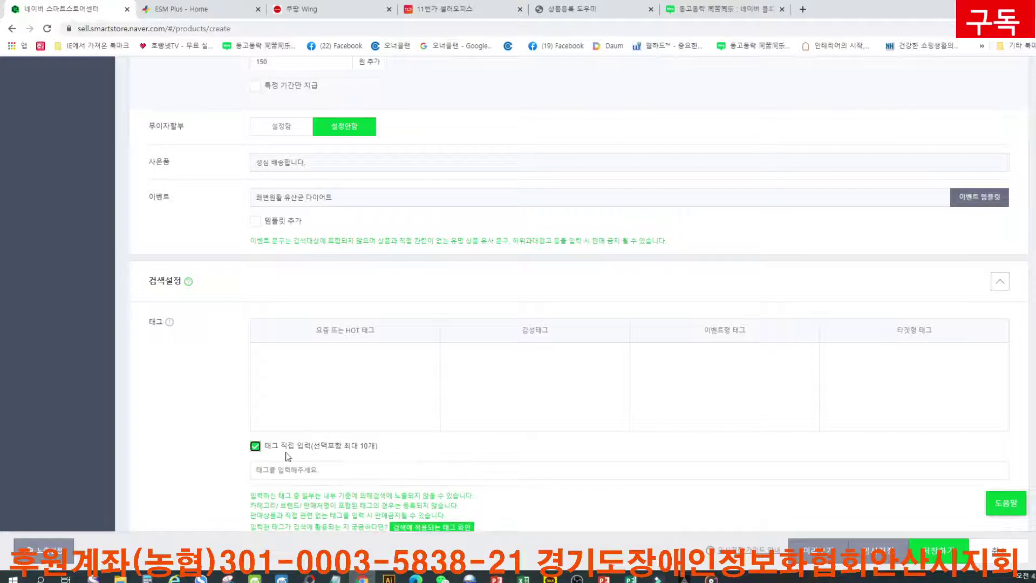
Add 프로바이오틱스유산균 as a directly entered search tag for the product.
{"action": "scroll", "coordinate": [499, 475], "scroll_direction": "down", "scroll_amount": 2}
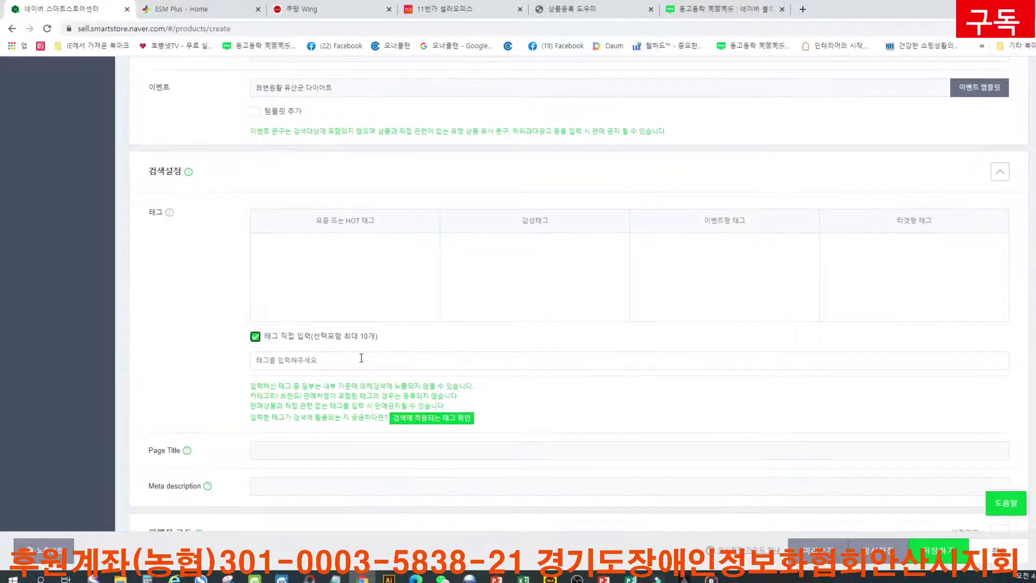
{"action": "left_click", "coordinate": [361, 357]}
{"action": "type", "text": "프로"}
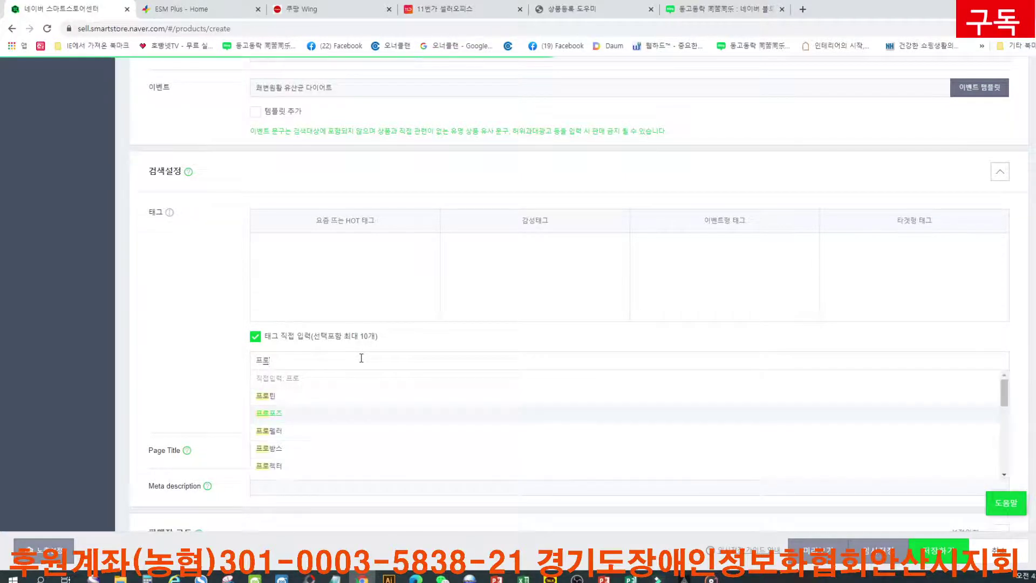
{"action": "type", "text": "바이오틱"}
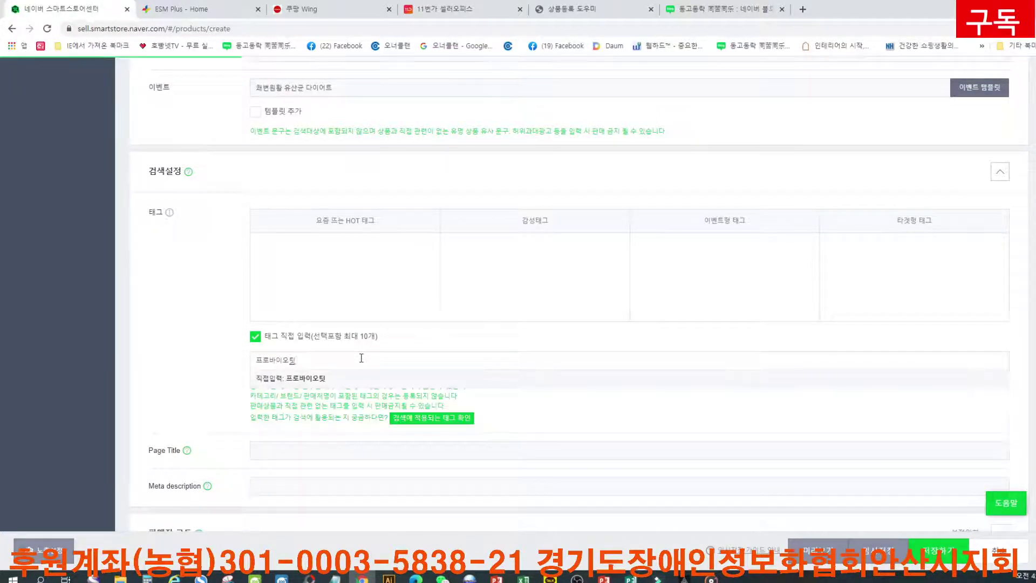
{"action": "type", "text": "스"}
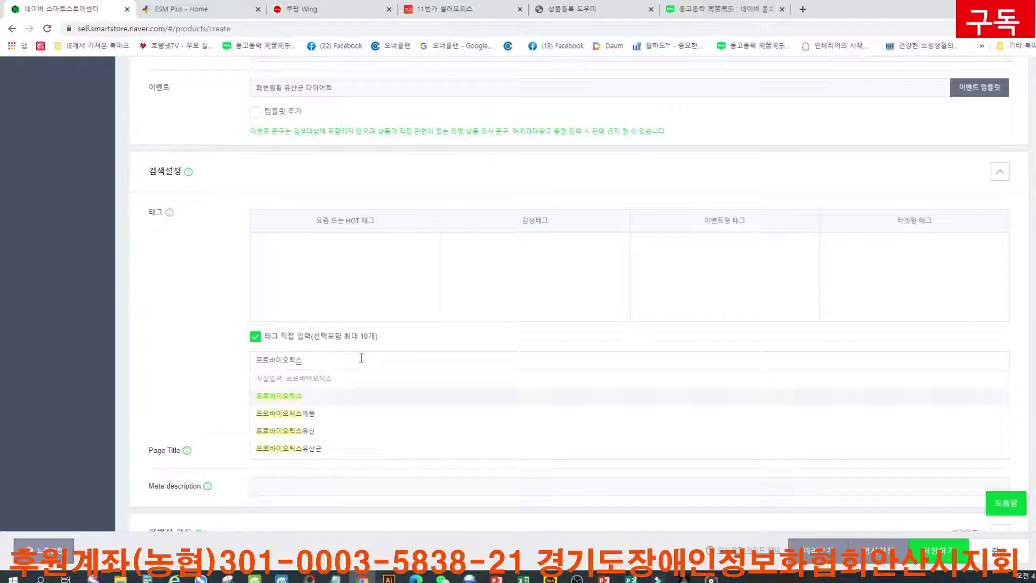
{"action": "type", "text": "유산균"}
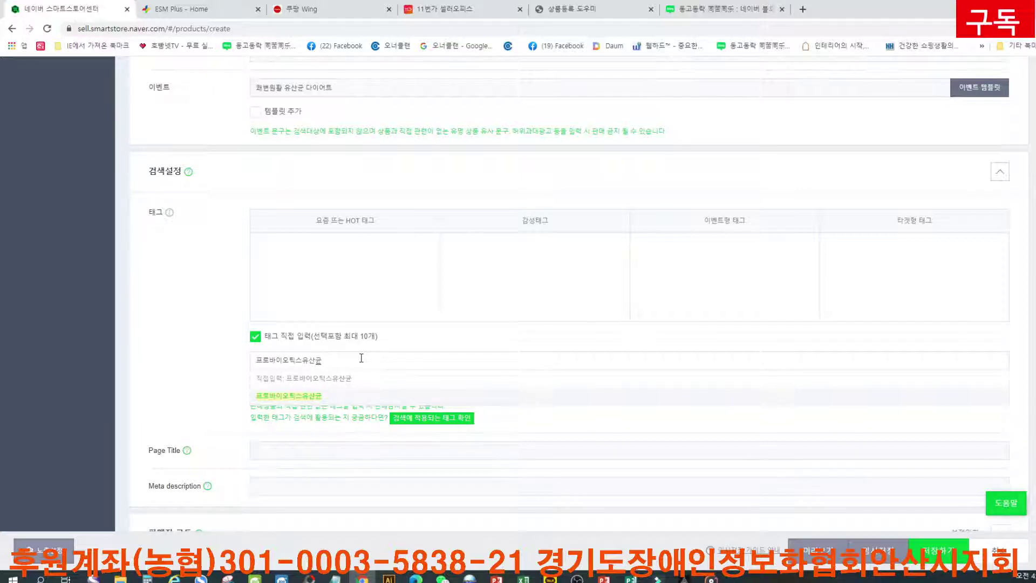
{"action": "key", "text": "Return"}
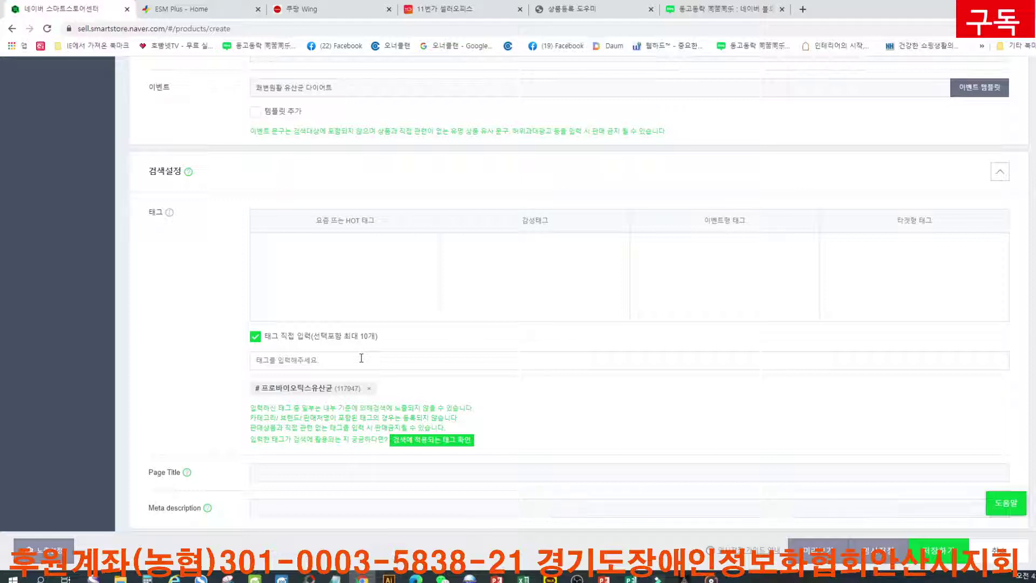
Look up tags starting with 장건강 and add the suggested tag 장건강생유산균.
{"action": "type", "text": "장건"}
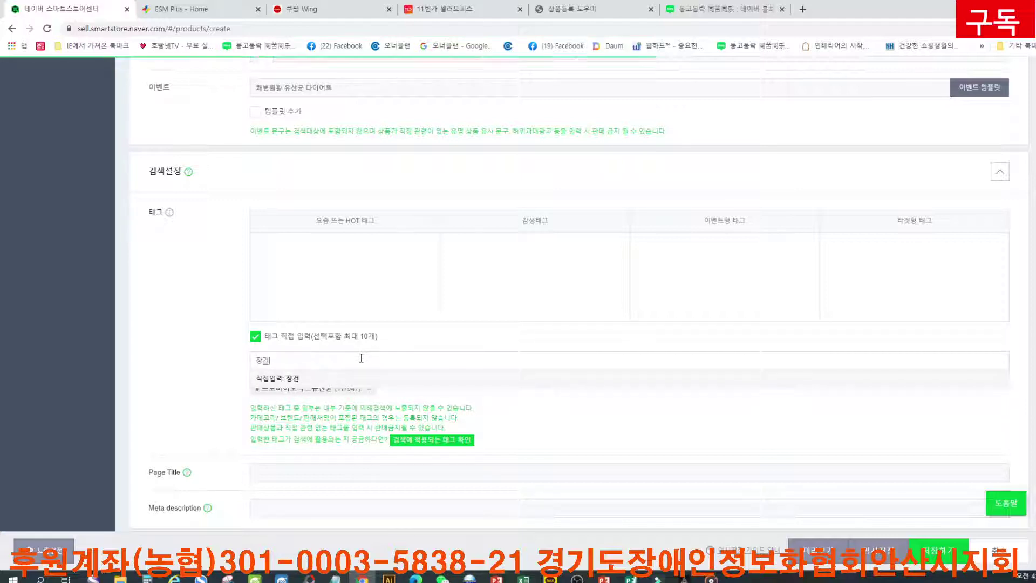
{"action": "type", "text": "가ㅇ"}
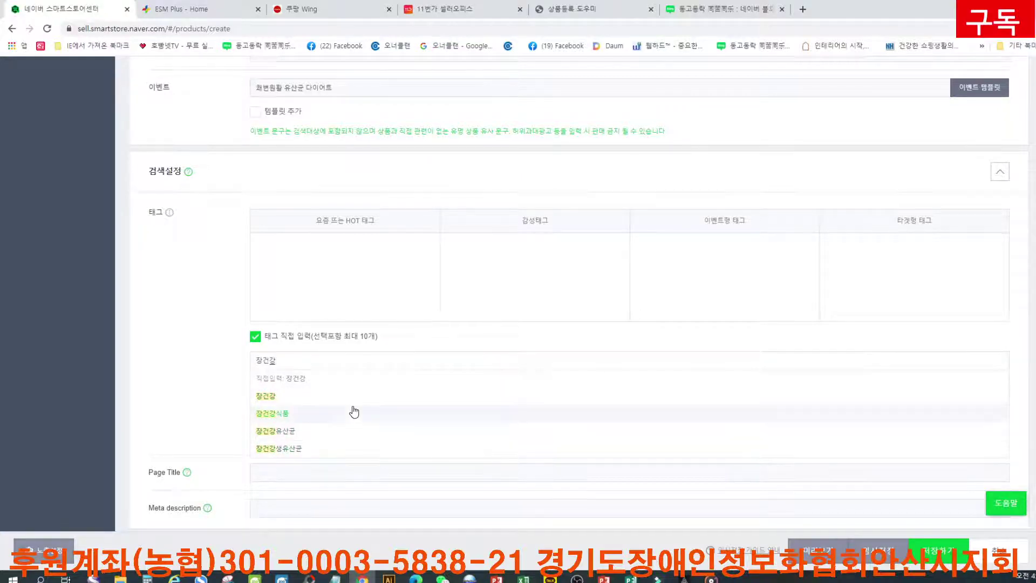
{"action": "scroll", "coordinate": [354, 412], "scroll_direction": "down", "scroll_amount": 1}
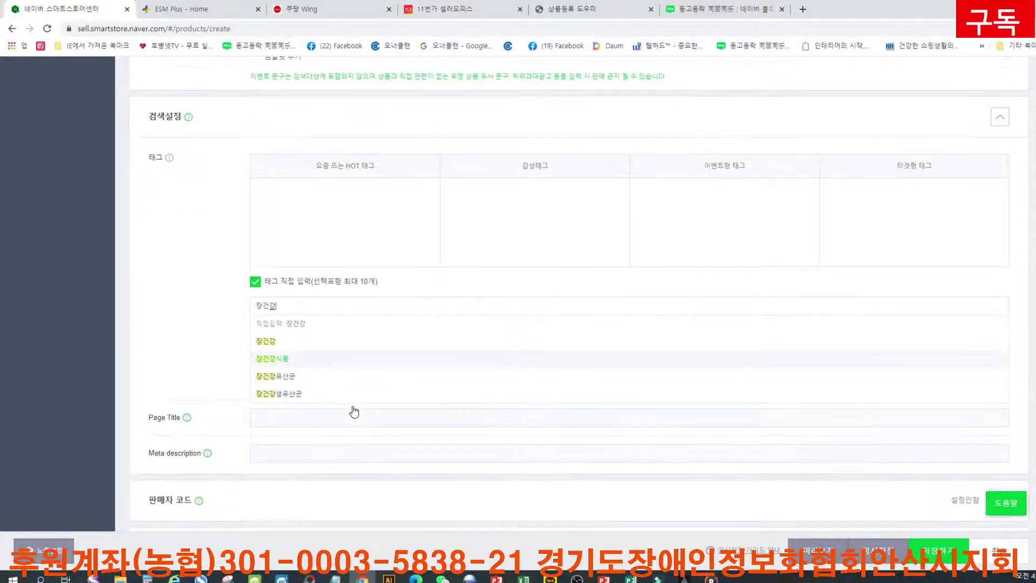
{"action": "left_click", "coordinate": [292, 399]}
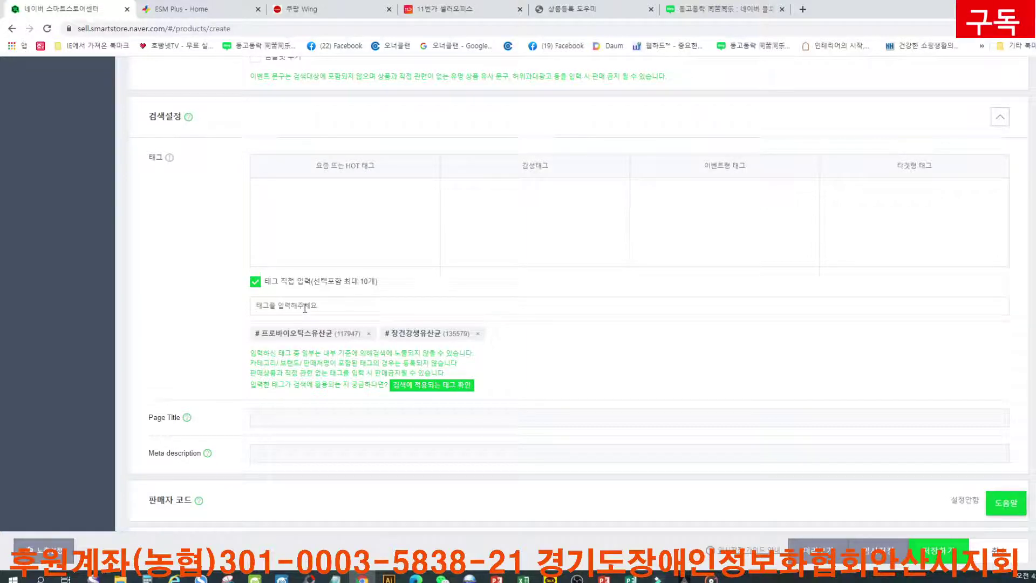
Look up tags starting with 프리바이오틱스 and add the suggested tag 프리바이오틱스유산균.
{"action": "type", "text": "프리바ㅣㅇ오티"}
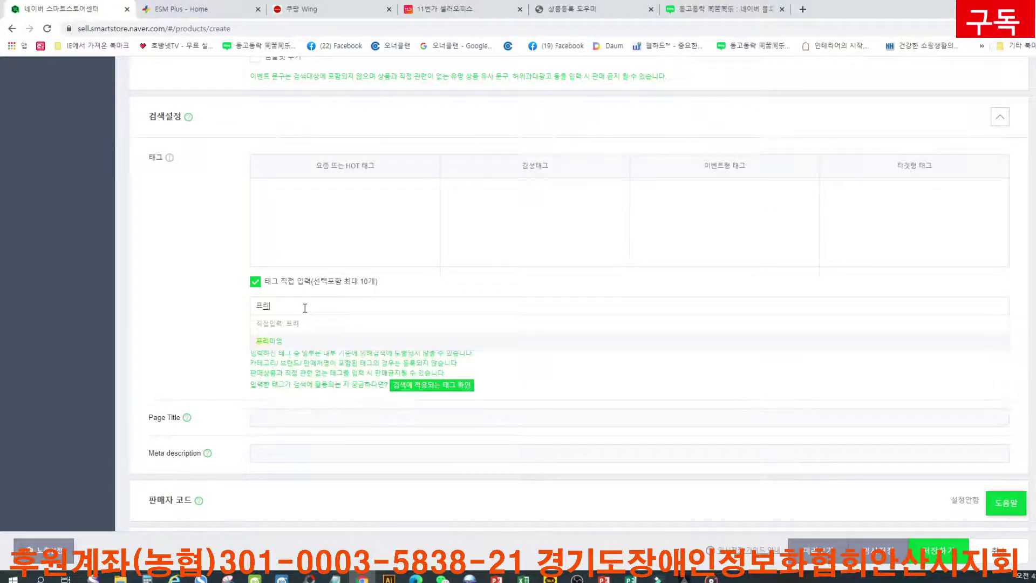
{"action": "key", "text": "BackSpace"}
{"action": "key", "text": "BackSpace"}
{"action": "key", "text": "BackSpace"}
{"action": "key", "text": "BackSpace"}
{"action": "type", "text": "이오"}
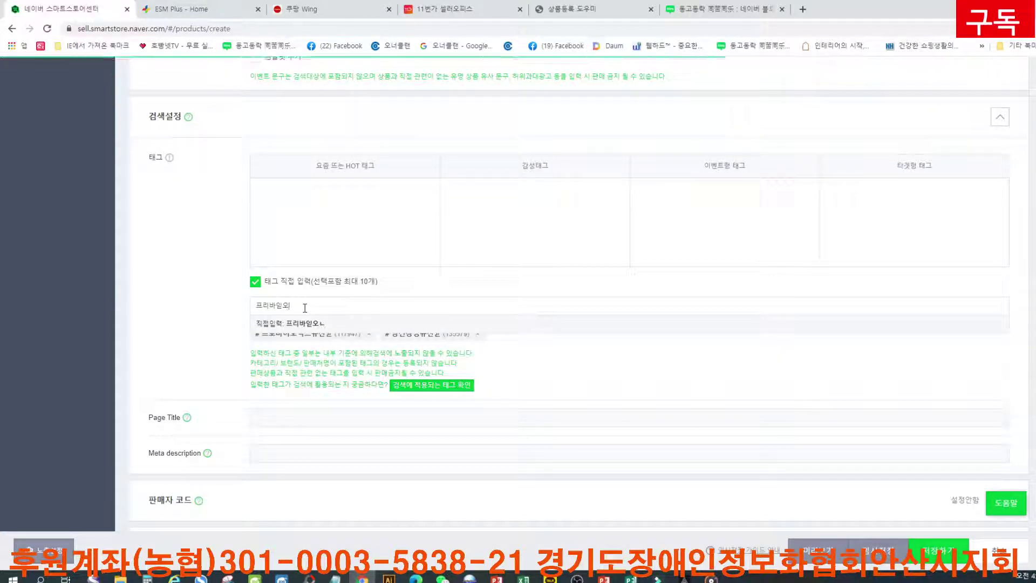
{"action": "key", "text": "BackSpace"}
{"action": "key", "text": "BackSpace"}
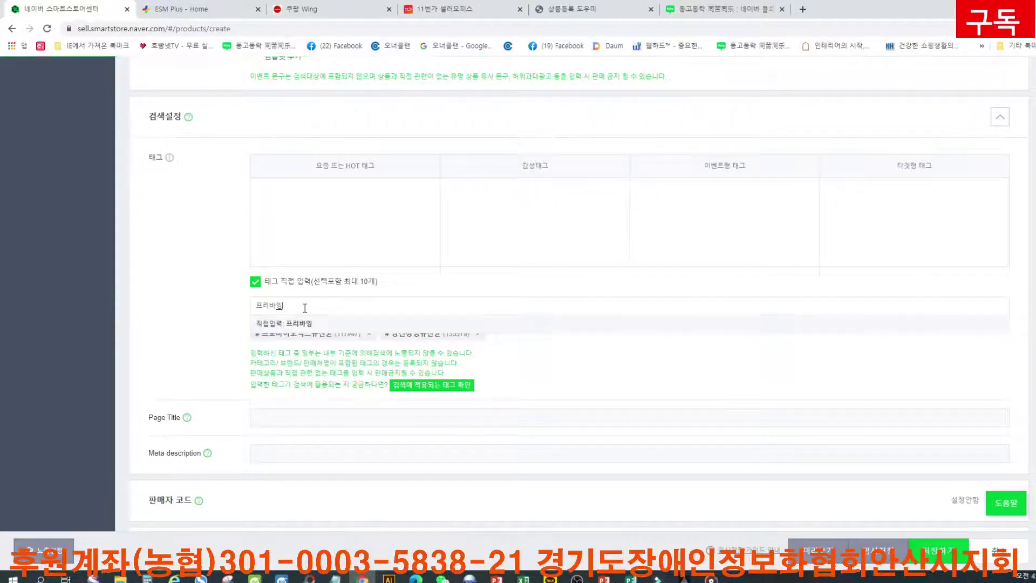
{"action": "type", "text": "틱스"}
{"action": "key", "text": "BackSpace"}
{"action": "key", "text": "BackSpace"}
{"action": "key", "text": "BackSpace"}
{"action": "type", "text": "오틱스"}
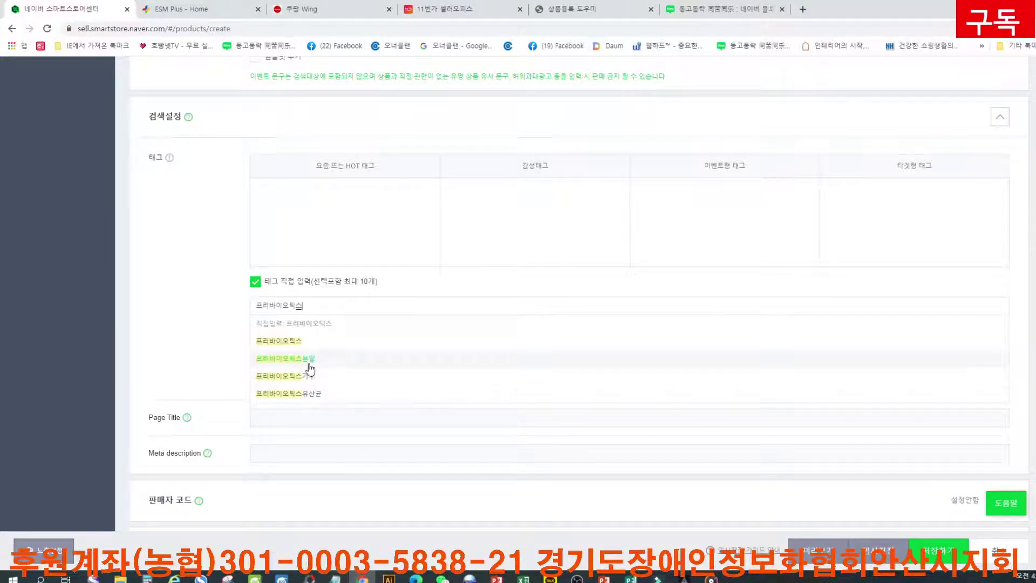
{"action": "left_click", "coordinate": [313, 393]}
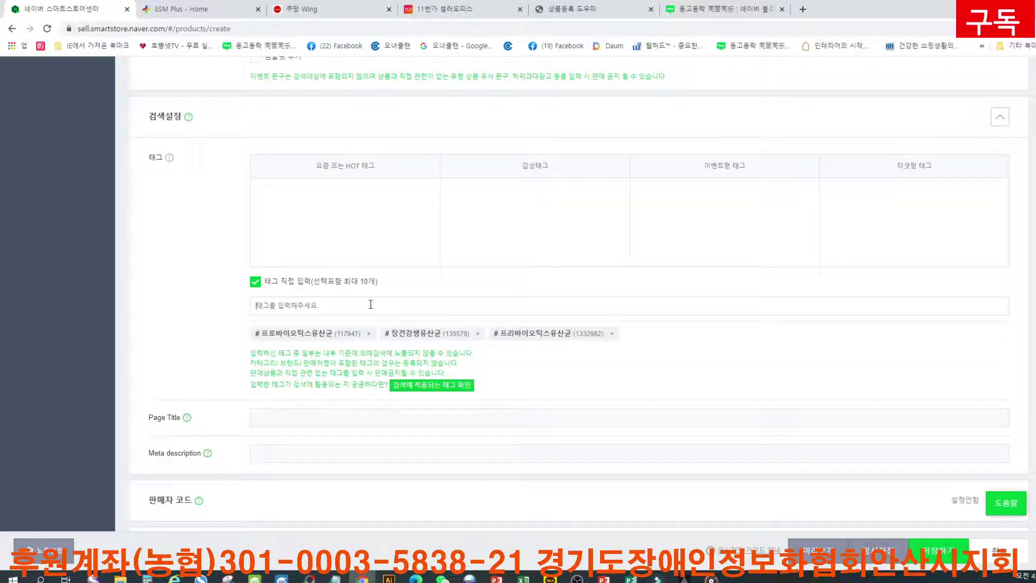
Add the search tags 신바이오틱스 and 락토바실러스 to the product.
{"action": "type", "text": "신바이오틱스"}
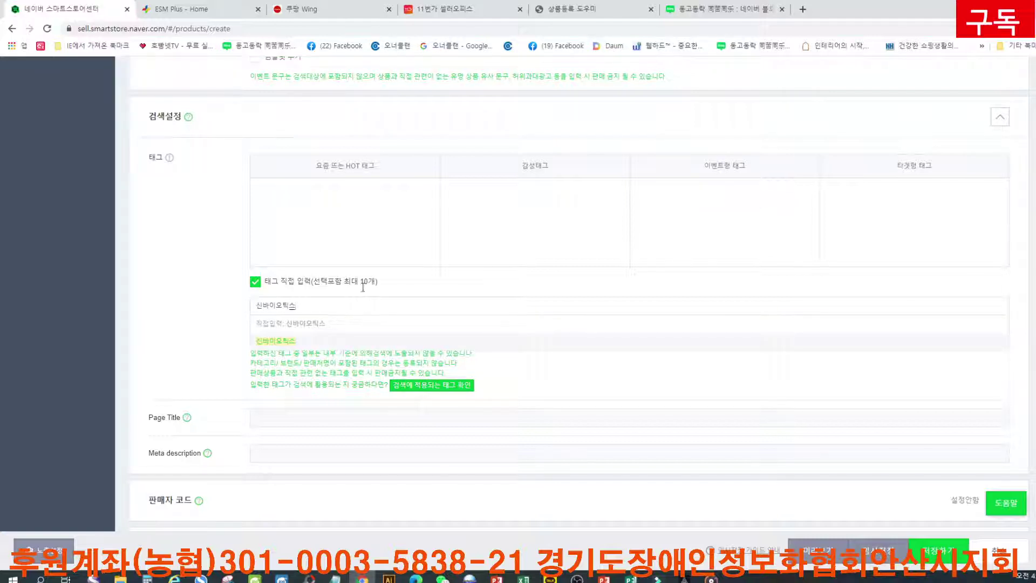
{"action": "left_click", "coordinate": [292, 345]}
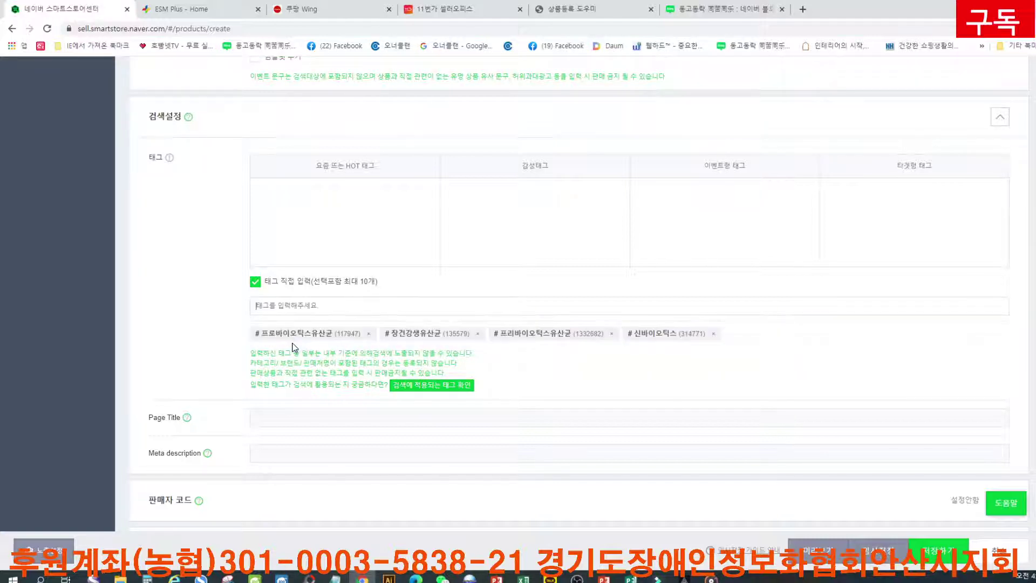
{"action": "left_click", "coordinate": [404, 302]}
{"action": "type", "text": "락"}
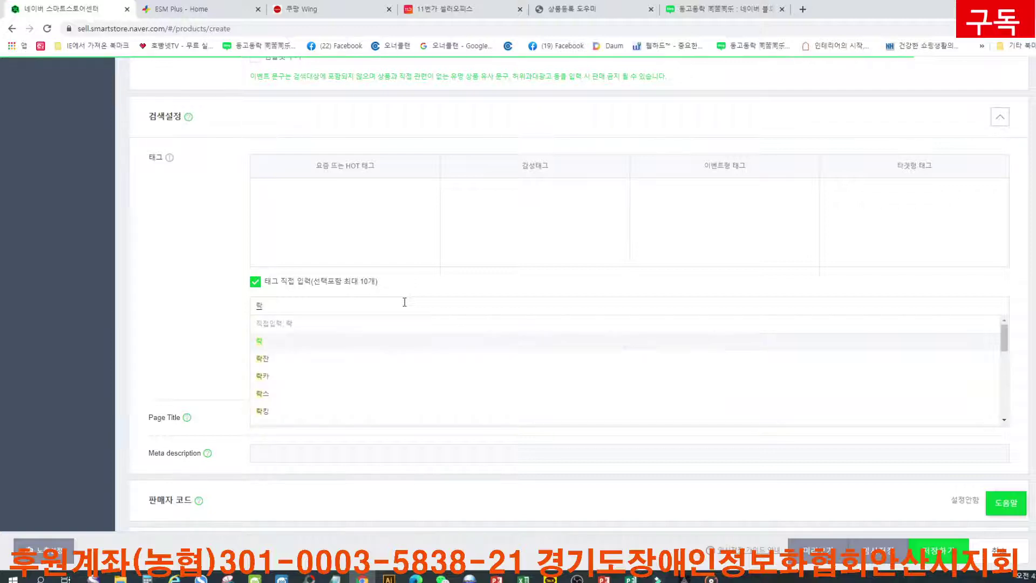
{"action": "type", "text": "토바실"}
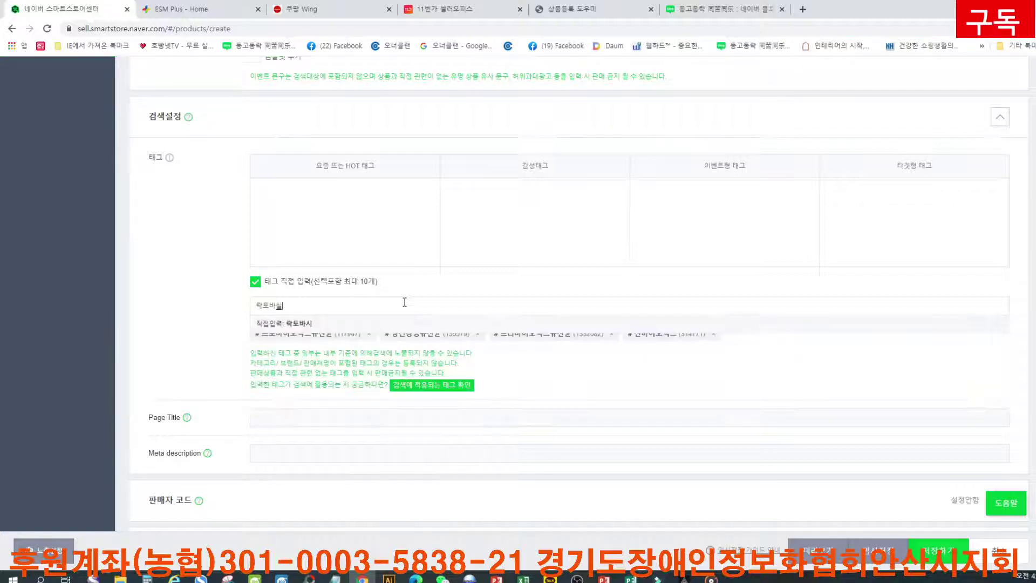
{"action": "type", "text": "레러스"}
{"action": "key", "text": "Return"}
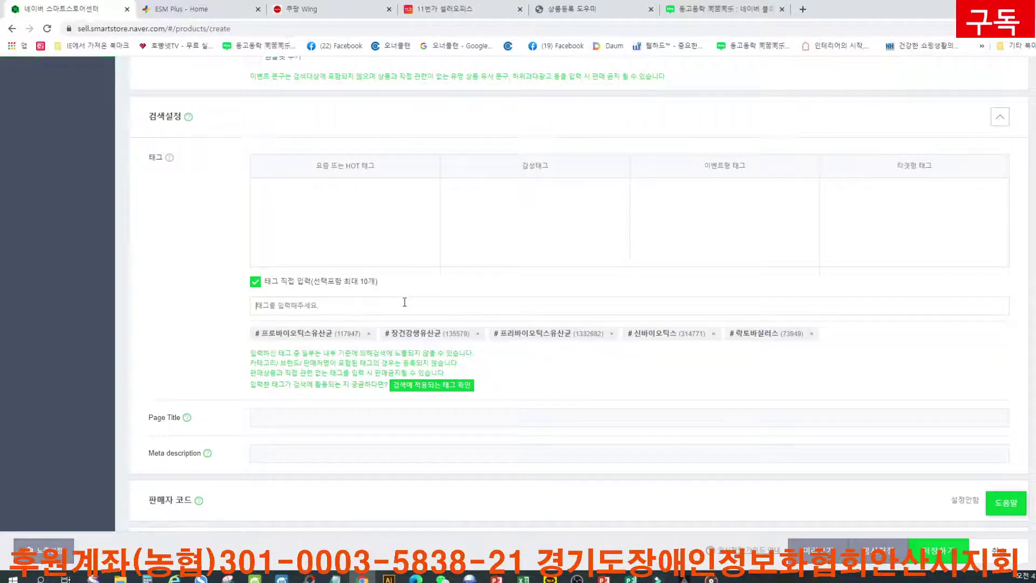
Add 프락토올리고당 to the product's search tags.
{"action": "type", "text": "퀴락토올"}
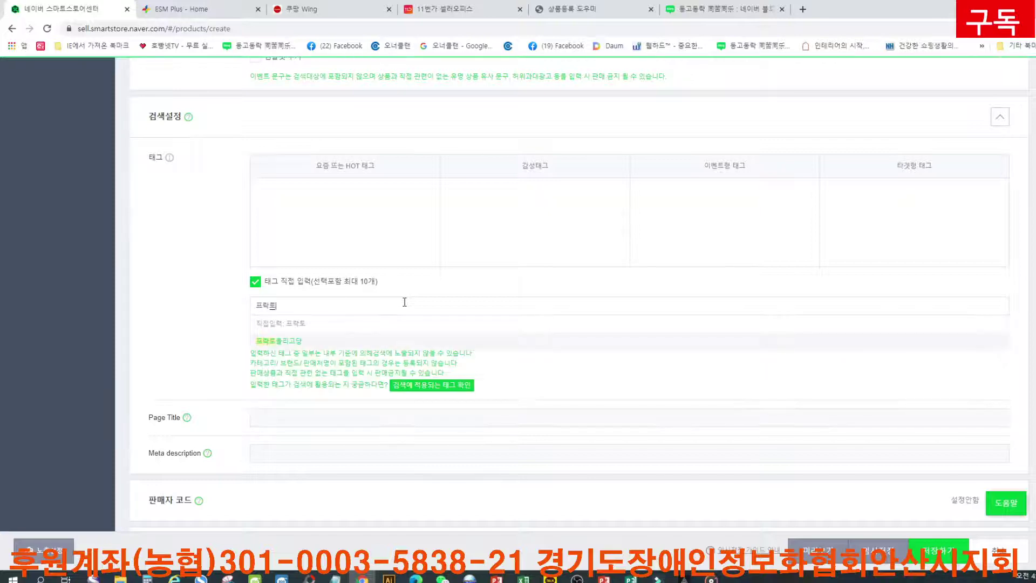
{"action": "type", "text": "리"}
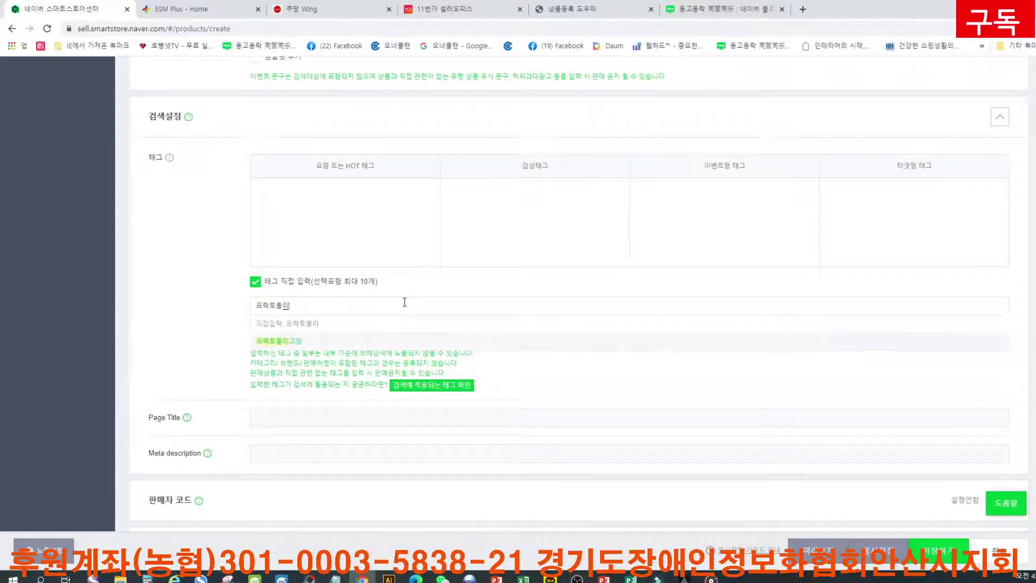
{"action": "type", "text": "고당"}
{"action": "key", "text": "Return"}
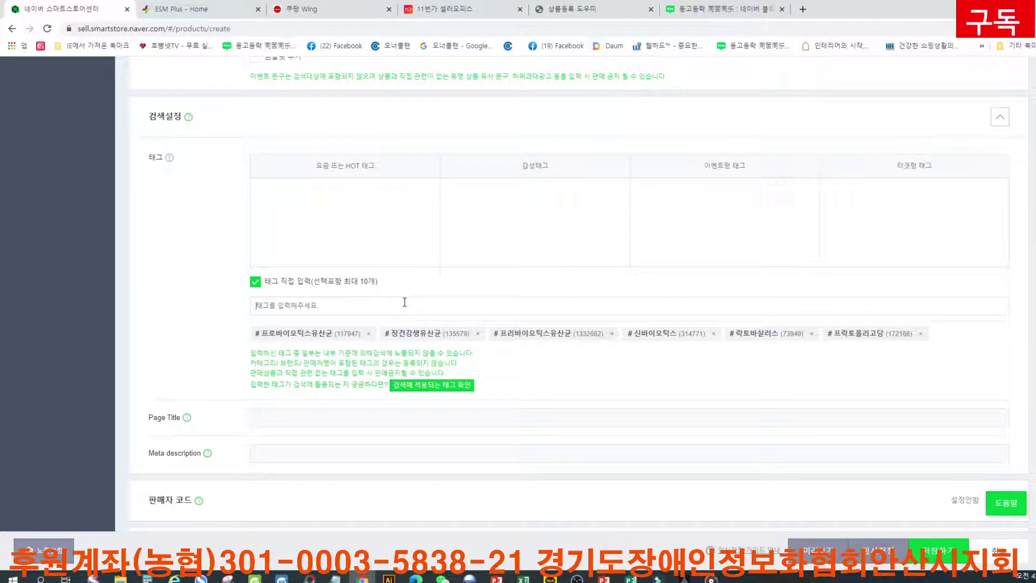
Look up tags starting with 쾌변 and add the suggested tag 쾌변다이어트.
{"action": "type", "text": "장"}
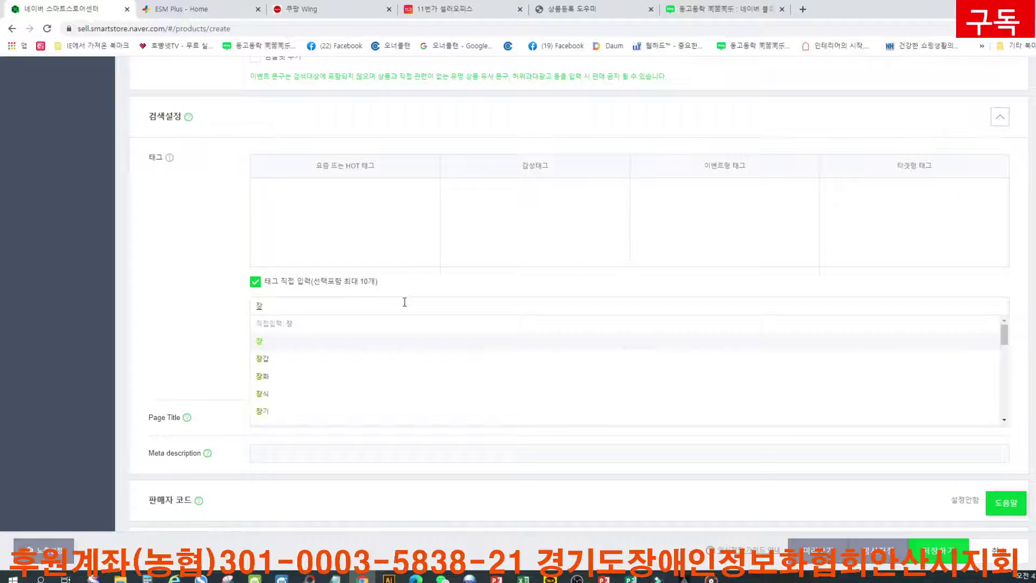
{"action": "key", "text": "BackSpace"}
{"action": "type", "text": "쾌"}
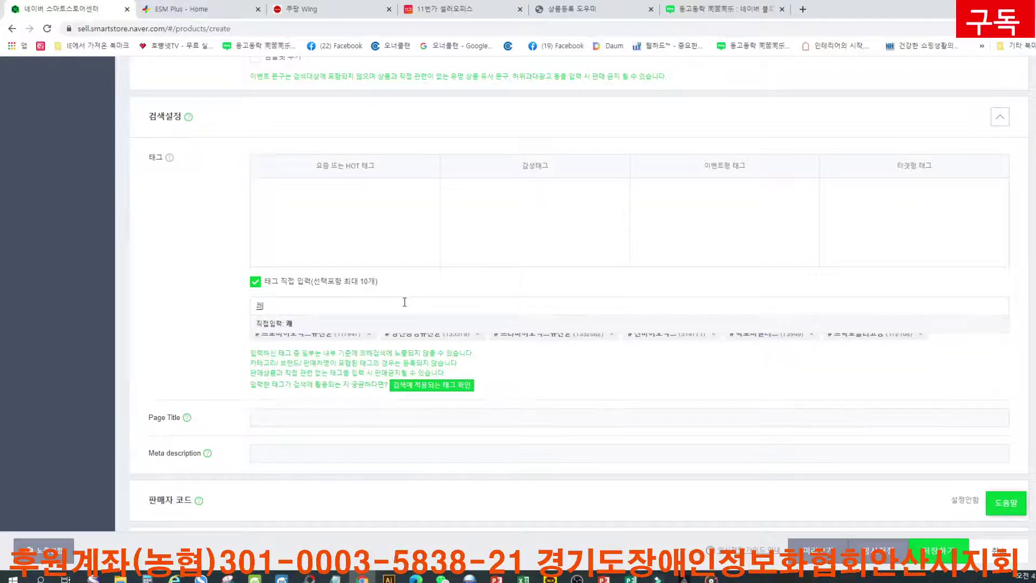
{"action": "type", "text": "변"}
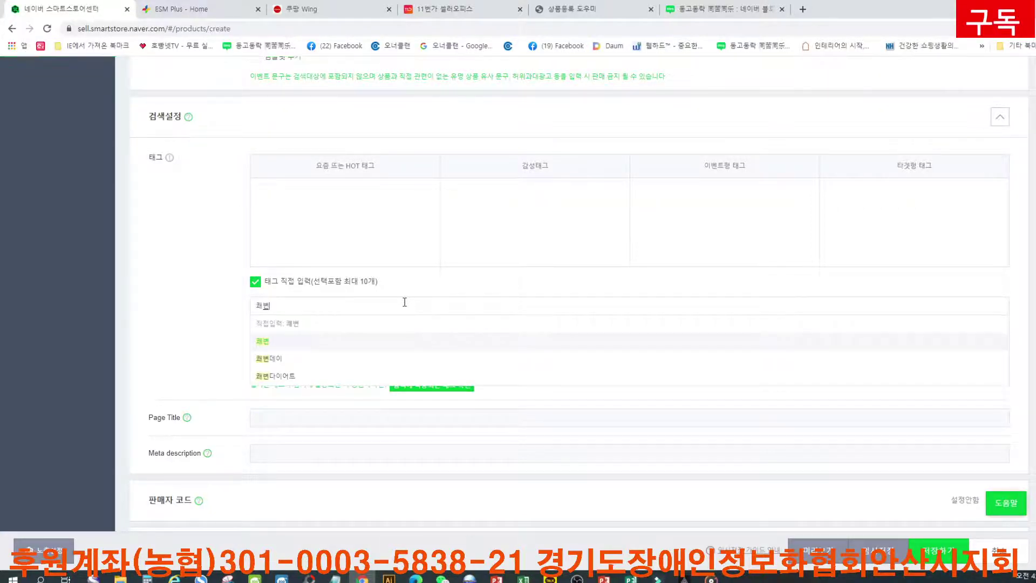
{"action": "left_click", "coordinate": [302, 376]}
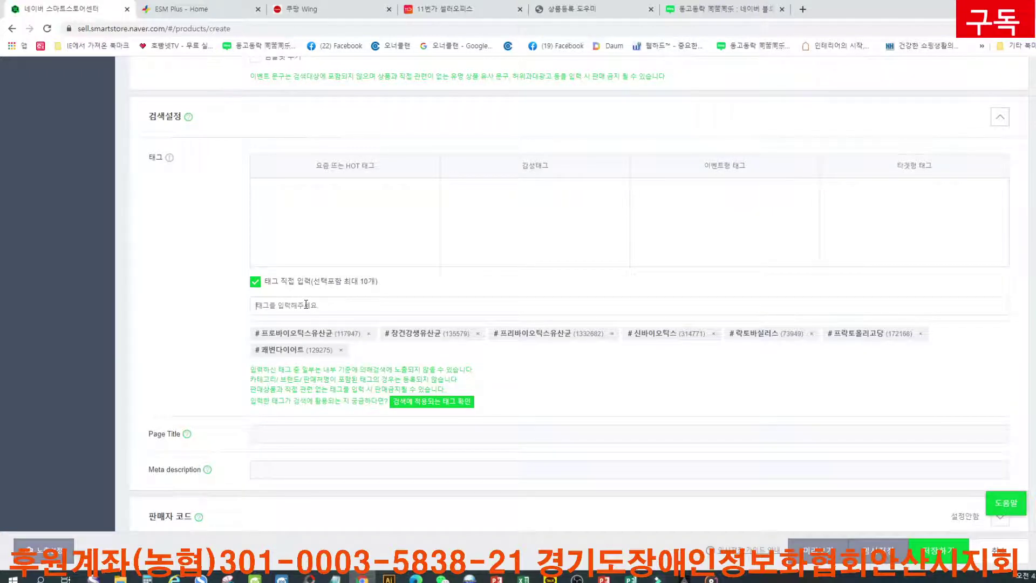
Look up tags starting with 식이섬유 and add the suggested tag 식이섬유다이어트.
{"action": "type", "text": "식이섬유"}
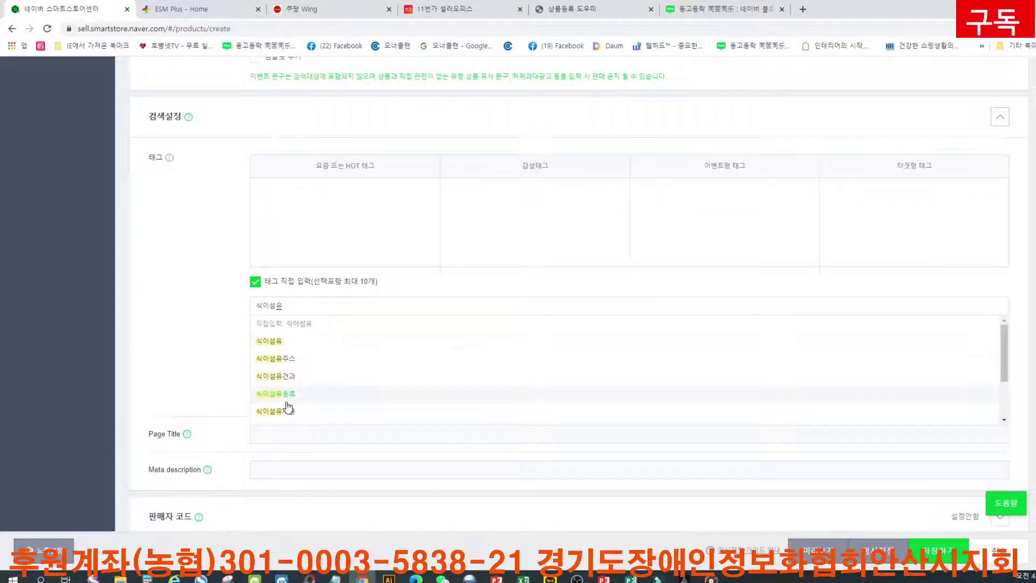
{"action": "scroll", "coordinate": [288, 412], "scroll_direction": "down", "scroll_amount": 3}
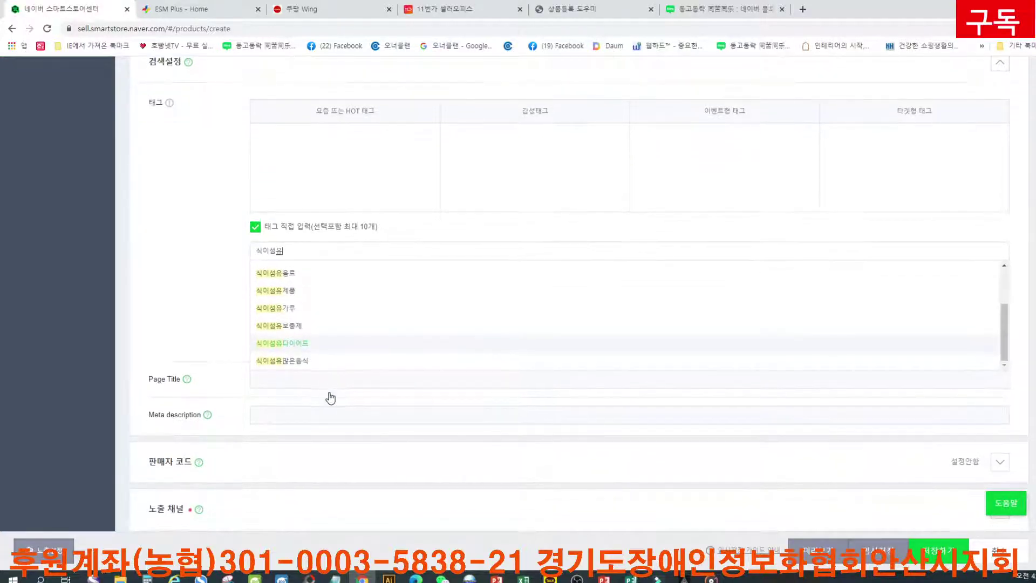
{"action": "left_click", "coordinate": [308, 343]}
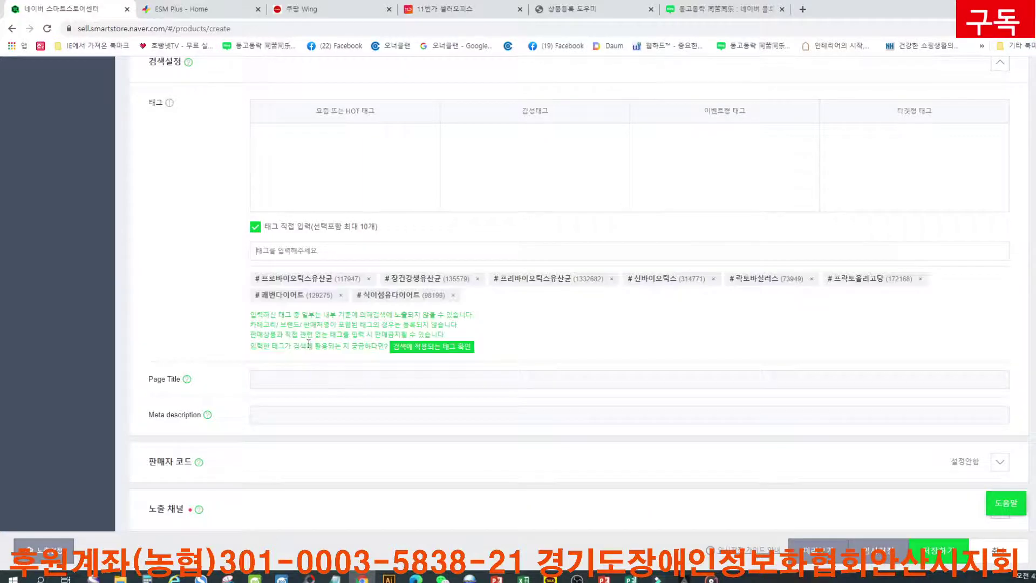
Look up tags starting with 체지방 and add the suggested tag 체지방관리.
{"action": "left_click", "coordinate": [356, 251]}
{"action": "type", "text": "체"}
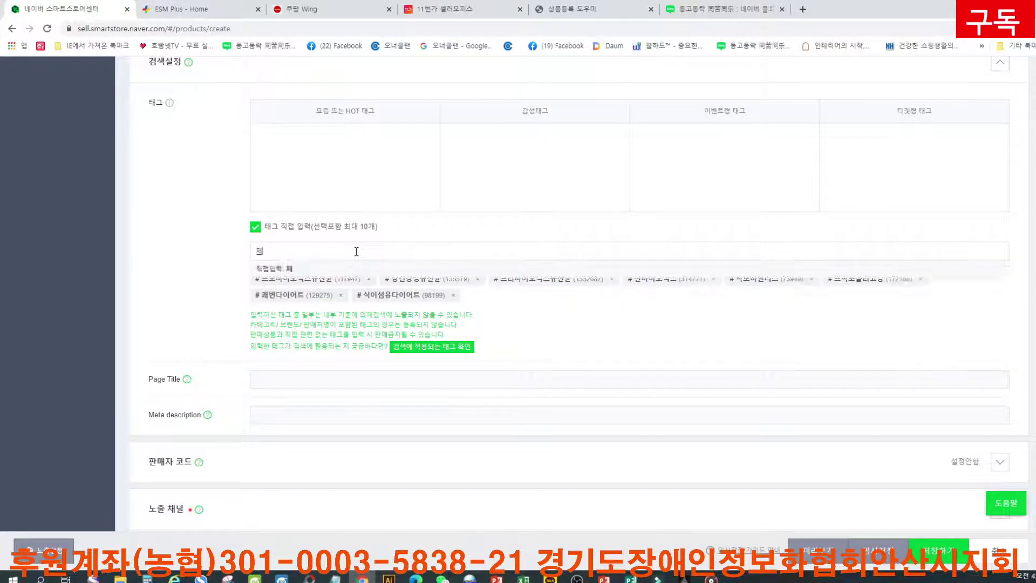
{"action": "type", "text": "지방"}
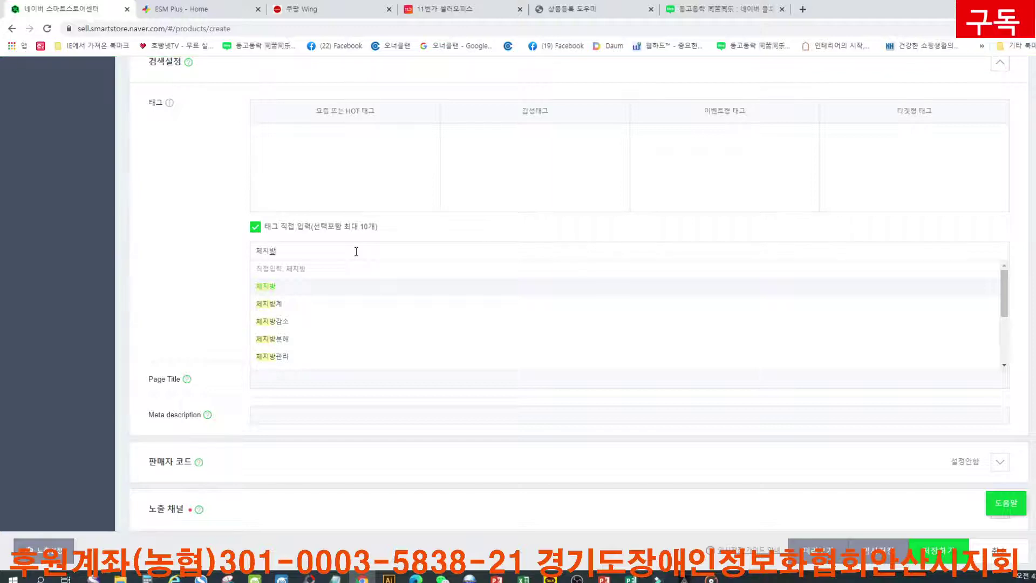
{"action": "type", "text": "관리"}
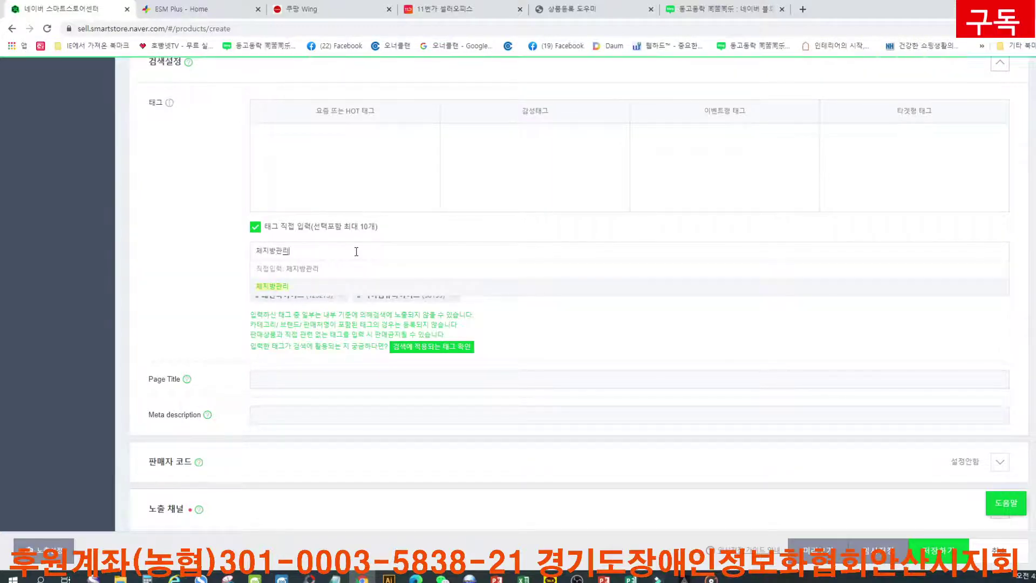
{"action": "key", "text": "Return"}
{"action": "left_click", "coordinate": [194, 258]}
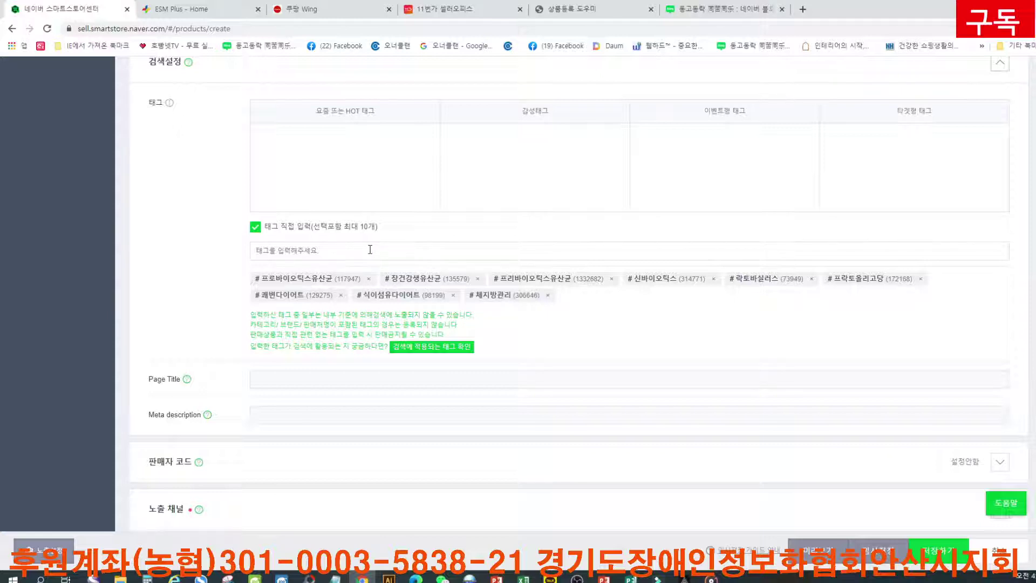
Add 남녀노소누구나 to the product's search tags.
{"action": "type", "text": "남"}
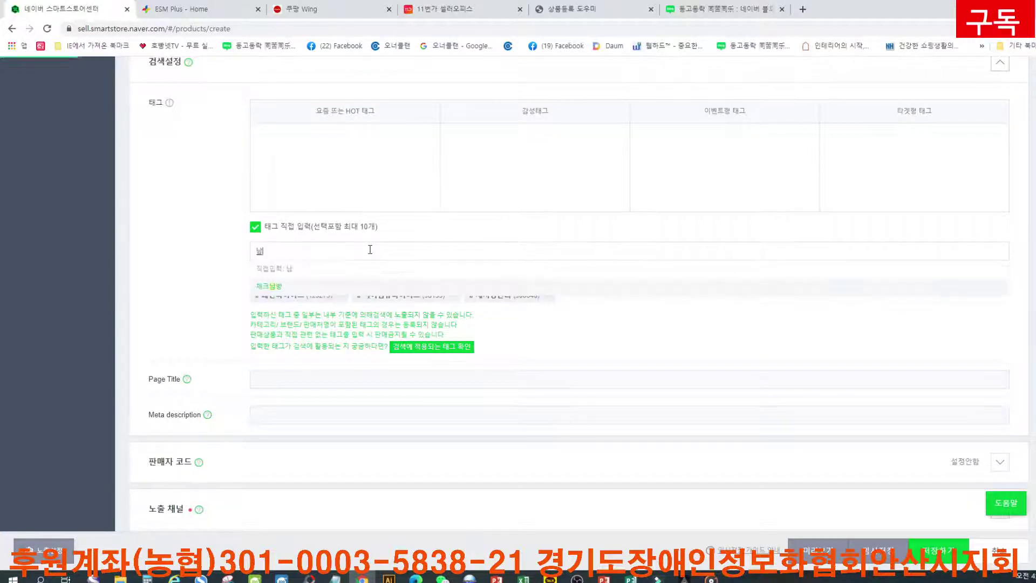
{"action": "type", "text": "녀노소"}
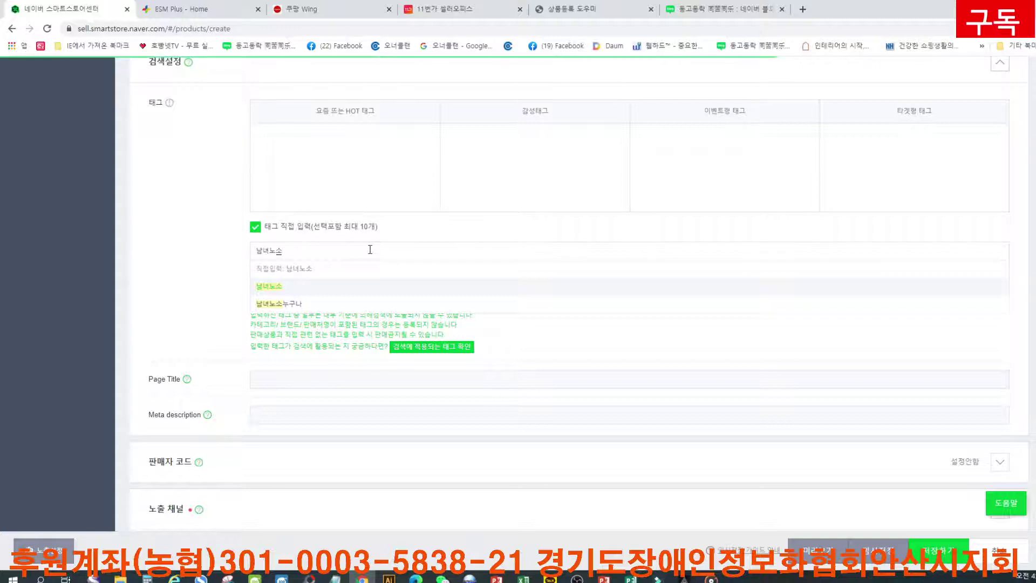
{"action": "type", "text": "누구나"}
{"action": "key", "text": "Return"}
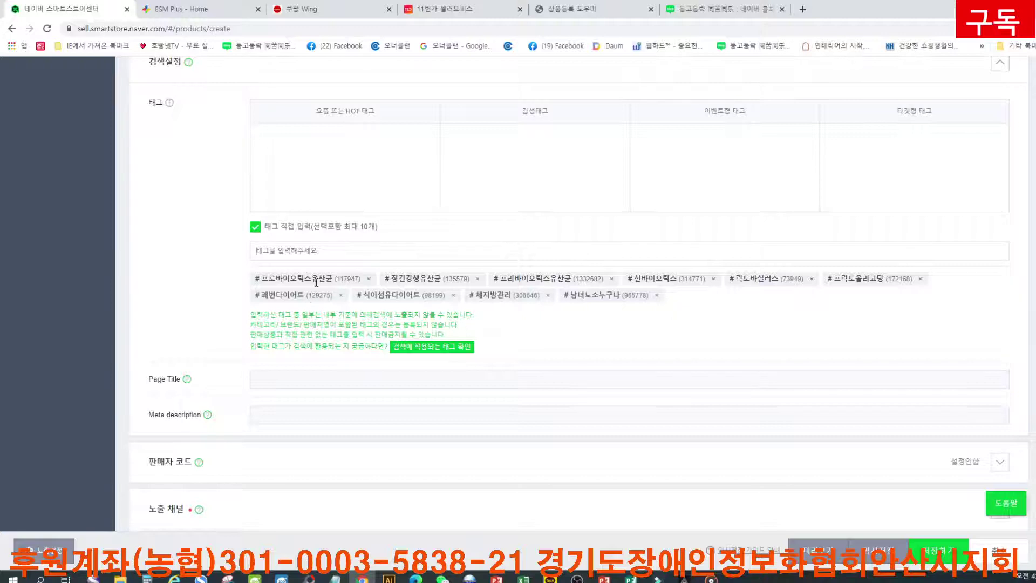
Expand the seller code section and paste the copied code P0000DKQ as the seller product code.
{"action": "scroll", "coordinate": [421, 341], "scroll_direction": "down", "scroll_amount": 2}
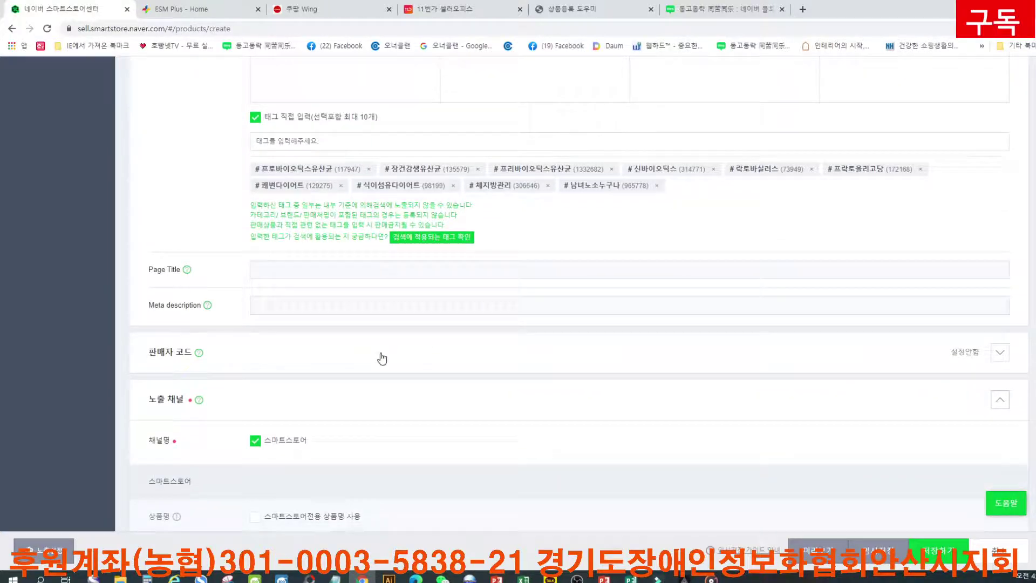
{"action": "left_click", "coordinate": [289, 358]}
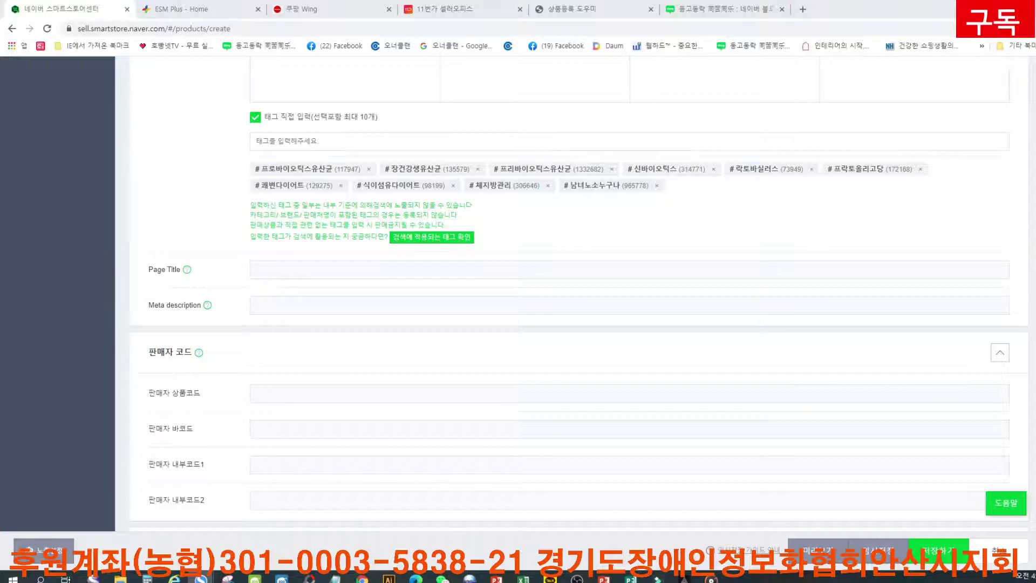
{"action": "right_click", "coordinate": [277, 392]}
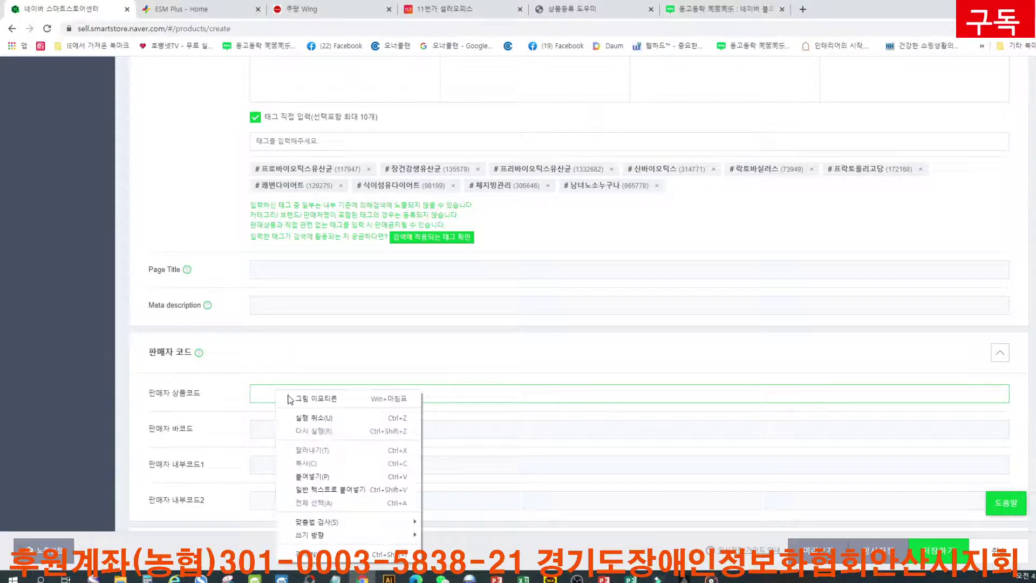
{"action": "left_click", "coordinate": [316, 475]}
Enable the Smart Store-only product name in the display channel settings and select its whole text.
{"action": "scroll", "coordinate": [411, 436], "scroll_direction": "down", "scroll_amount": 6}
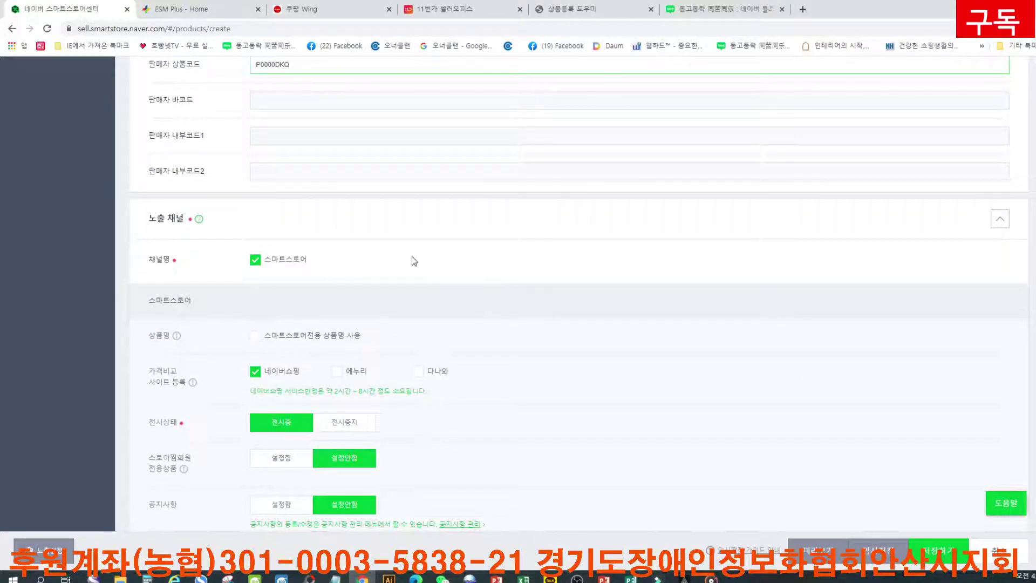
{"action": "left_click", "coordinate": [256, 338]}
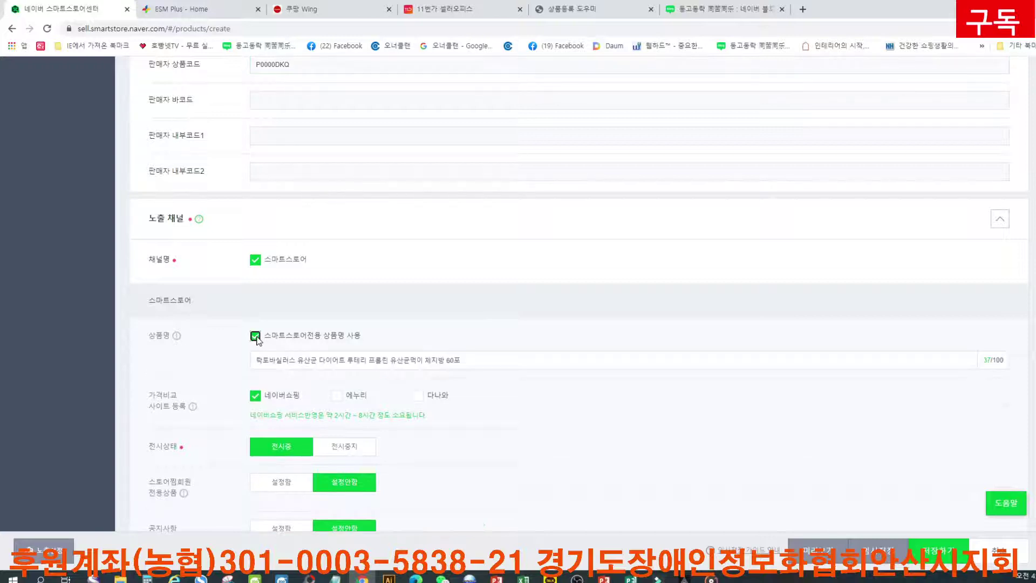
{"action": "left_click_drag", "start_coordinate": [470, 362], "coordinate": [239, 364]}
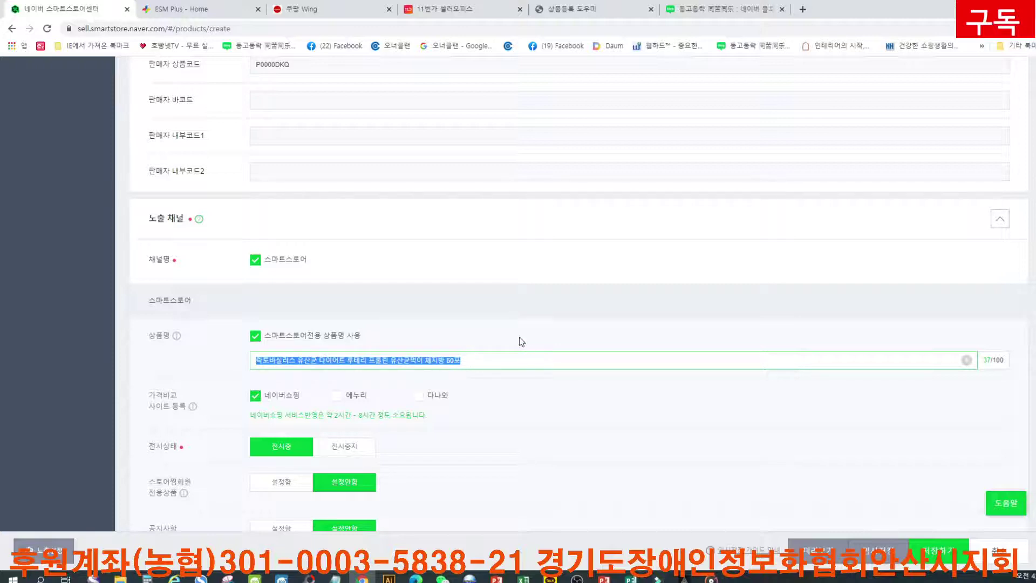
Register the product on the price comparison sites 에누리 and 다나와 in addition to 네이버쇼핑.
{"action": "left_click", "coordinate": [337, 396]}
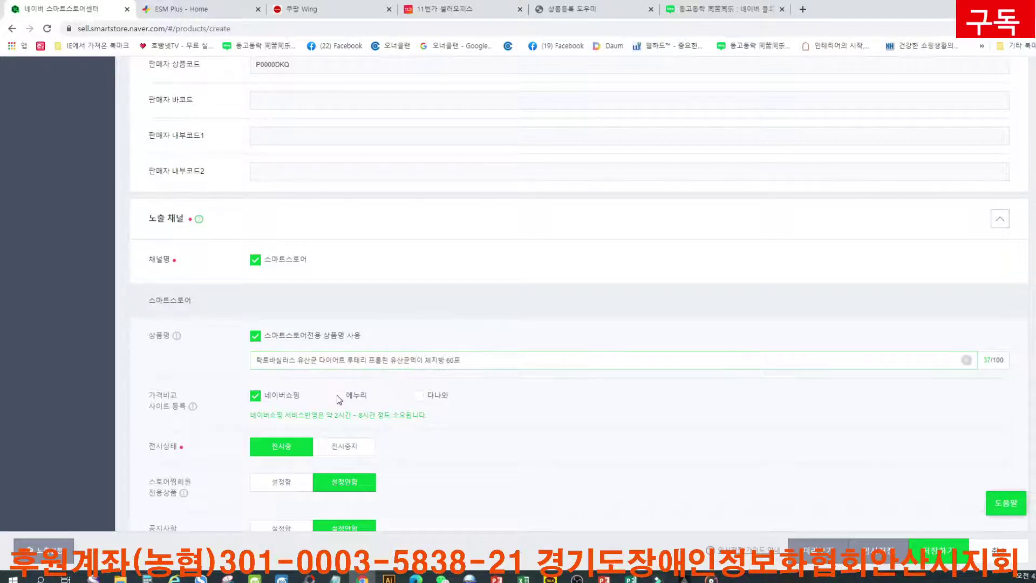
{"action": "left_click", "coordinate": [418, 396]}
{"action": "scroll", "coordinate": [507, 412], "scroll_direction": "down", "scroll_amount": 2}
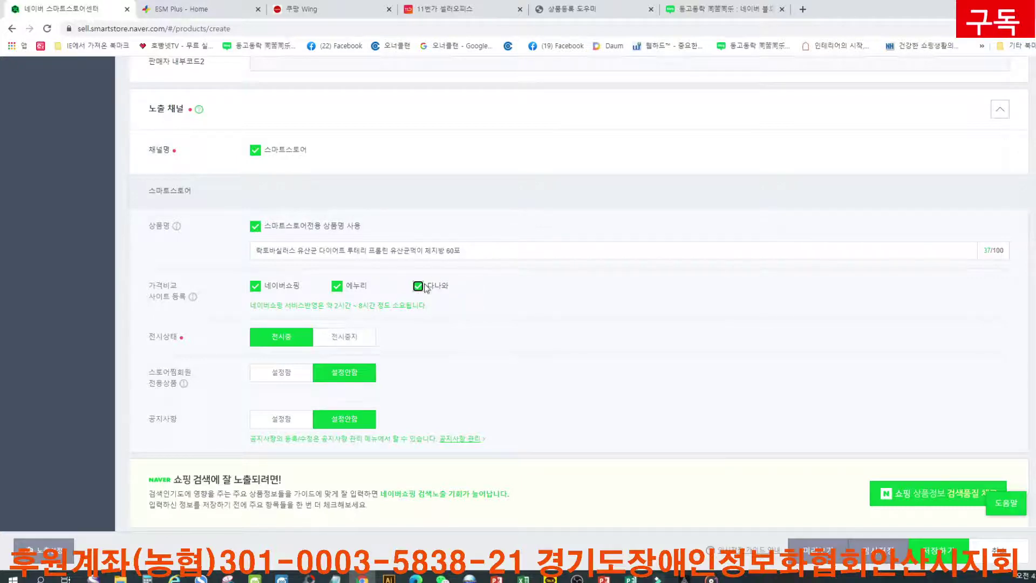
{"action": "key", "text": "space"}
{"action": "left_click", "coordinate": [418, 286]}
Run the shopping search quality check on the product information, close its report and save the product.
{"action": "scroll", "coordinate": [499, 319], "scroll_direction": "down", "scroll_amount": 2}
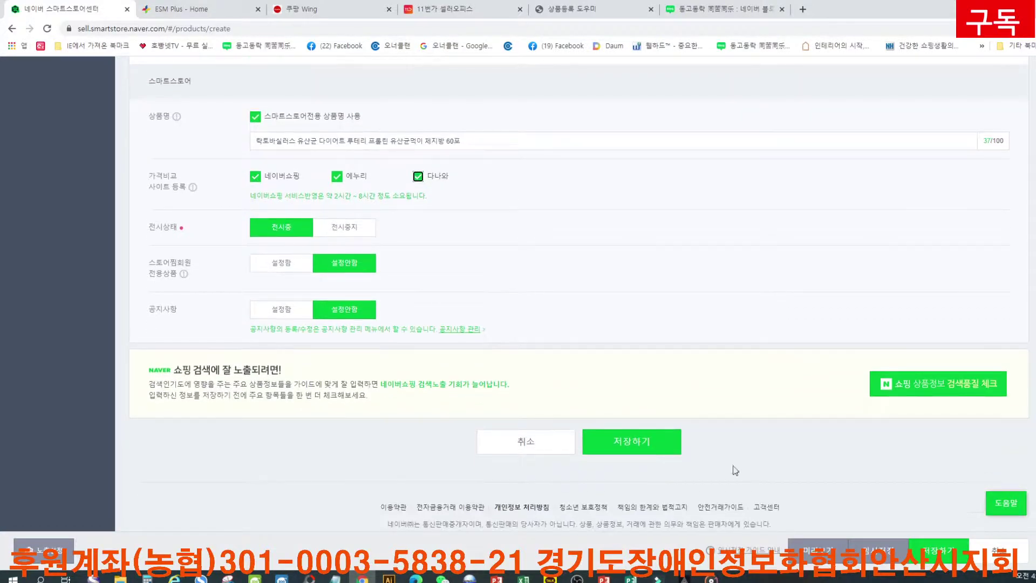
{"action": "left_click", "coordinate": [937, 394]}
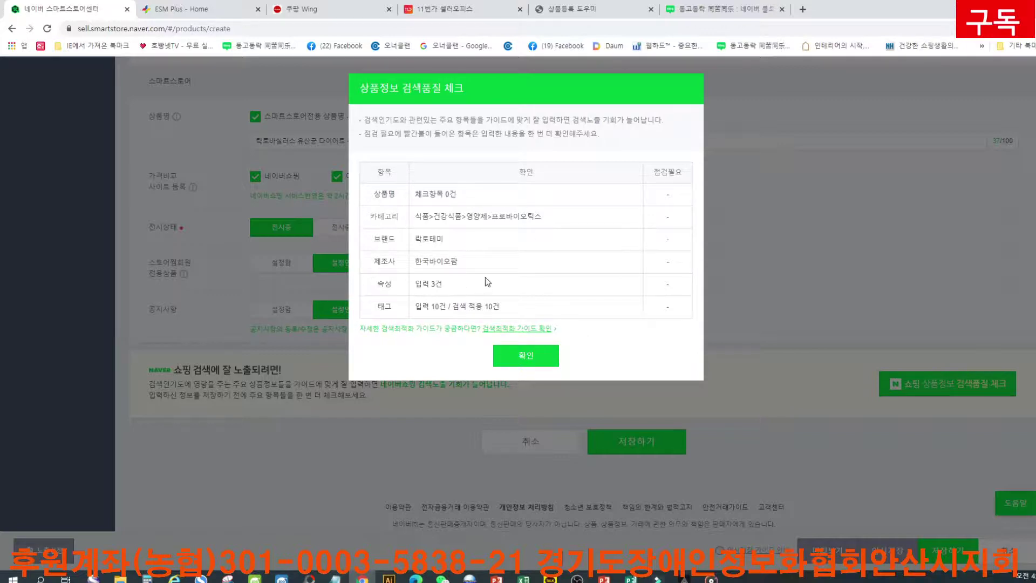
{"action": "left_click", "coordinate": [526, 357]}
{"action": "left_click", "coordinate": [628, 447]}
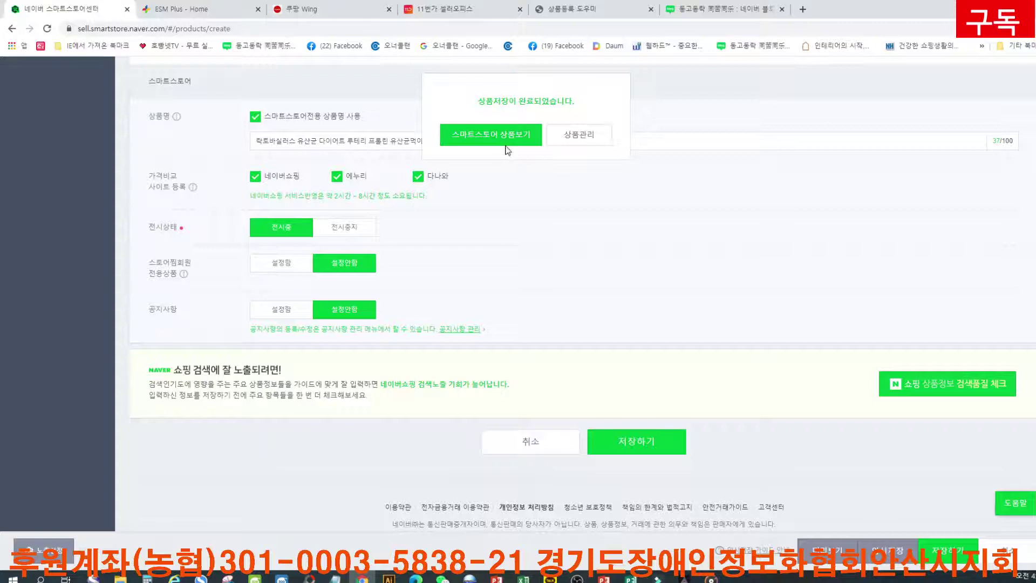
Open the saved product's Smart Store page and review its price, benefits, delivery terms, product information and detail images.
{"action": "left_click", "coordinate": [509, 147]}
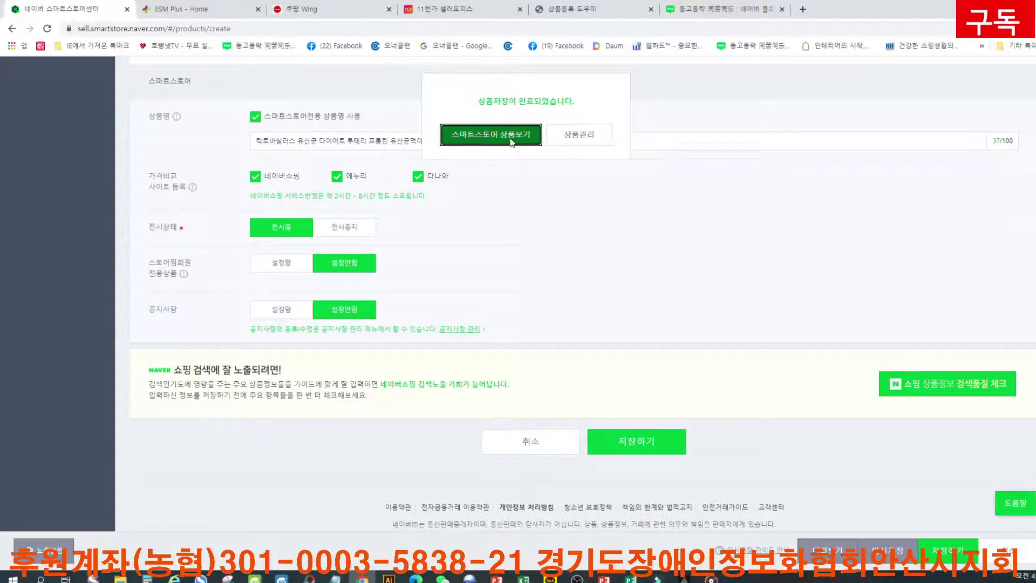
{"action": "scroll", "coordinate": [652, 347], "scroll_direction": "down", "scroll_amount": 2}
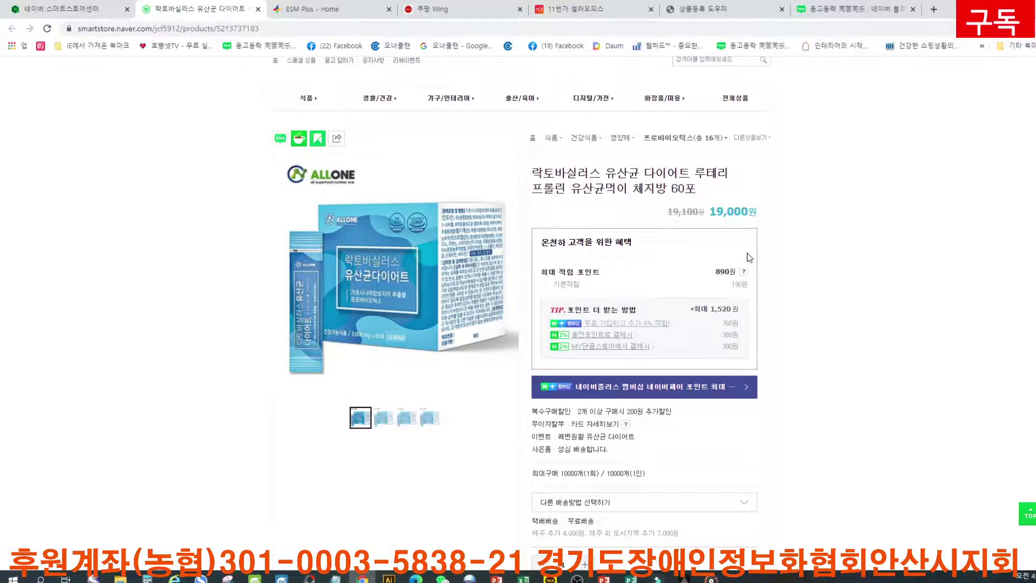
{"action": "scroll", "coordinate": [749, 257], "scroll_direction": "down", "scroll_amount": 3}
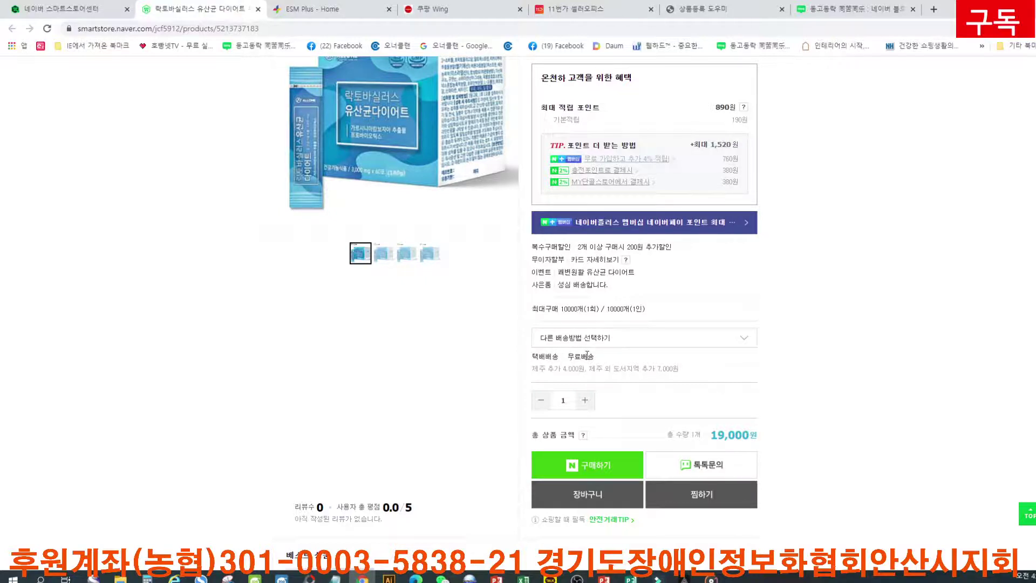
{"action": "scroll", "coordinate": [668, 350], "scroll_direction": "down", "scroll_amount": 3}
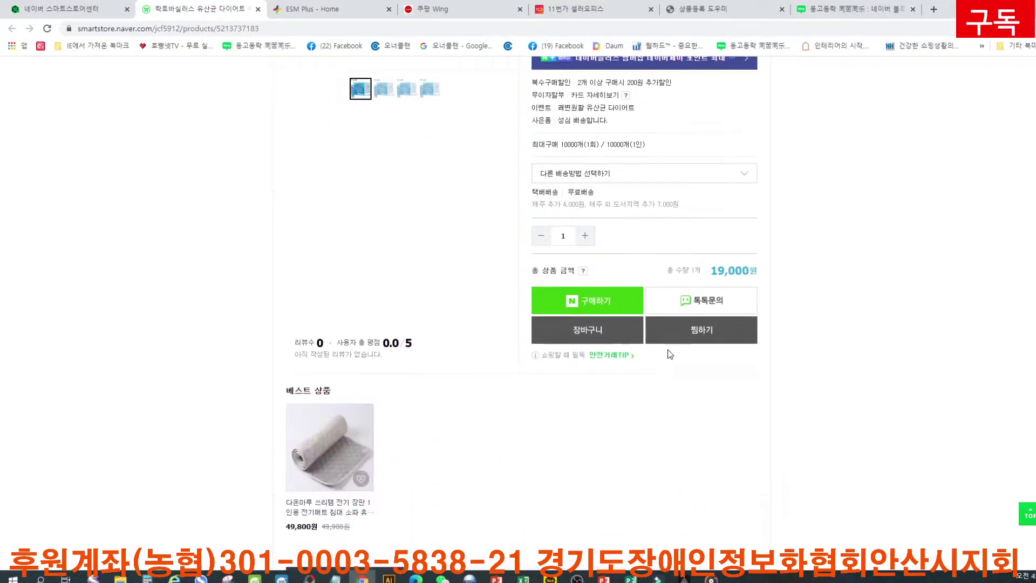
{"action": "scroll", "coordinate": [669, 354], "scroll_direction": "down", "scroll_amount": 12}
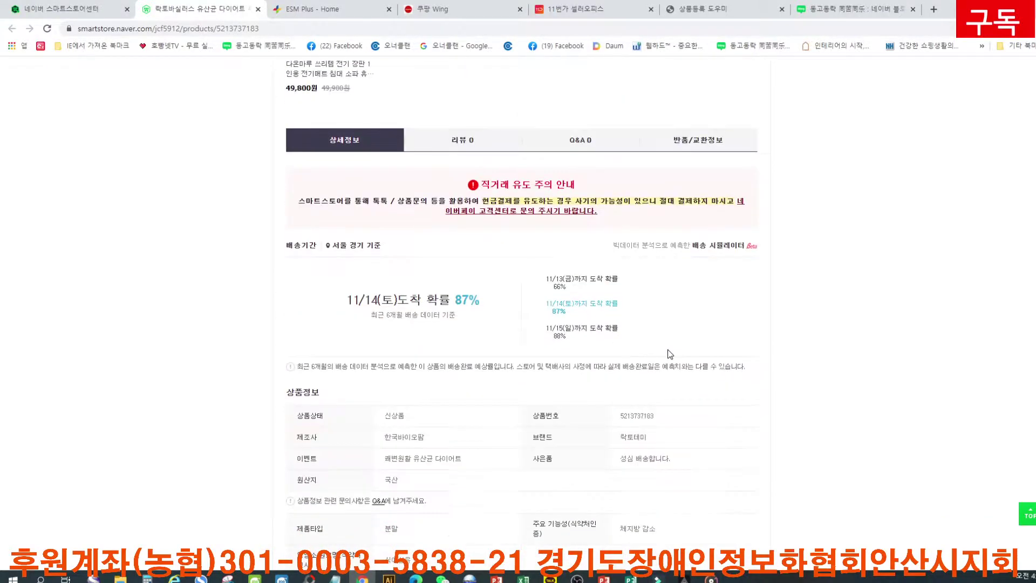
{"action": "scroll", "coordinate": [669, 350], "scroll_direction": "down", "scroll_amount": 8}
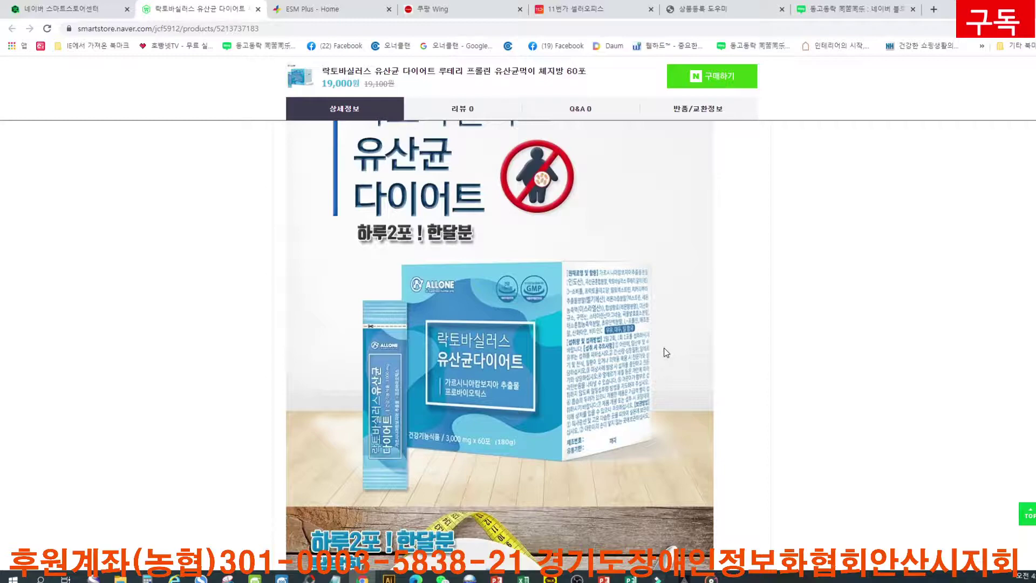
{"action": "scroll", "coordinate": [663, 350], "scroll_direction": "down", "scroll_amount": 15}
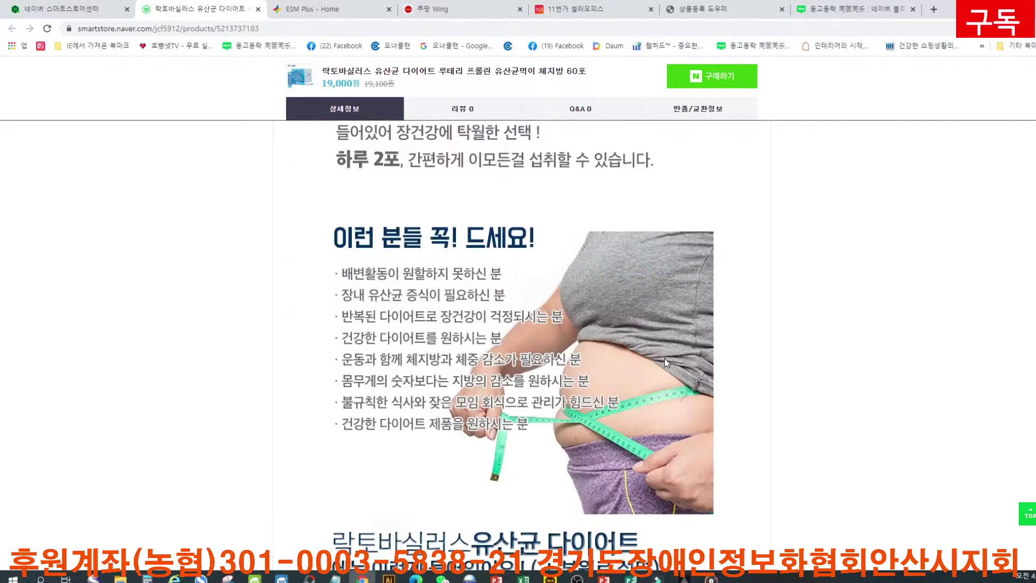
{"action": "scroll", "coordinate": [664, 358], "scroll_direction": "down", "scroll_amount": 3}
{"action": "scroll", "coordinate": [662, 356], "scroll_direction": "up", "scroll_amount": 10}
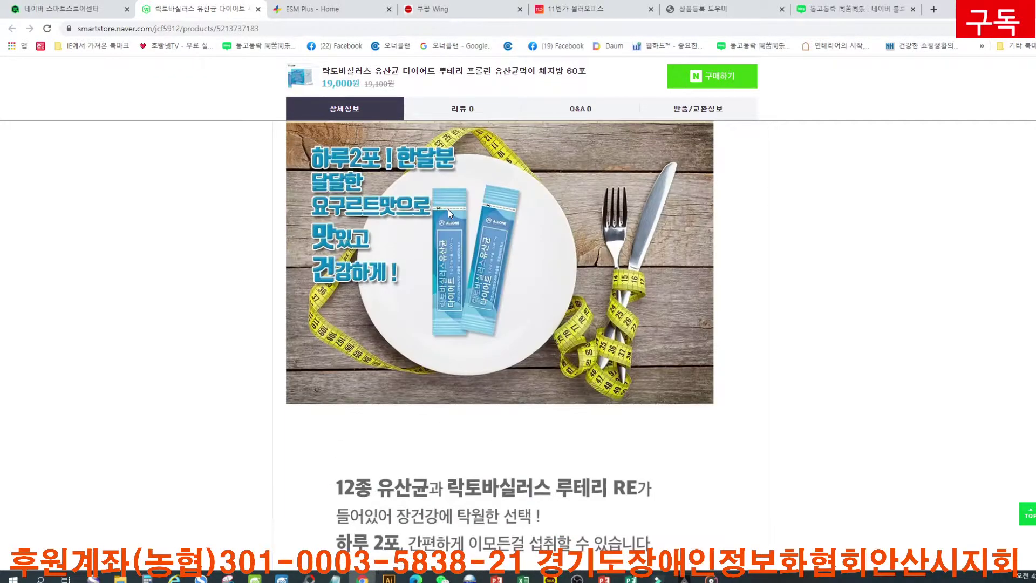
{"action": "scroll", "coordinate": [448, 209], "scroll_direction": "up", "scroll_amount": 8}
{"action": "scroll", "coordinate": [237, 222], "scroll_direction": "up", "scroll_amount": 4}
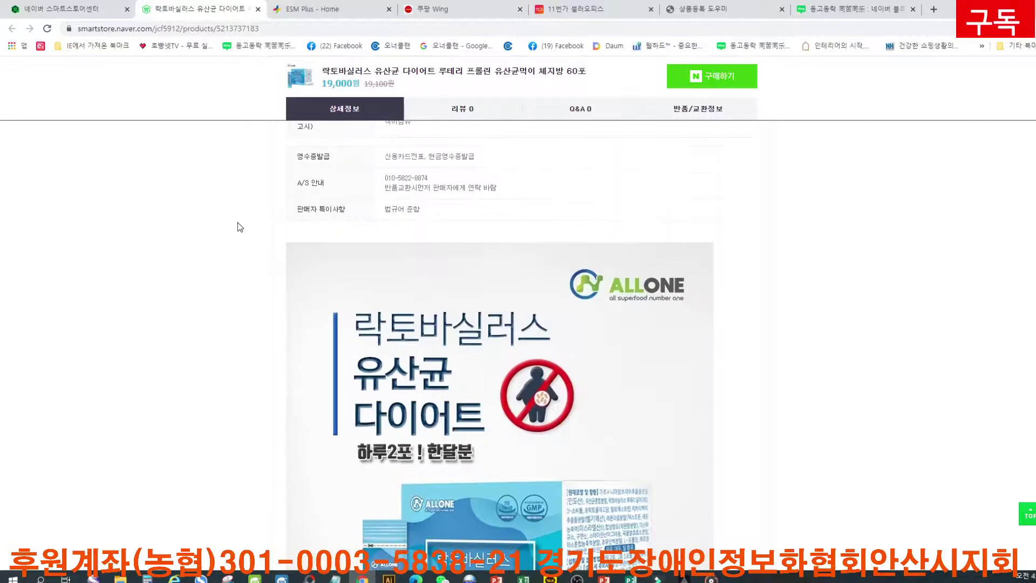
{"action": "scroll", "coordinate": [238, 223], "scroll_direction": "up", "scroll_amount": 10}
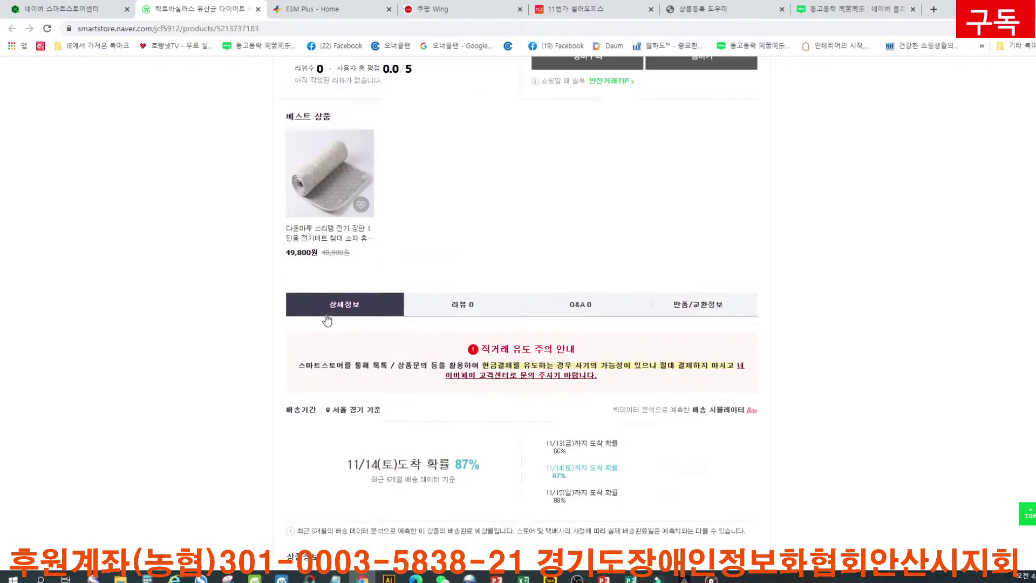
{"action": "scroll", "coordinate": [326, 320], "scroll_direction": "up", "scroll_amount": 15}
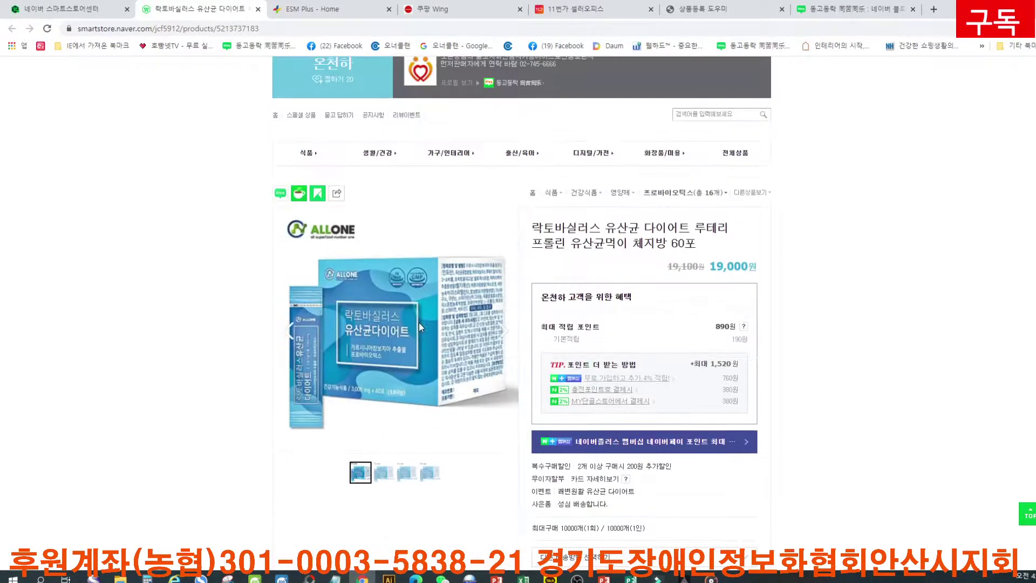